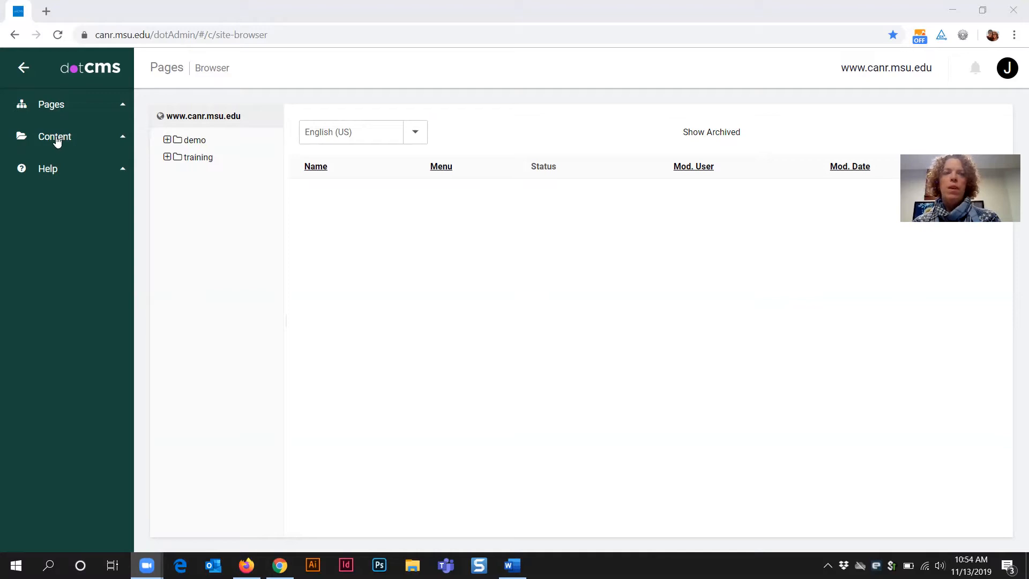
# Step: Filter the content search to the Event type and start adding a new Event
pyautogui.click(57, 141)
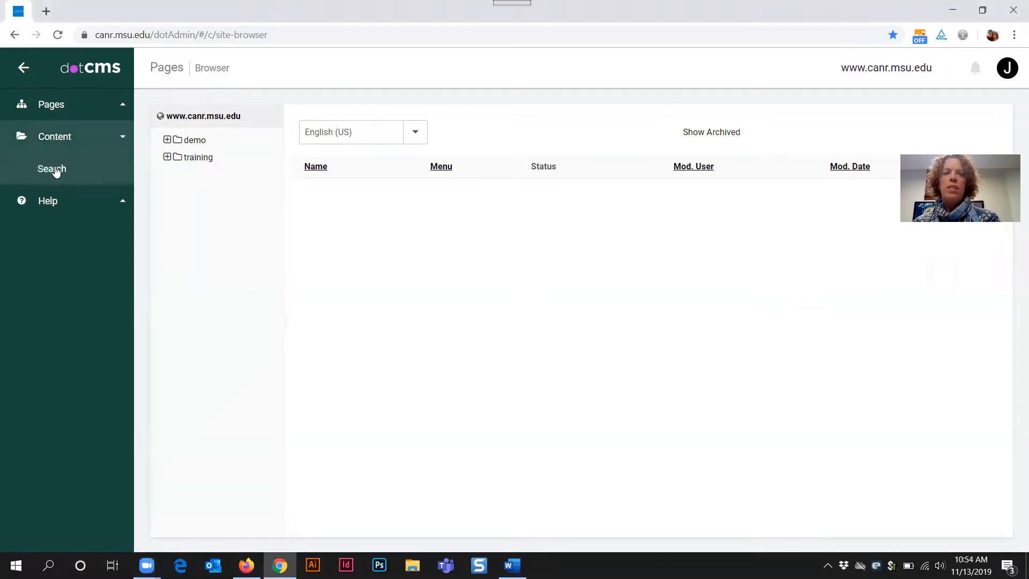
pyautogui.click(54, 168)
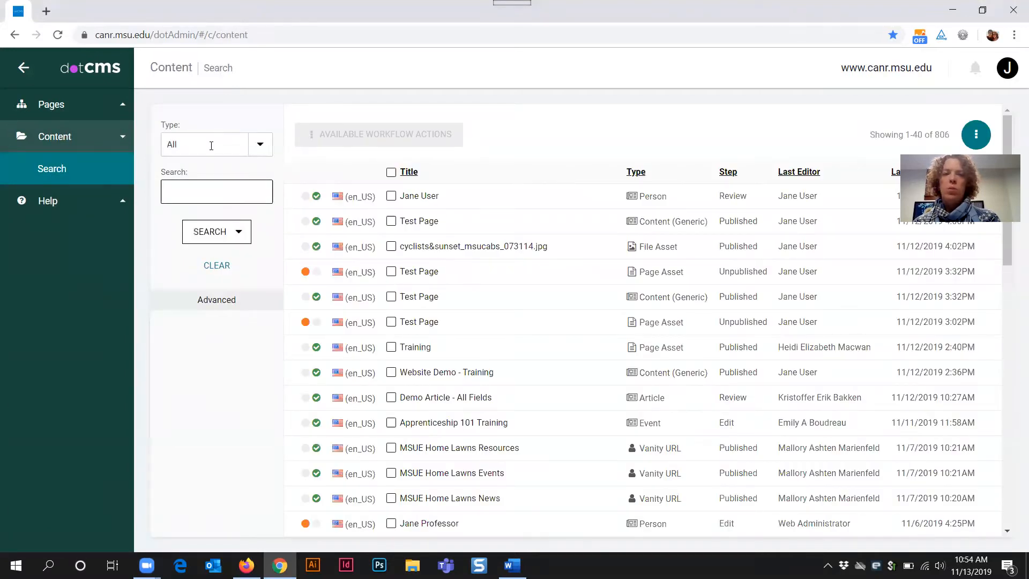
pyautogui.click(261, 146)
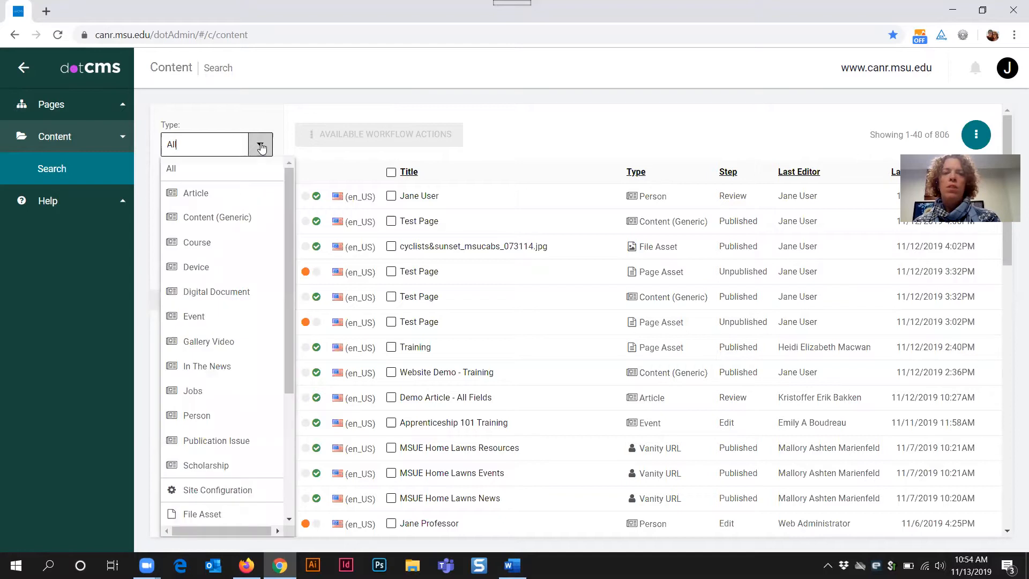
pyautogui.click(200, 319)
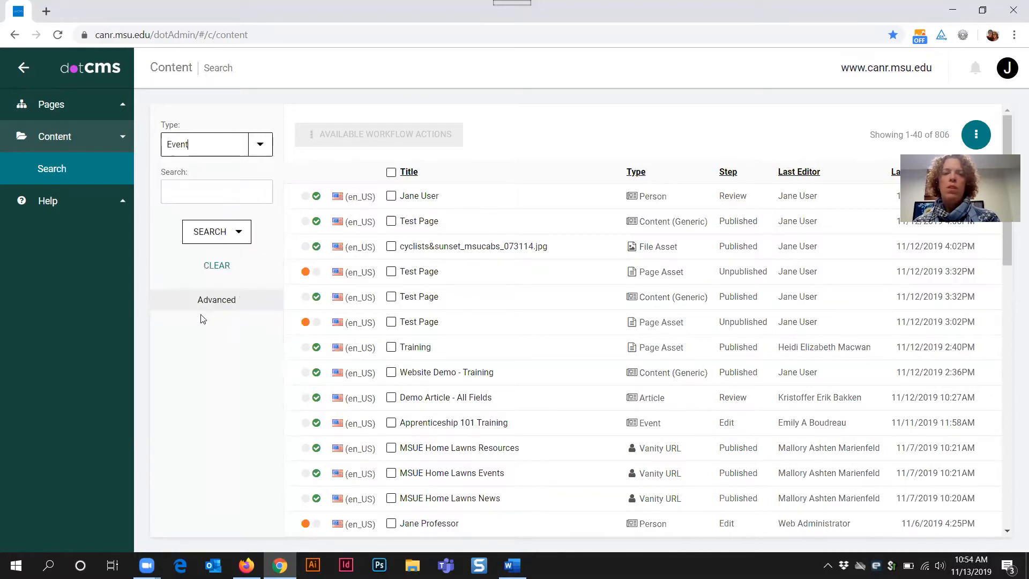
pyautogui.click(980, 138)
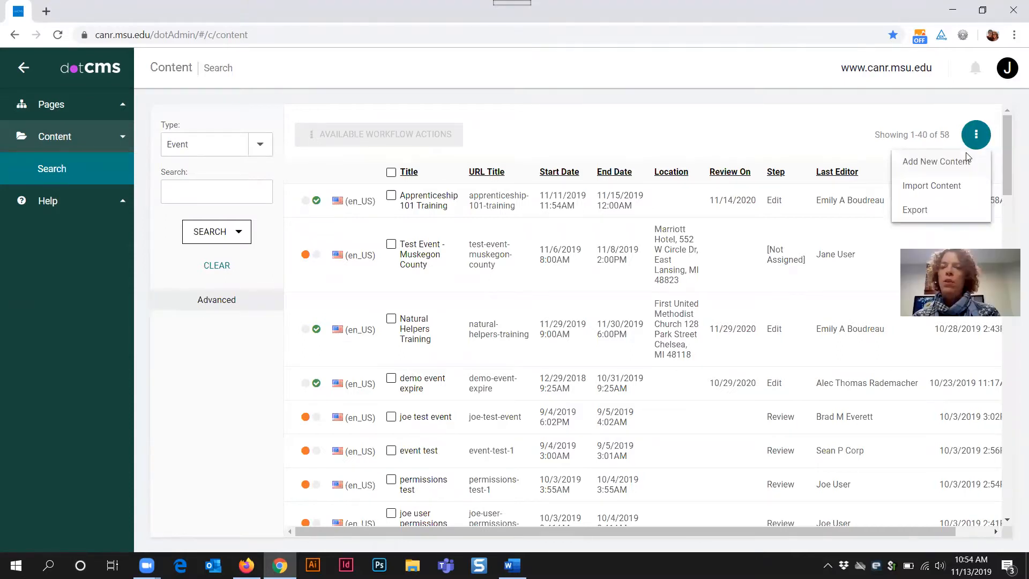
pyautogui.click(964, 161)
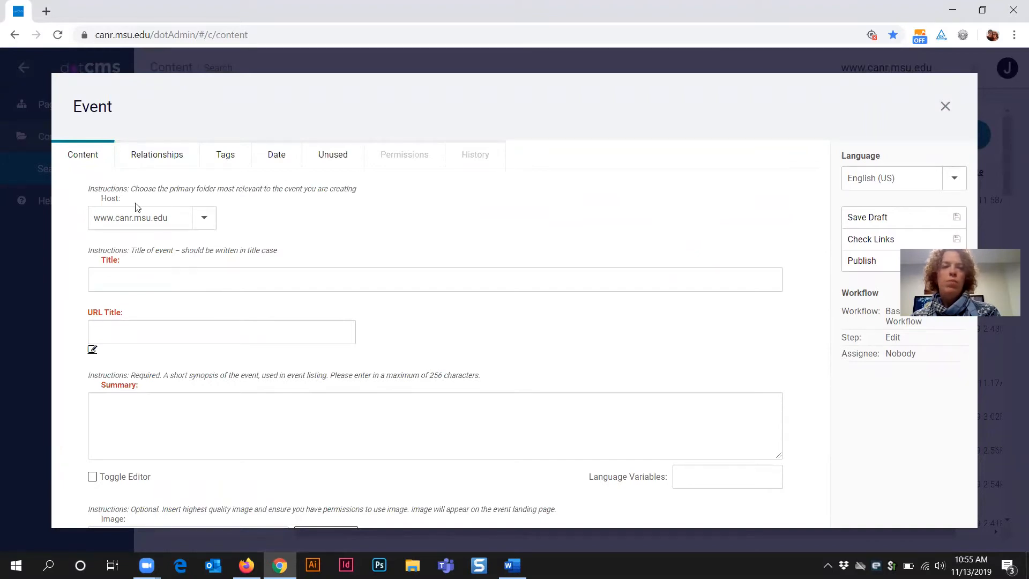
pyautogui.doubleClick(103, 198)
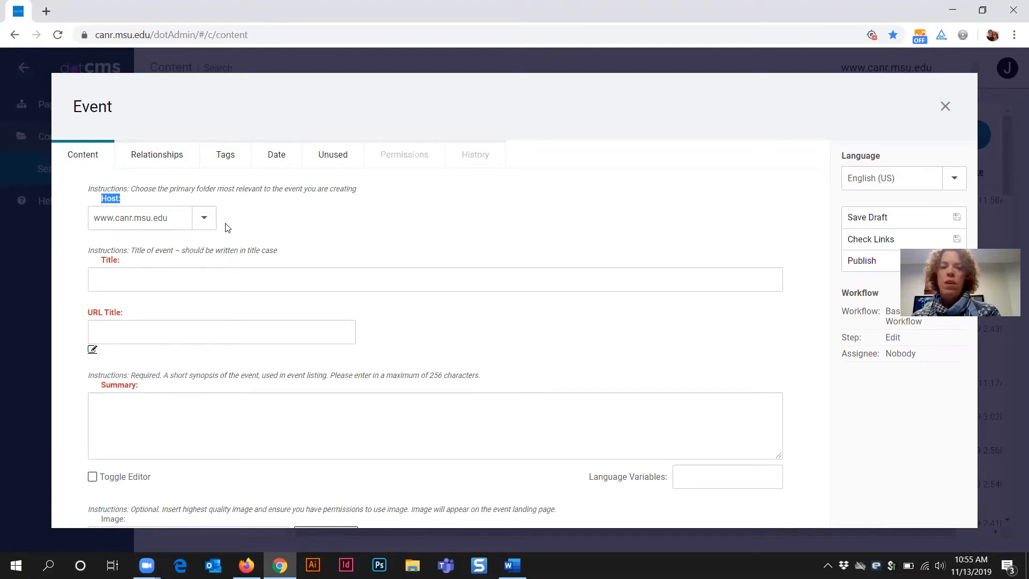
pyautogui.click(204, 219)
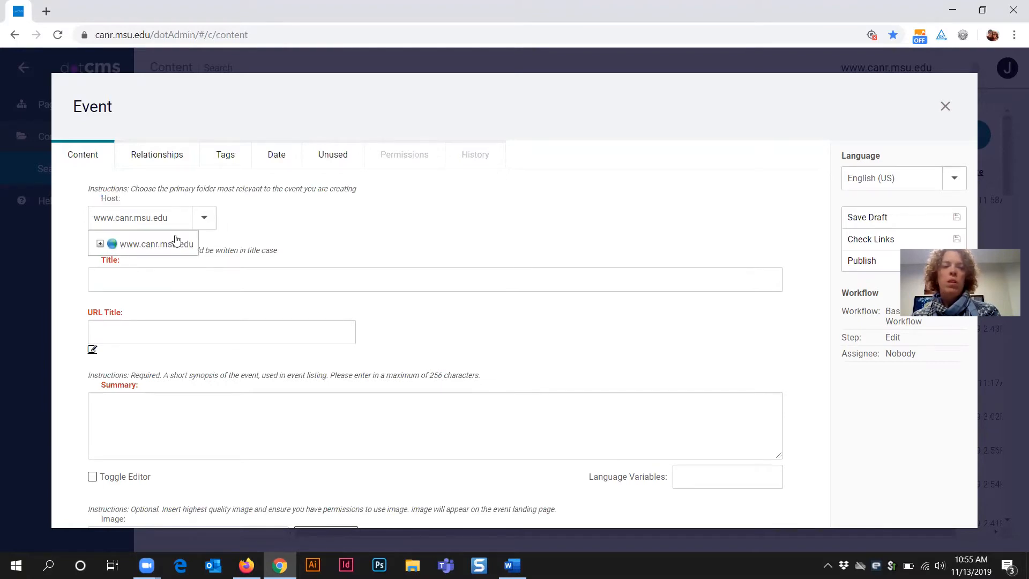
pyautogui.click(100, 244)
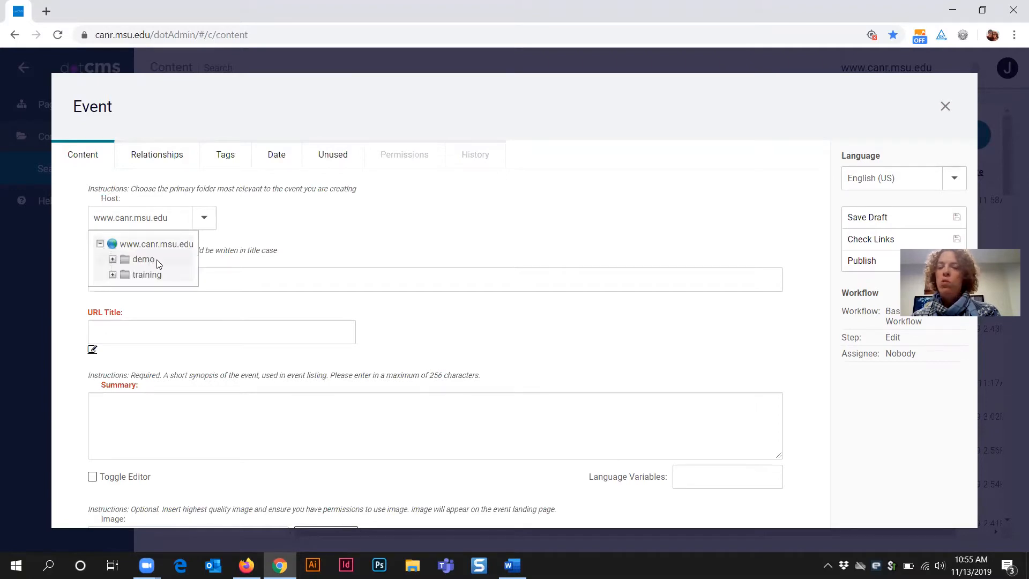
pyautogui.click(150, 261)
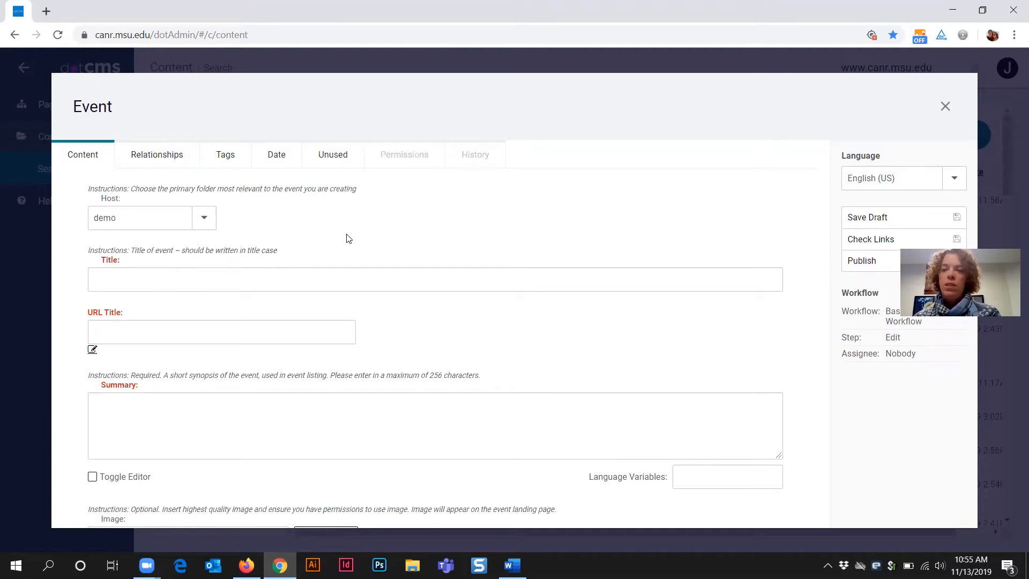
pyautogui.click(158, 273)
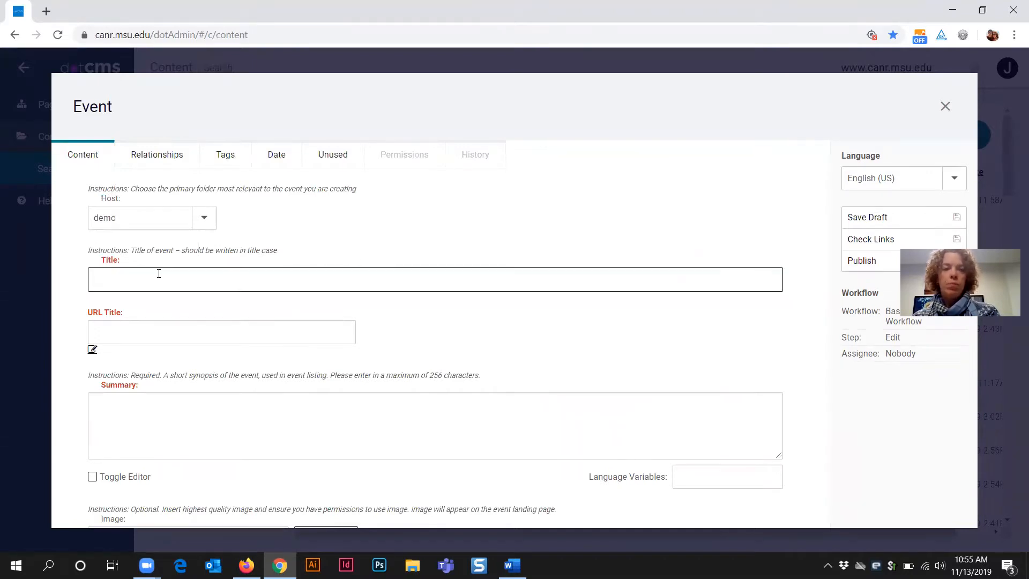
pyautogui.click(103, 261)
pyautogui.moveTo(103, 261); pyautogui.dragTo(124, 261)
pyautogui.moveTo(134, 313); pyautogui.dragTo(72, 309)
pyautogui.click(127, 279)
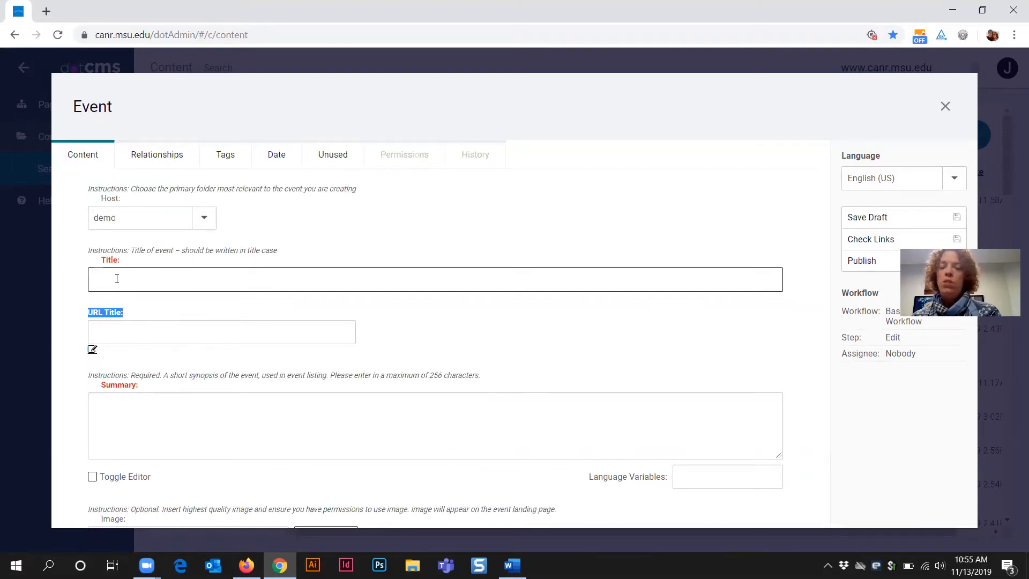
pyautogui.click(117, 278)
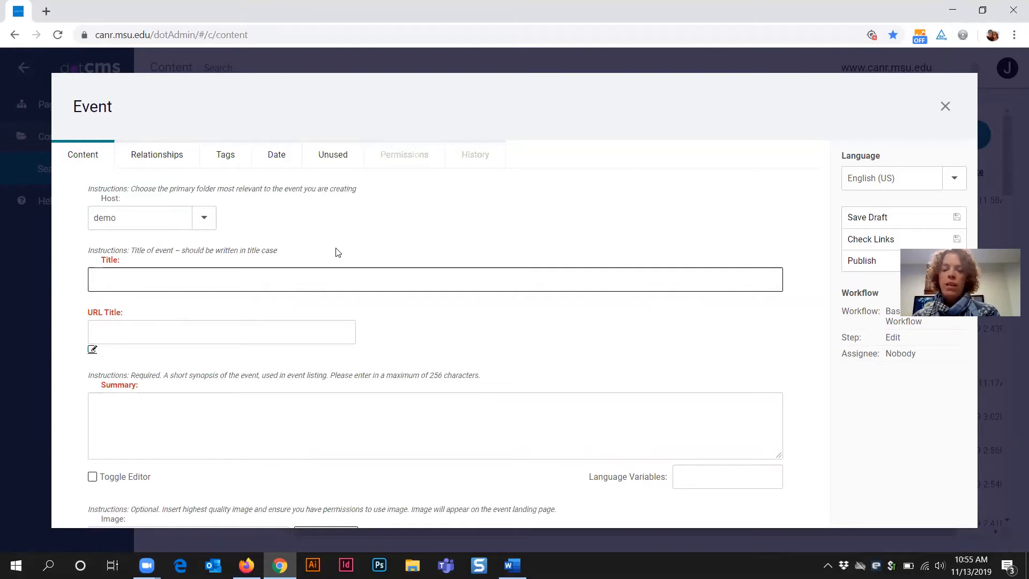
# Step: Enter 'Test Event' as the event title, letting the URL Title auto-fill
pyautogui.write('Te')
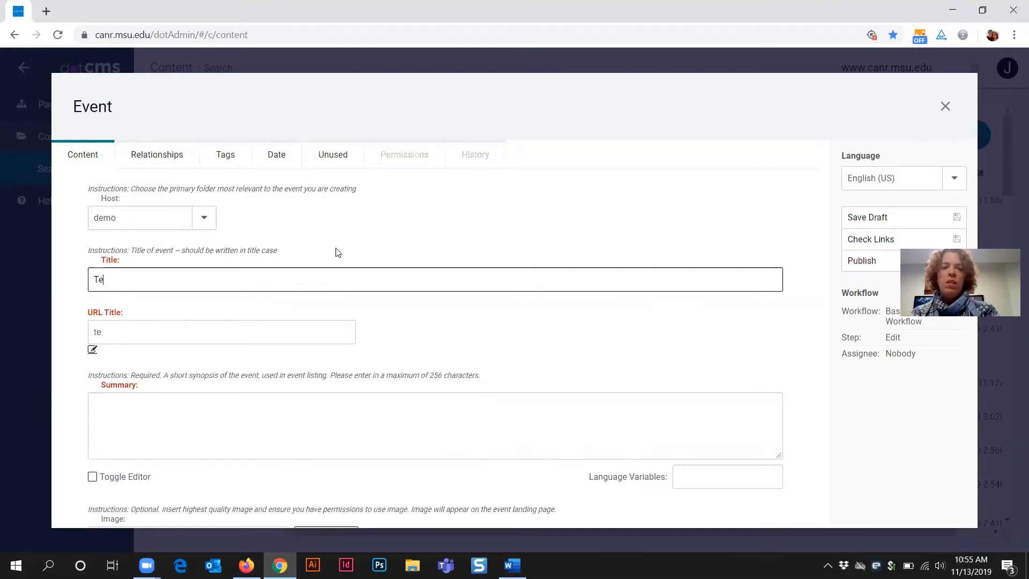
pyautogui.write('st Event')
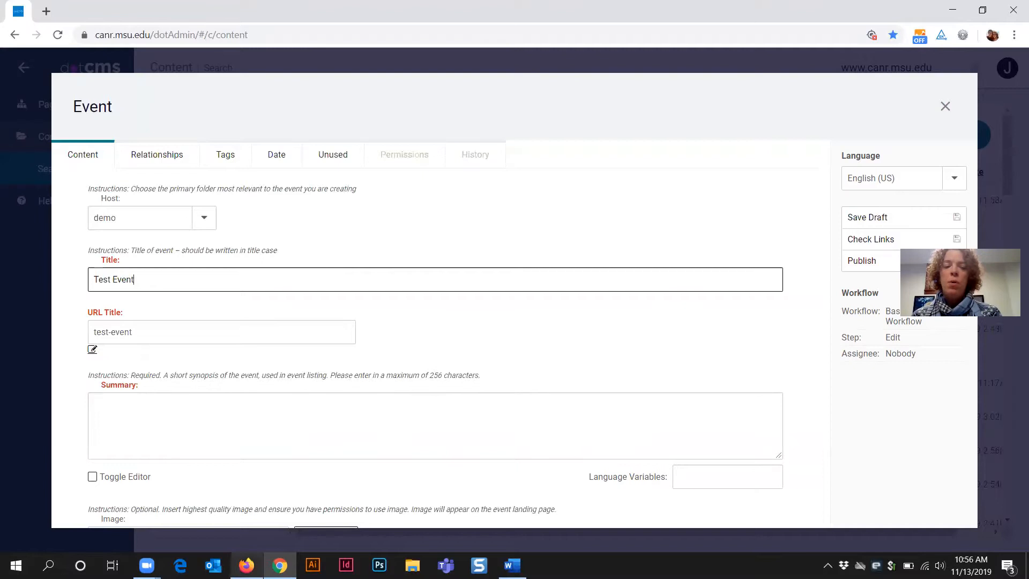
pyautogui.click(246, 565)
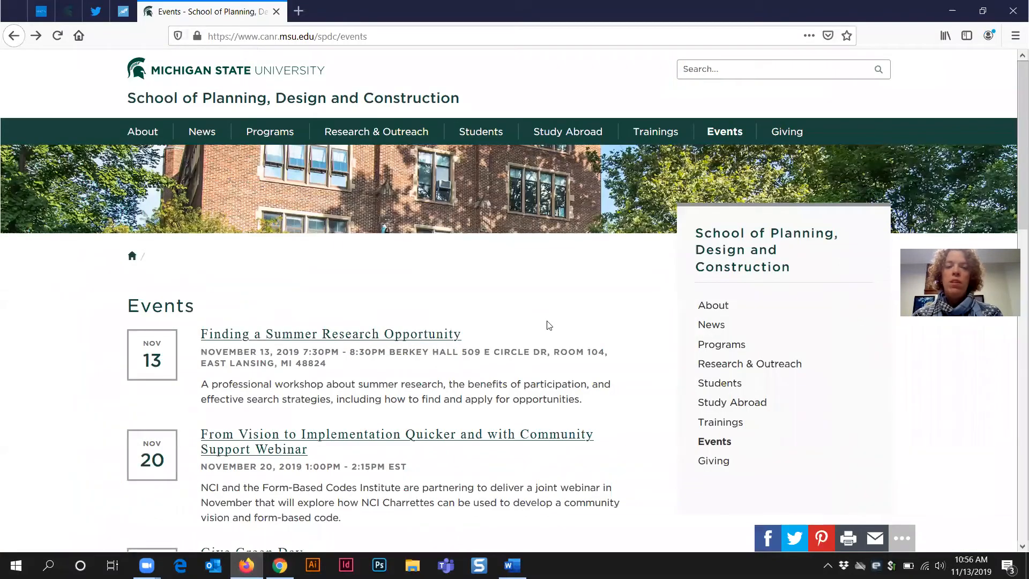
pyautogui.scroll(-1, 553, 326)
pyautogui.scroll(-2, 553, 325)
pyautogui.scroll(-1, 370, 215)
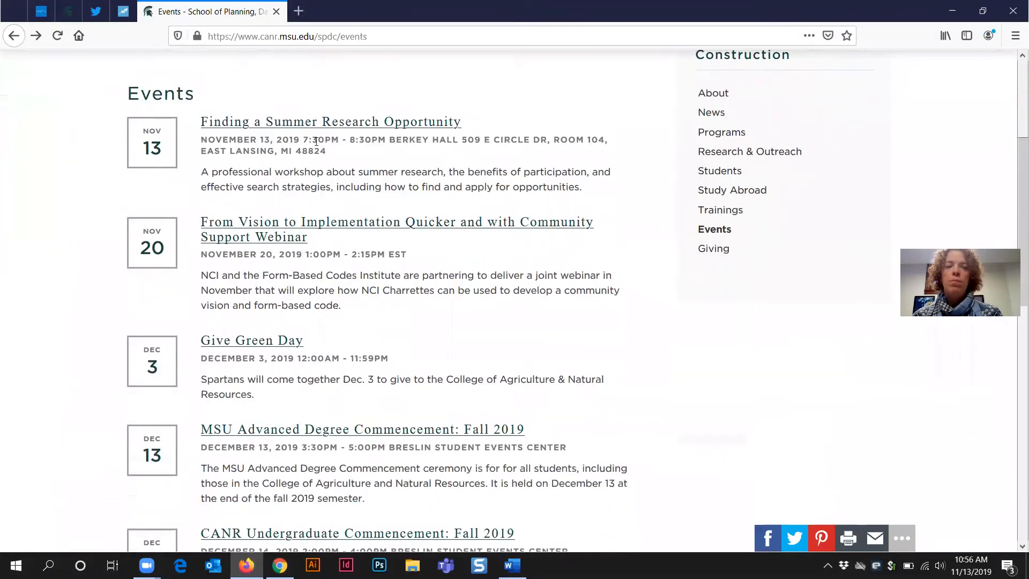
pyautogui.scroll(-4, 462, 344)
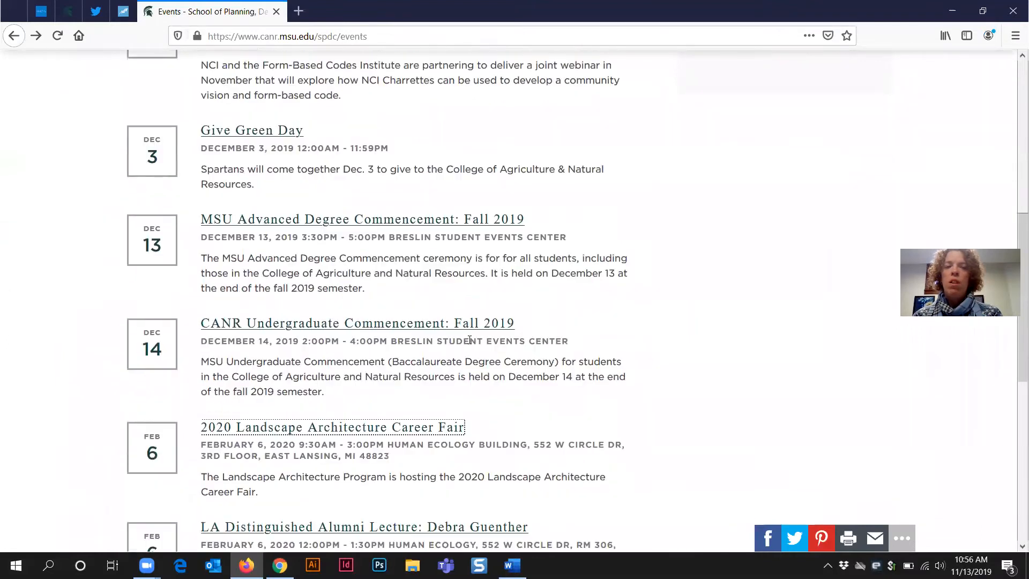
pyautogui.scroll(-1, 470, 344)
pyautogui.scroll(2, 471, 345)
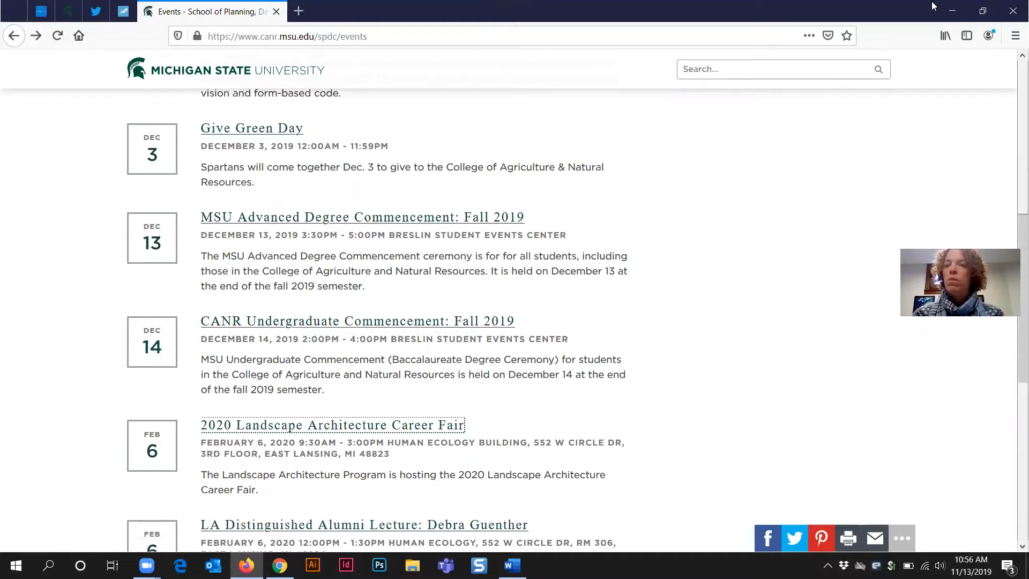
pyautogui.click(952, 10)
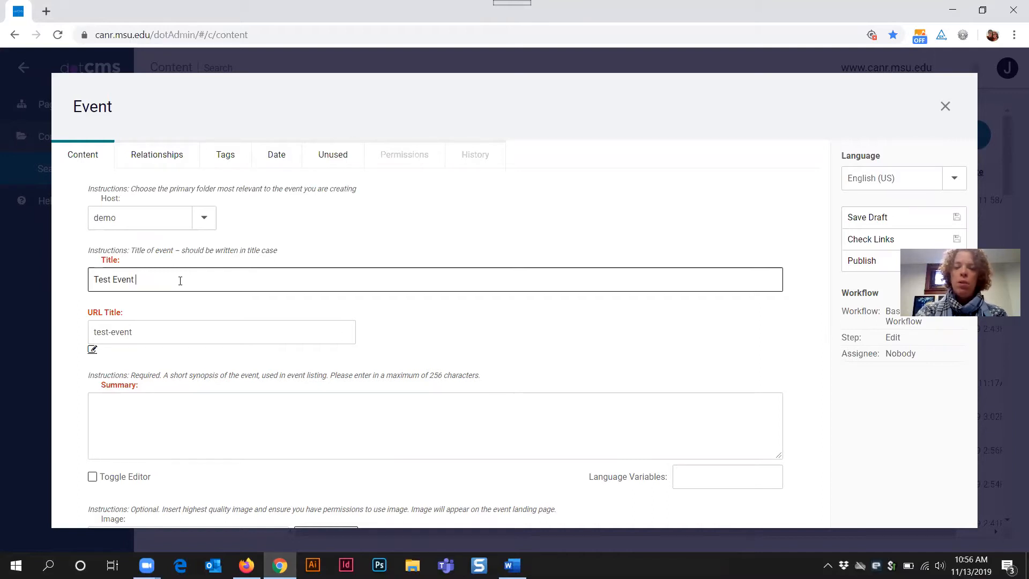
pyautogui.write('Lansing')
pyautogui.press('BackSpace')
pyautogui.press('BackSpace')
pyautogui.press('BackSpace')
pyautogui.press('BackSpace')
pyautogui.press('BackSpace')
pyautogui.press('BackSpace')
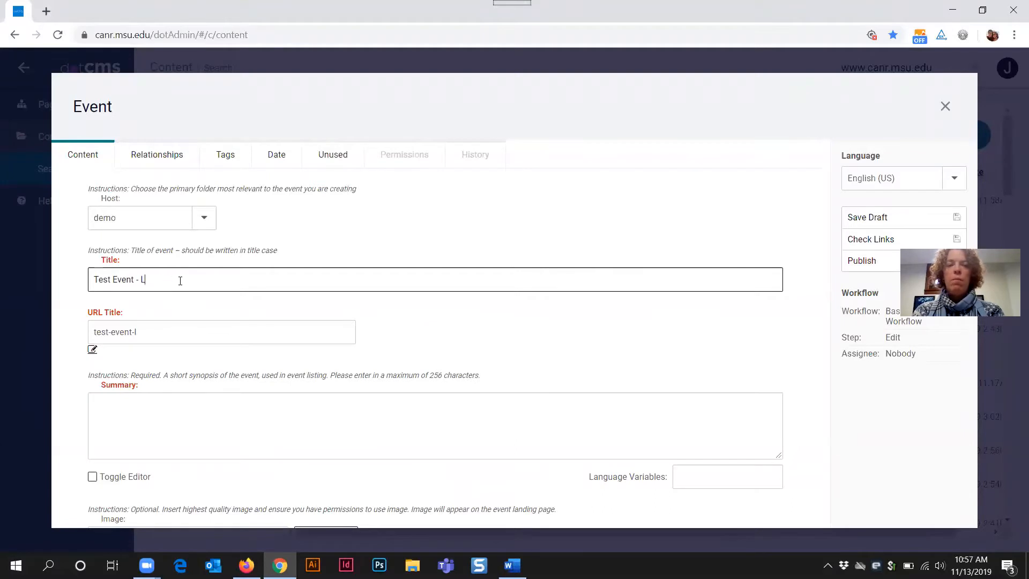
pyautogui.write('Detroit')
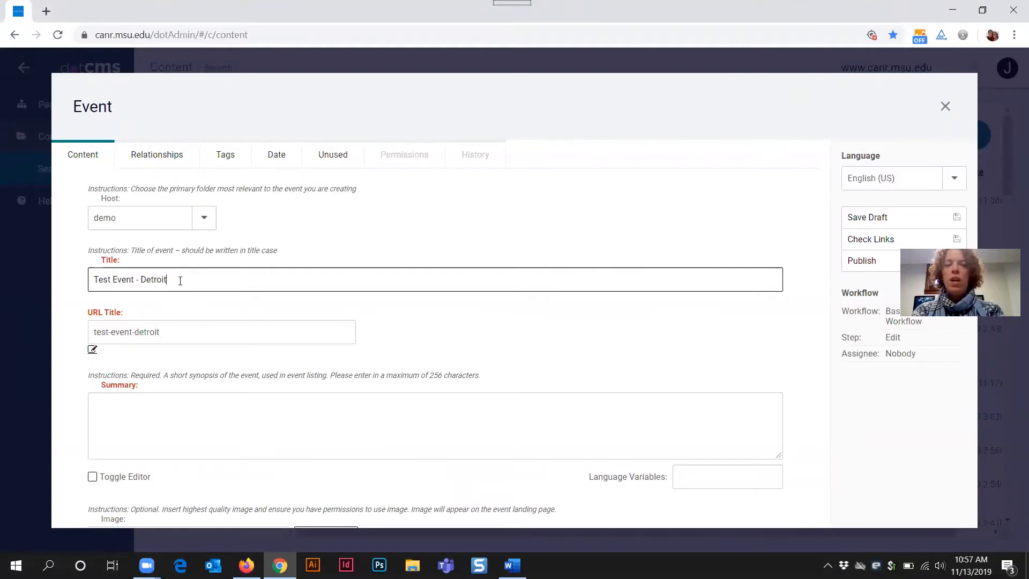
pyautogui.press('BackSpace')
pyautogui.press('BackSpace')
pyautogui.press('BackSpace')
pyautogui.press('BackSpace')
pyautogui.press('BackSpace')
pyautogui.press('BackSpace')
pyautogui.press('BackSpace')
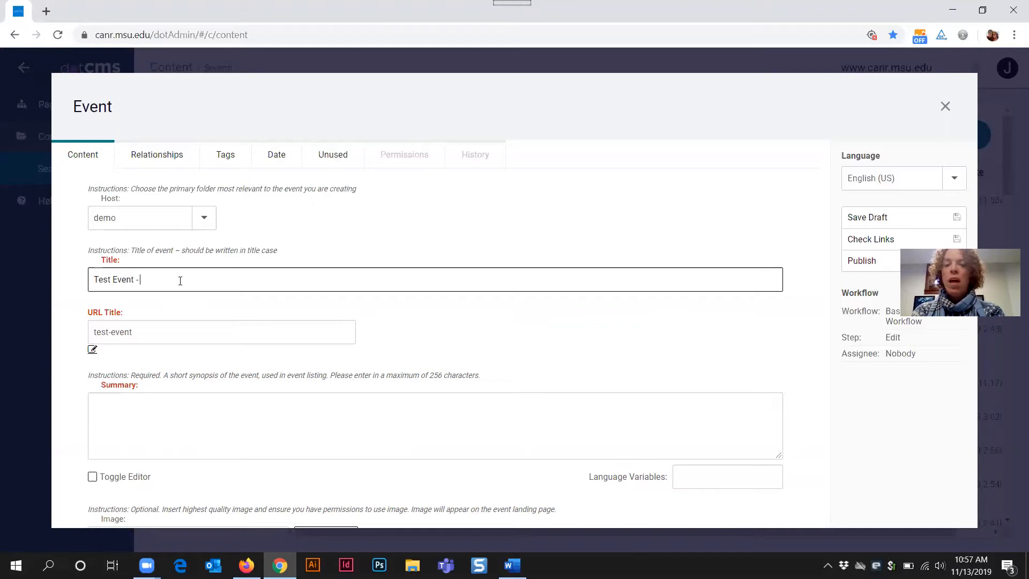
pyautogui.write('Class 1')
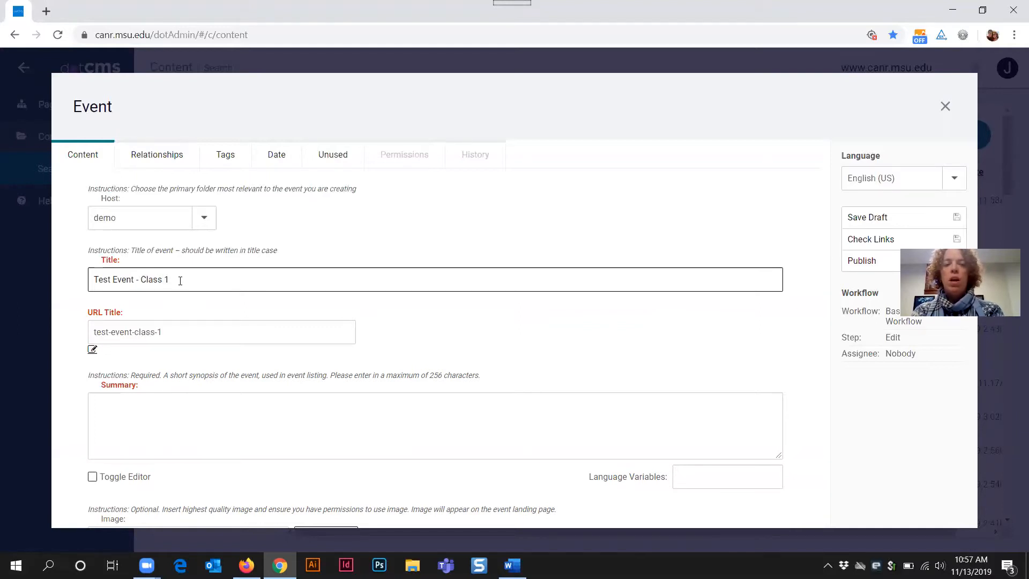
pyautogui.write(' 2')
pyautogui.press('BackSpace')
pyautogui.press('BackSpace')
pyautogui.press('BackSpace')
pyautogui.press('BackSpace')
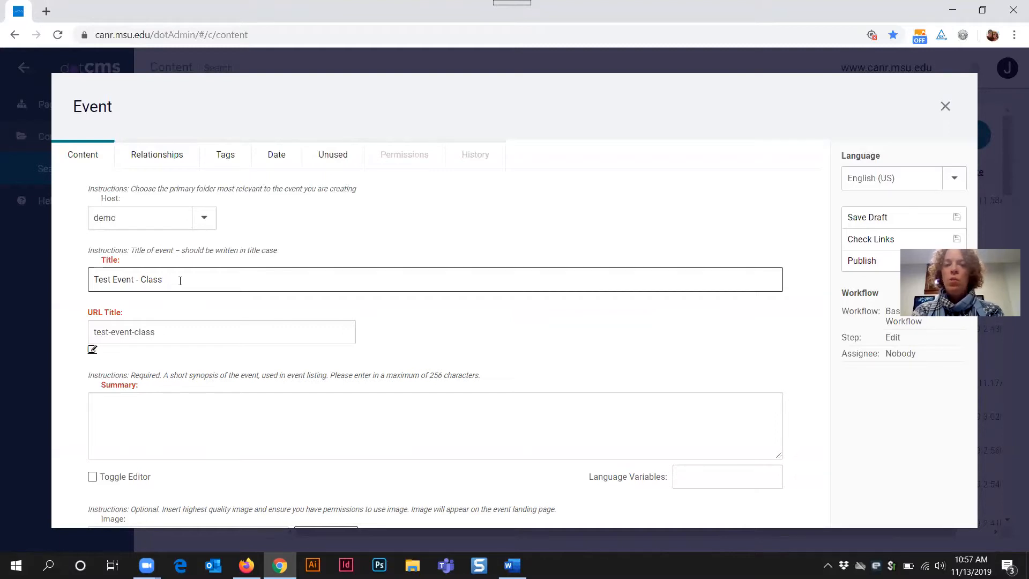
pyautogui.press('BackSpace')
pyautogui.press('BackSpace')
pyautogui.press('BackSpace')
pyautogui.press('BackSpace')
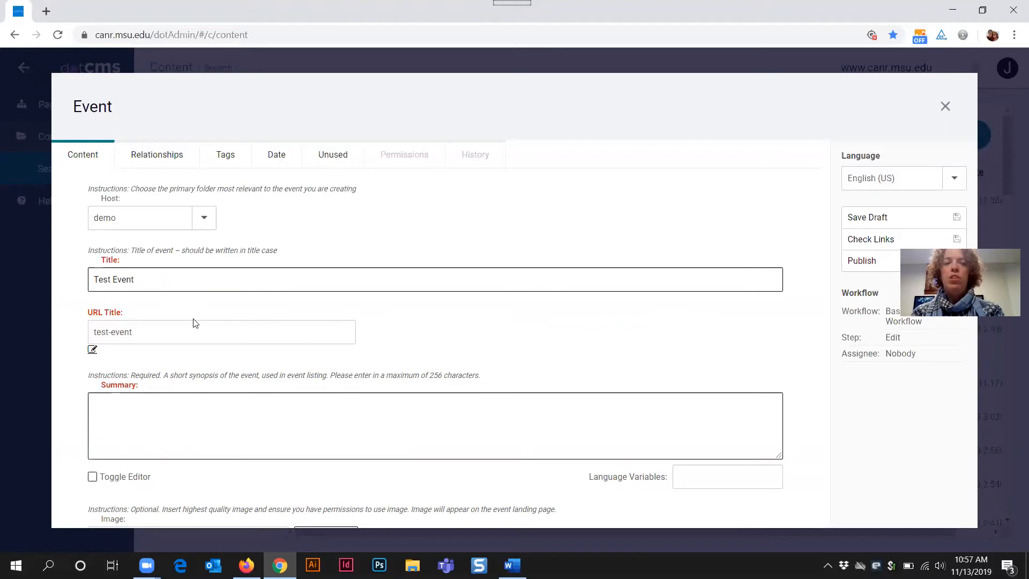
pyautogui.click(174, 331)
# Step: Append '5' to the URL title so it reads test-event5
pyautogui.write('5')
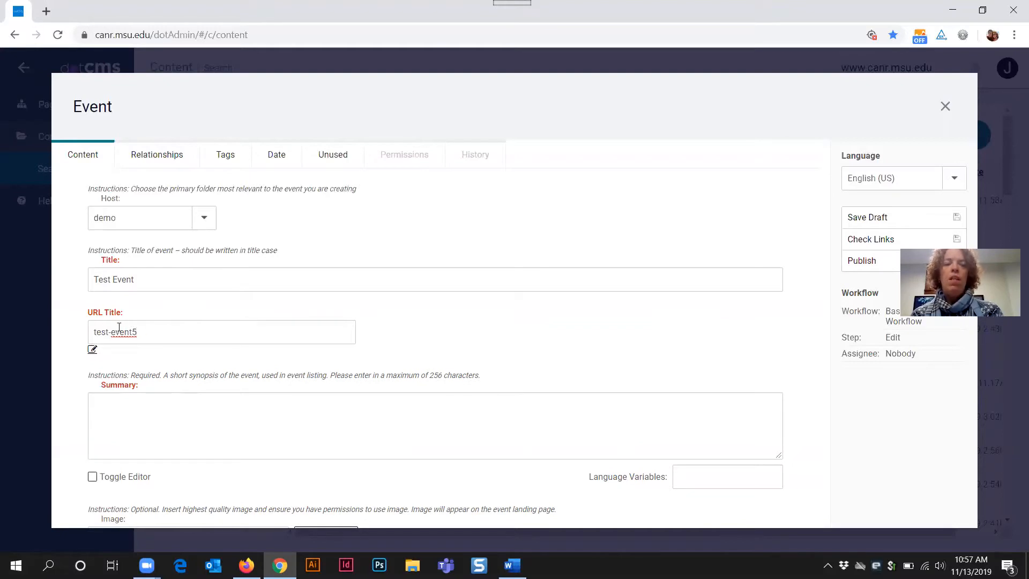
pyautogui.moveTo(132, 330); pyautogui.dragTo(136, 330)
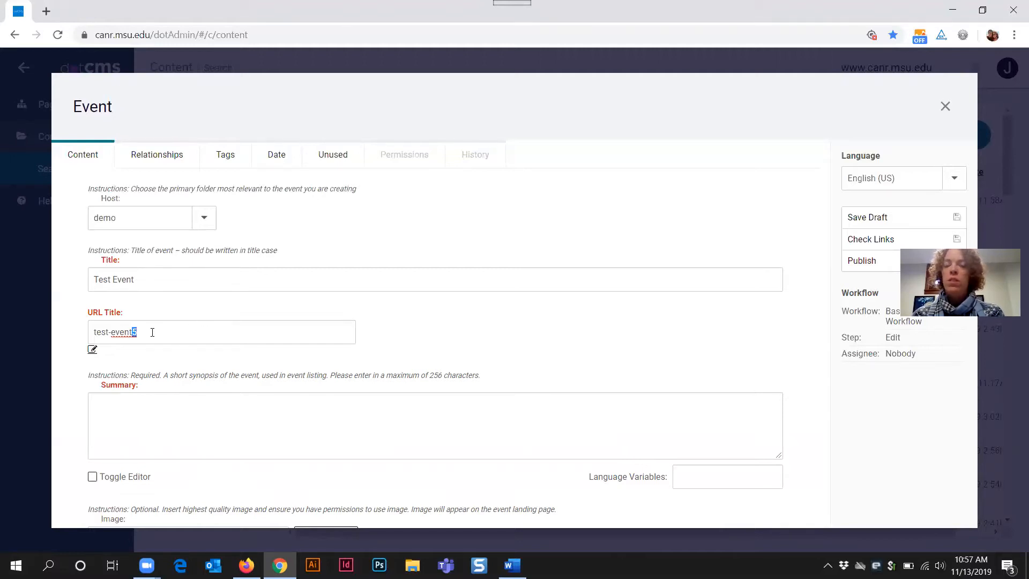
pyautogui.click(151, 332)
pyautogui.click(105, 329)
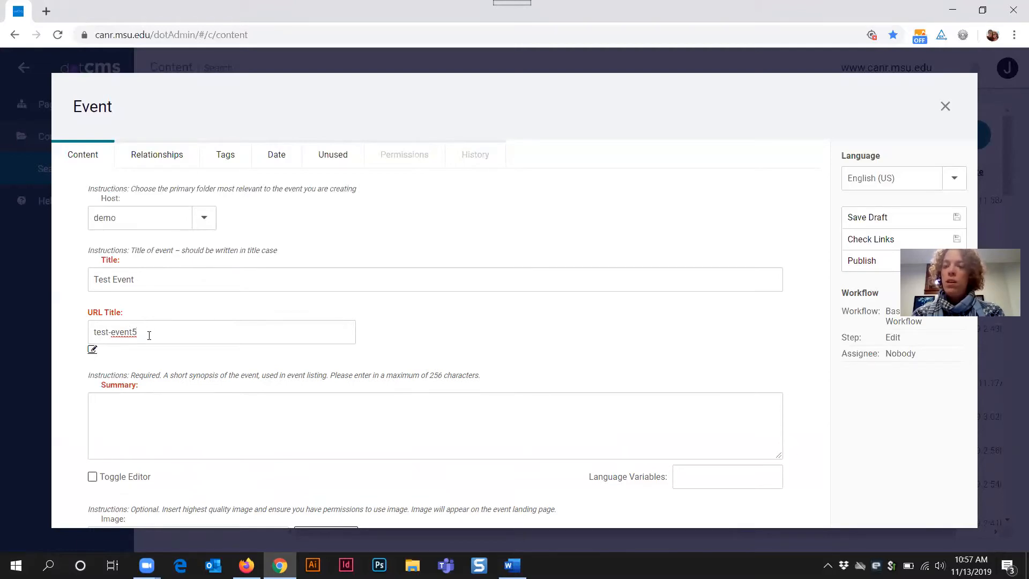
# Step: Focus the Summary box, then switch to the MSU events page in Firefox
pyautogui.click(124, 404)
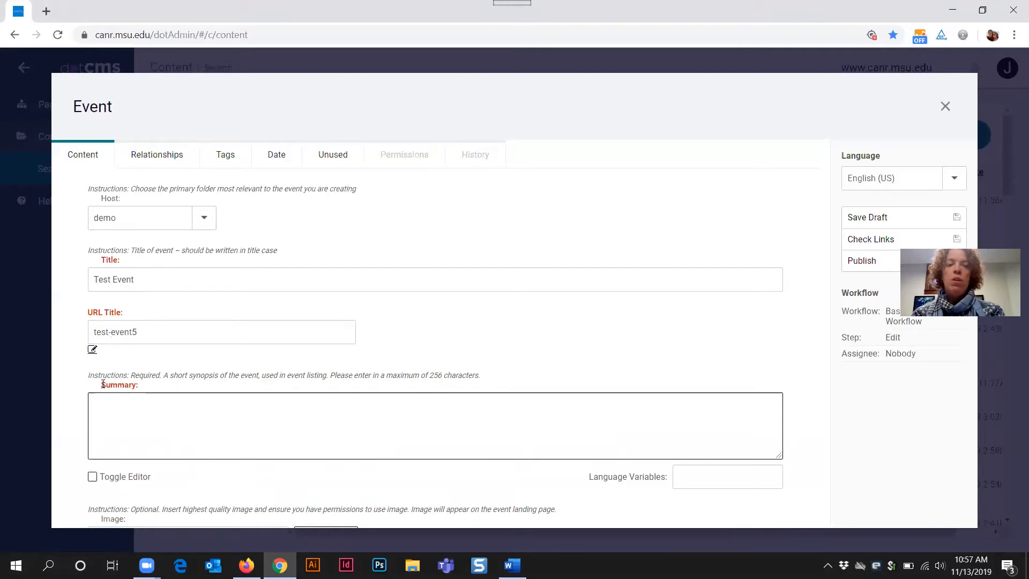
pyautogui.doubleClick(139, 386)
pyautogui.click(179, 411)
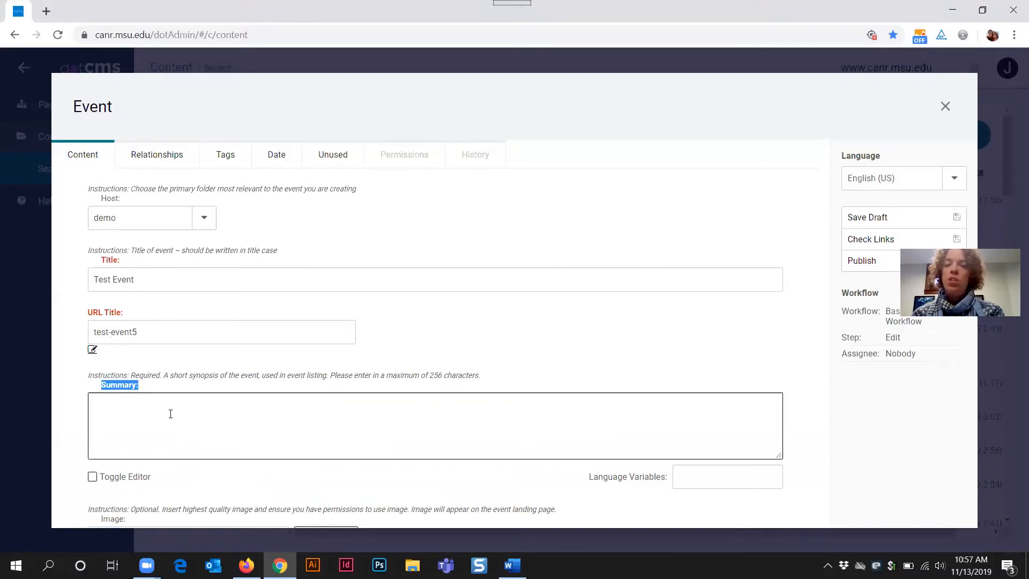
pyautogui.click(247, 565)
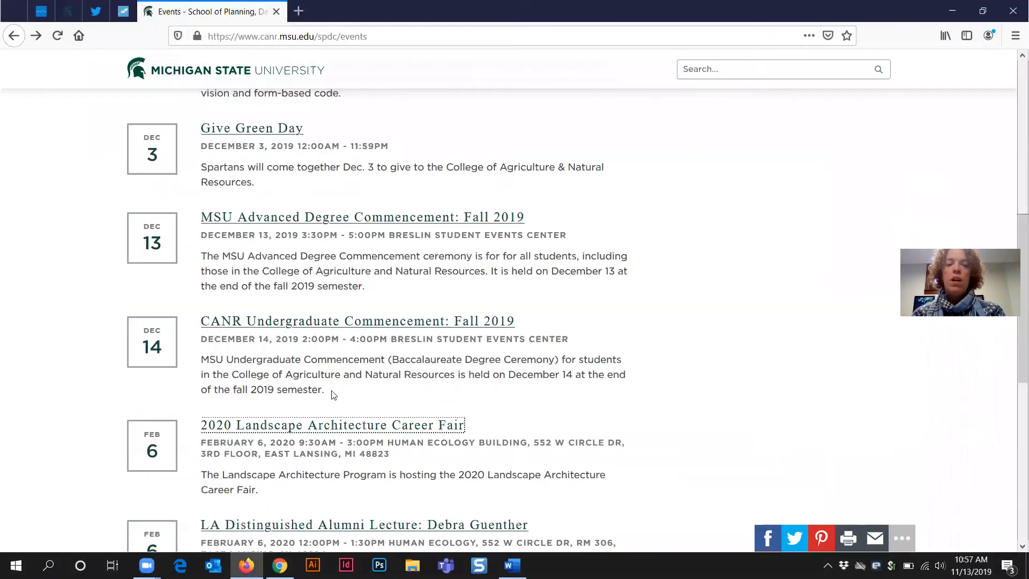
# Step: Highlight the Dec 14, Dec 13 and Give Green Day summaries as examples, then return to dotCMS
pyautogui.moveTo(327, 391); pyautogui.dragTo(204, 360)
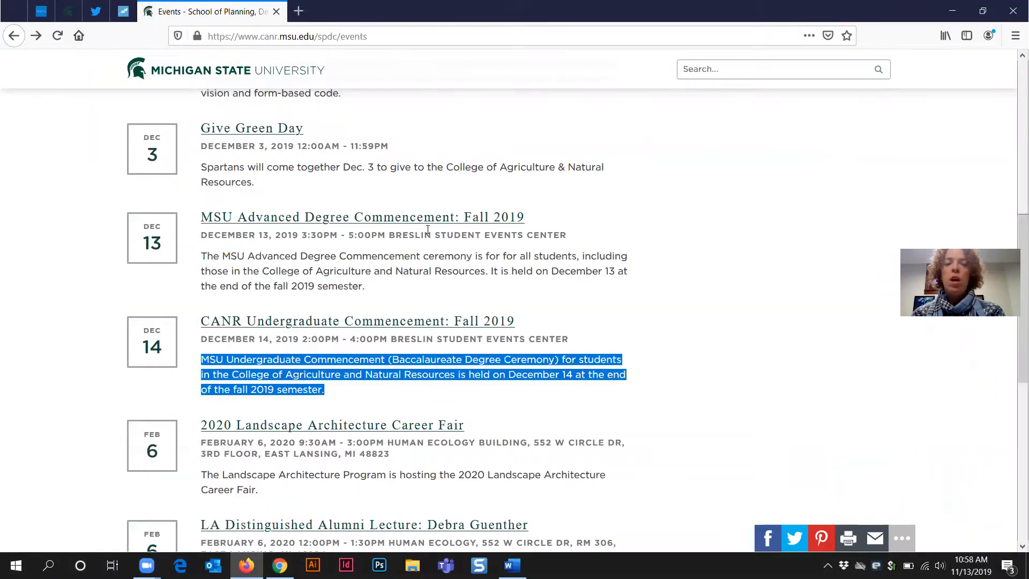
pyautogui.moveTo(371, 287); pyautogui.dragTo(194, 251)
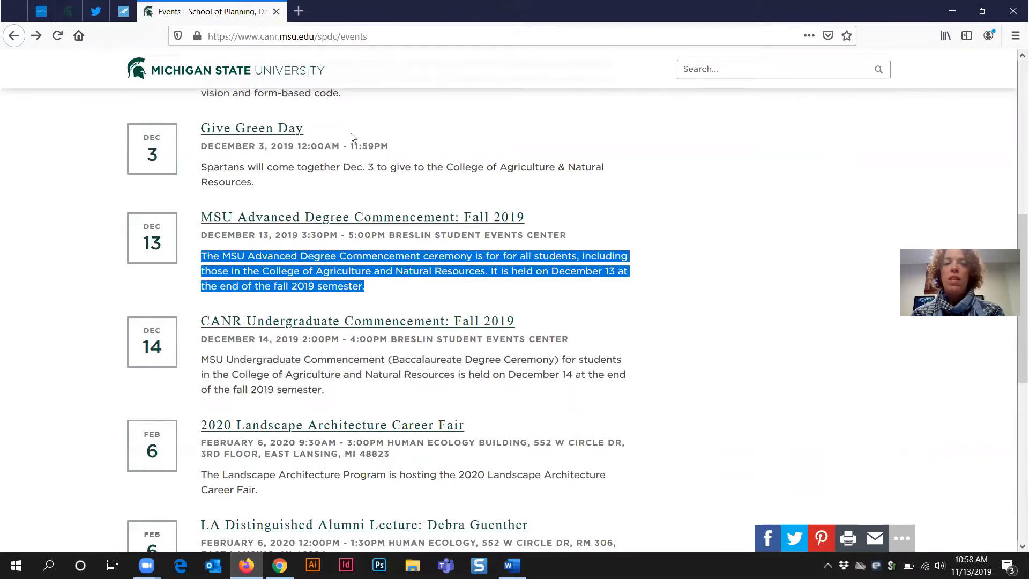
pyautogui.moveTo(263, 186); pyautogui.dragTo(204, 167)
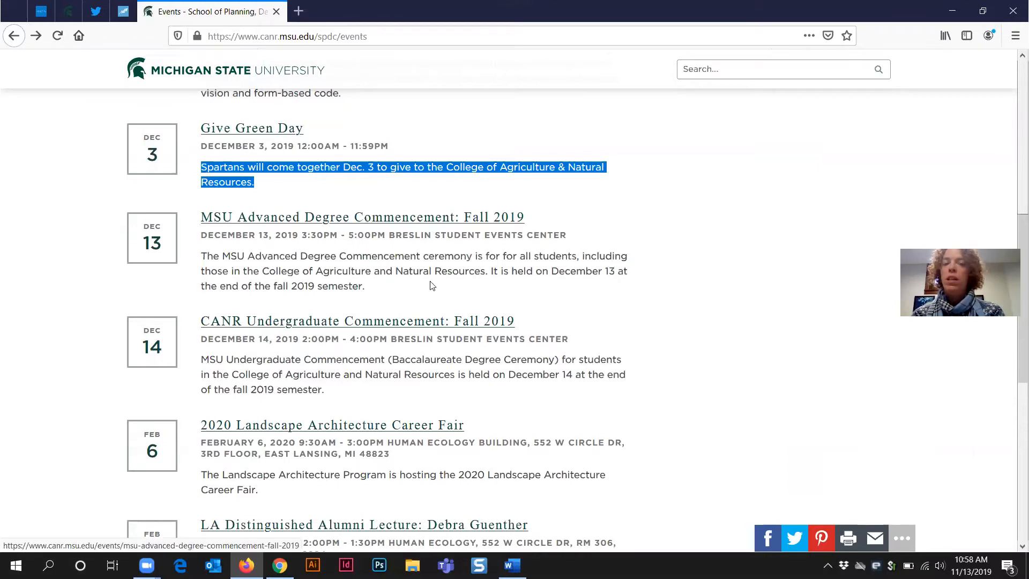
pyautogui.scroll(3, 477, 305)
pyautogui.scroll(3, 477, 309)
pyautogui.scroll(-1, 472, 310)
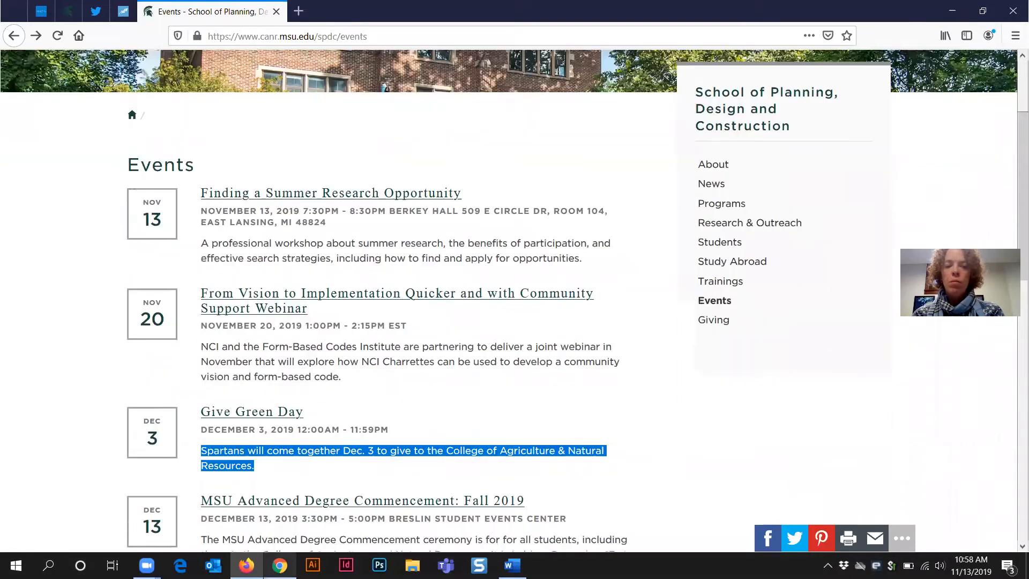
pyautogui.click(279, 565)
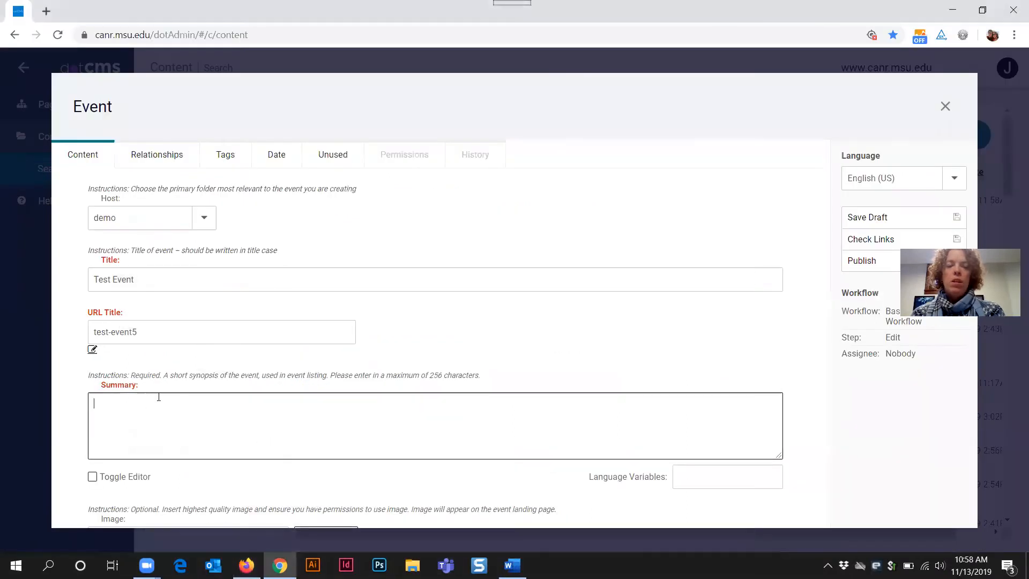
# Step: Enter 'This is the first sentence of your event description.' as the Summary, within the 256-character limit
pyautogui.write('This is ')
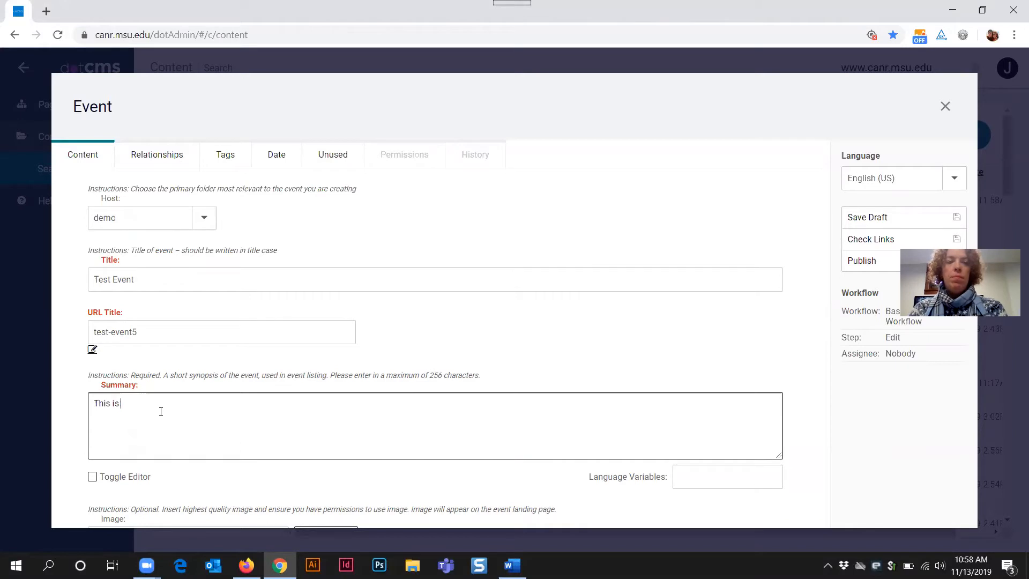
pyautogui.write('the tirst sen')
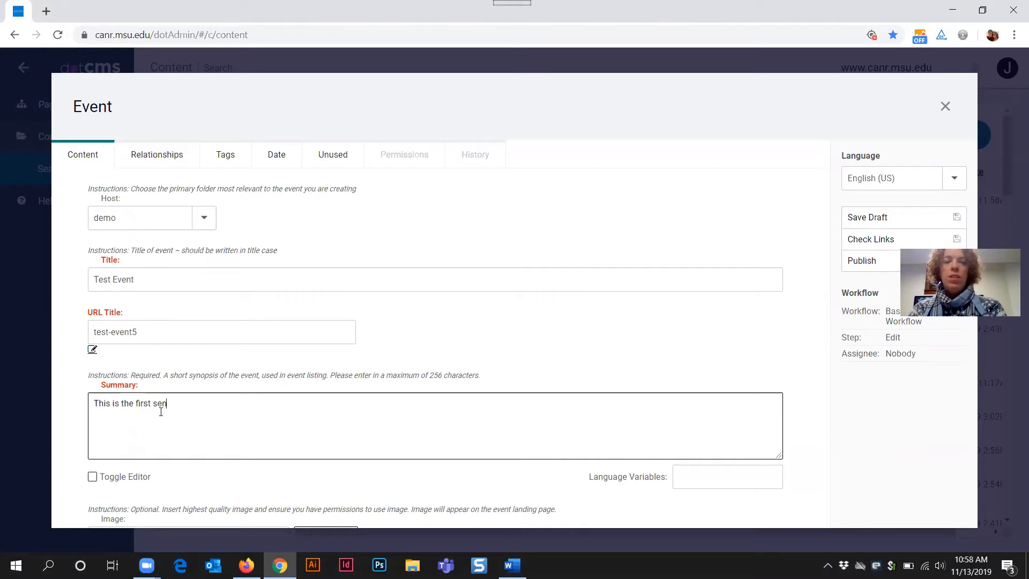
pyautogui.write('tenc')
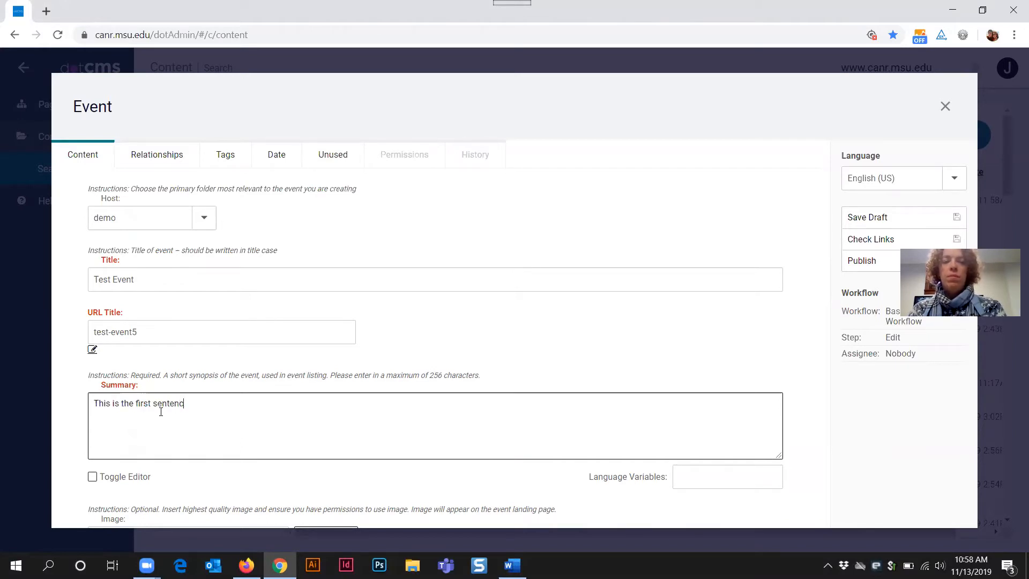
pyautogui.write('e of your even')
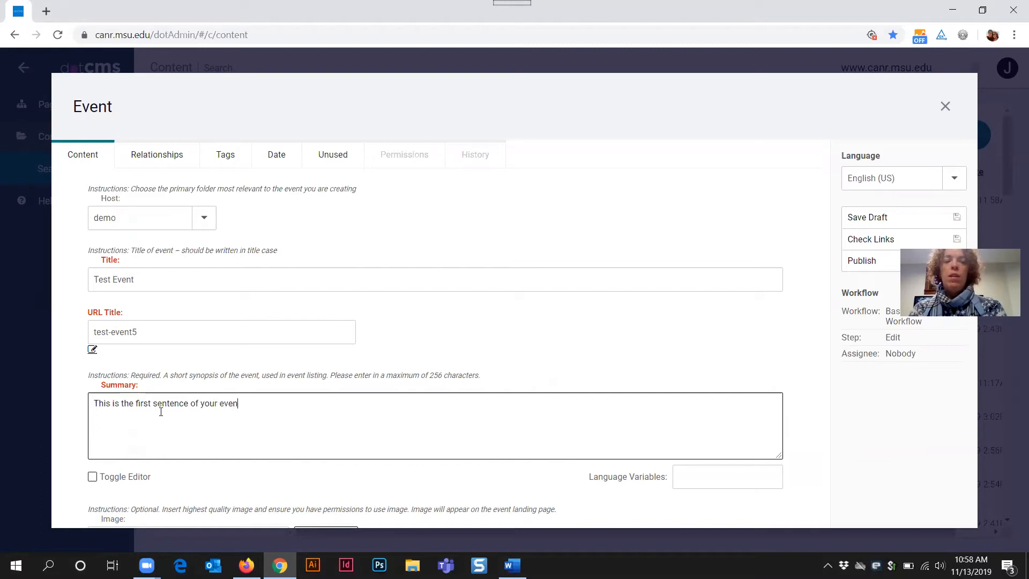
pyautogui.write('t descrip')
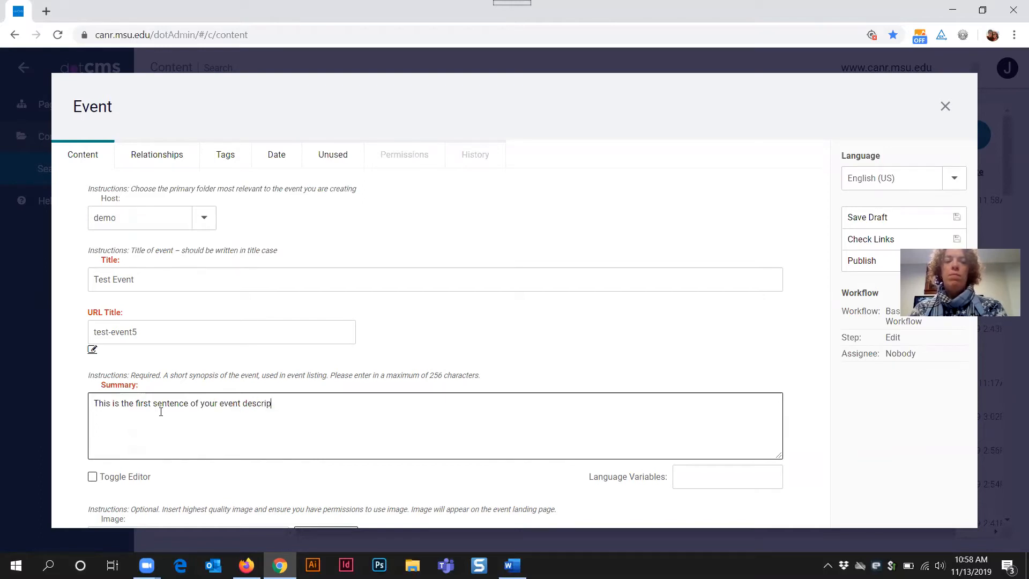
pyautogui.write('tion.')
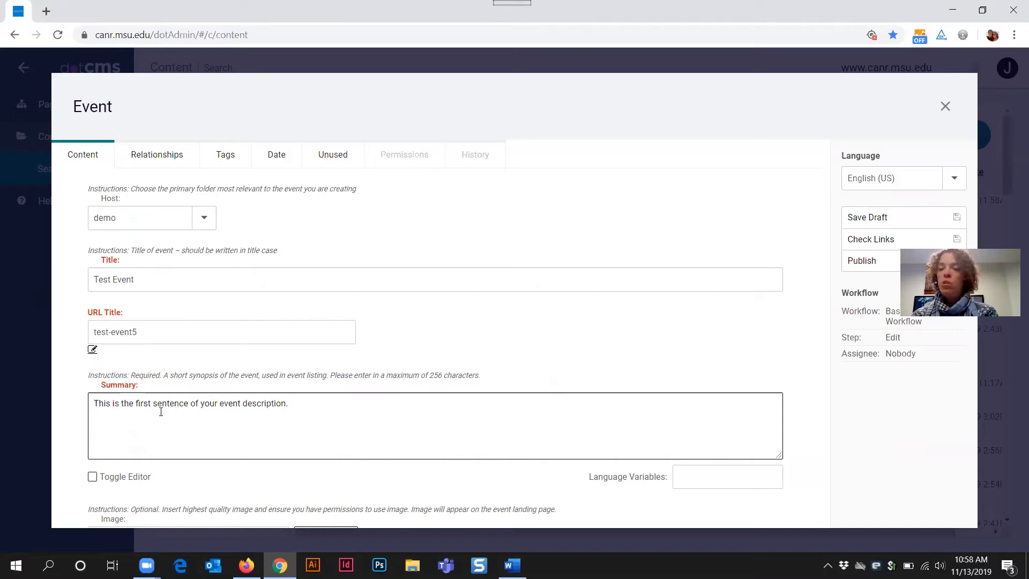
pyautogui.click(434, 376)
pyautogui.moveTo(434, 376); pyautogui.dragTo(479, 378)
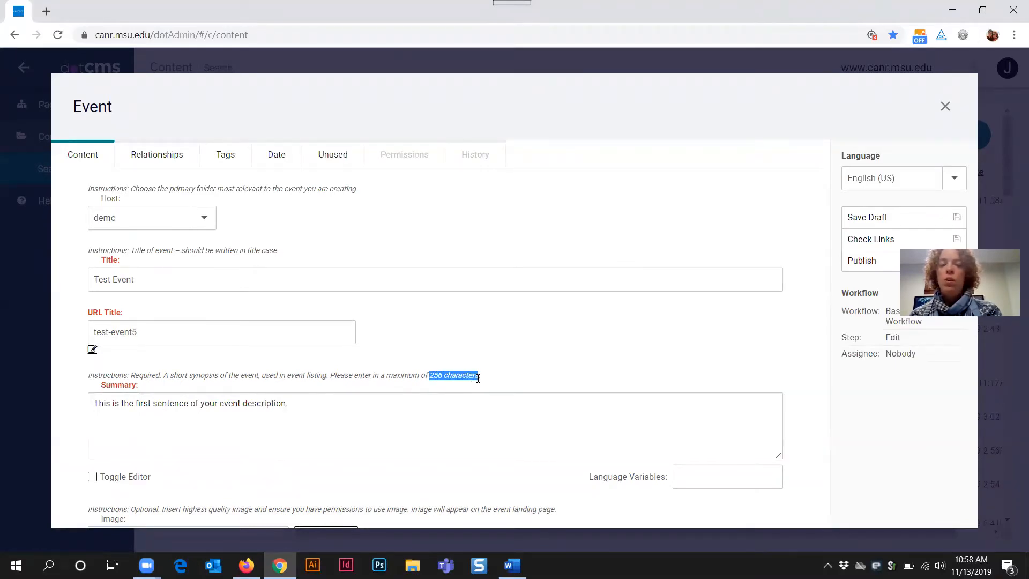
pyautogui.click(390, 418)
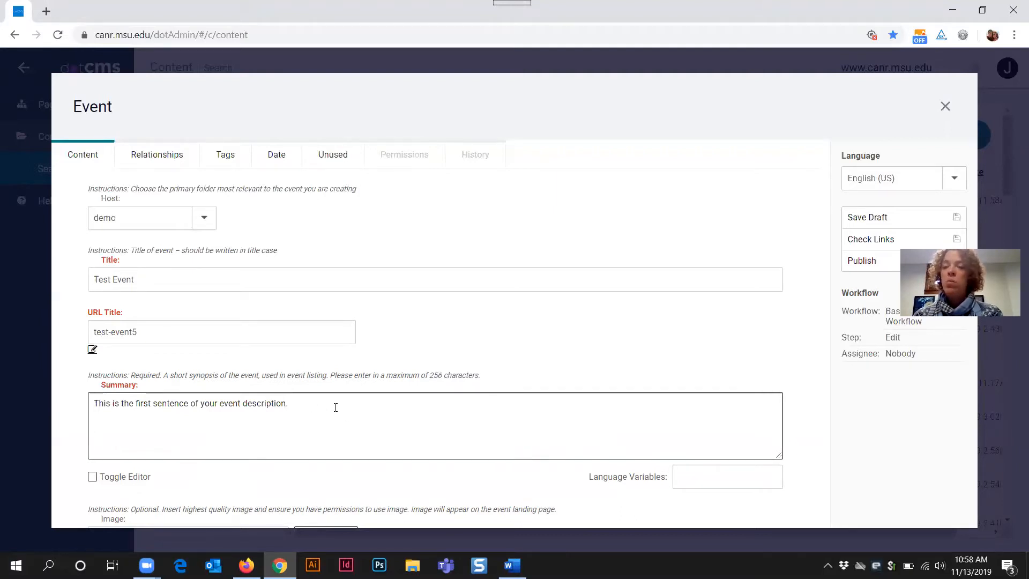
pyautogui.scroll(-4, 350, 405)
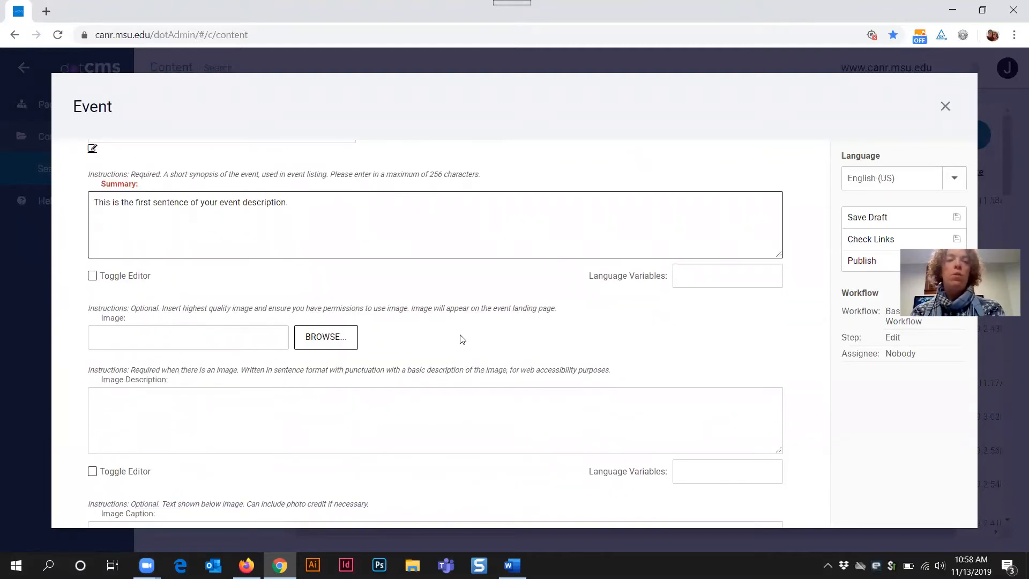
pyautogui.scroll(-3, 245, 275)
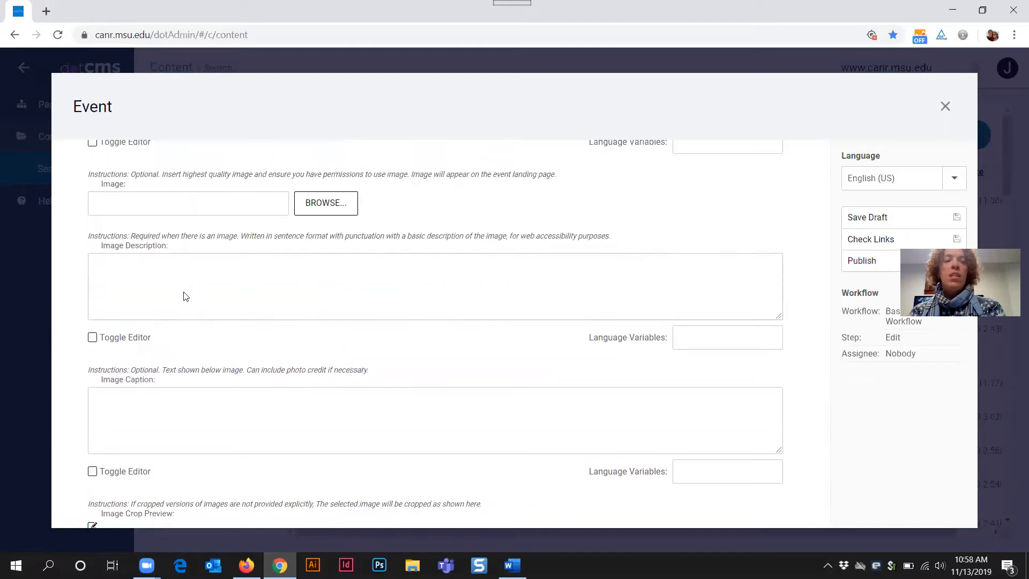
pyautogui.click(338, 209)
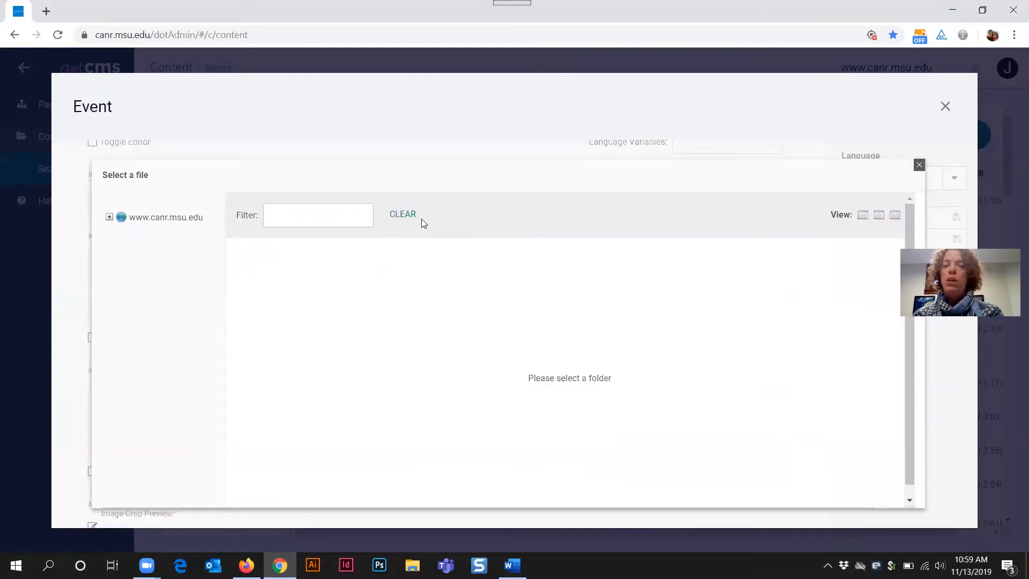
pyautogui.click(109, 217)
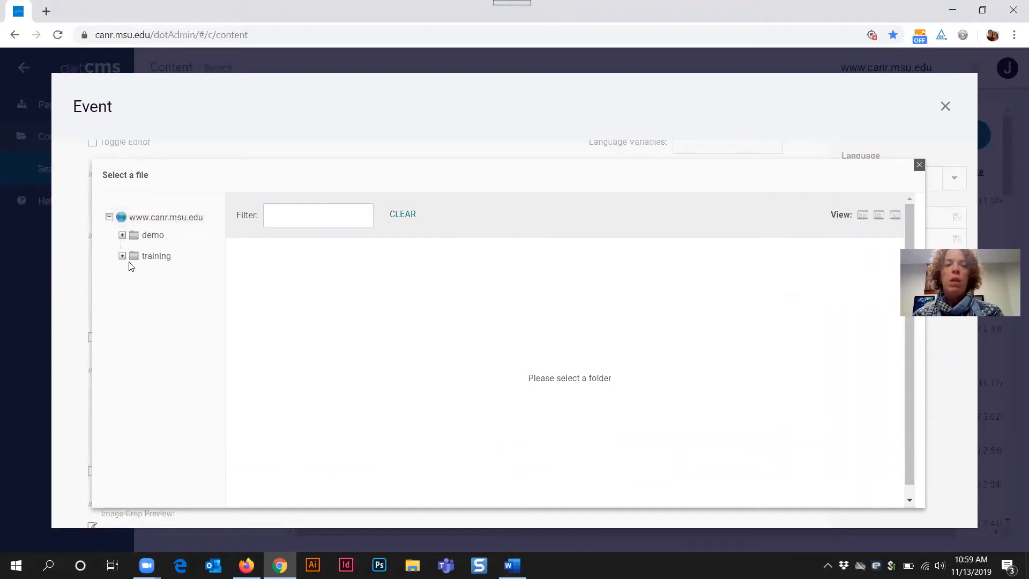
pyautogui.click(122, 235)
pyautogui.click(135, 336)
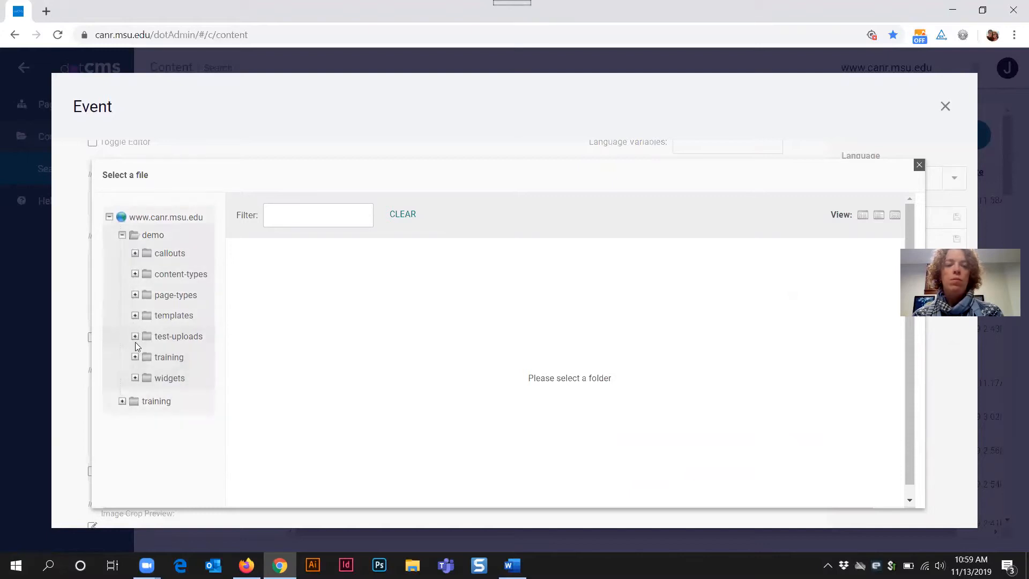
pyautogui.click(135, 339)
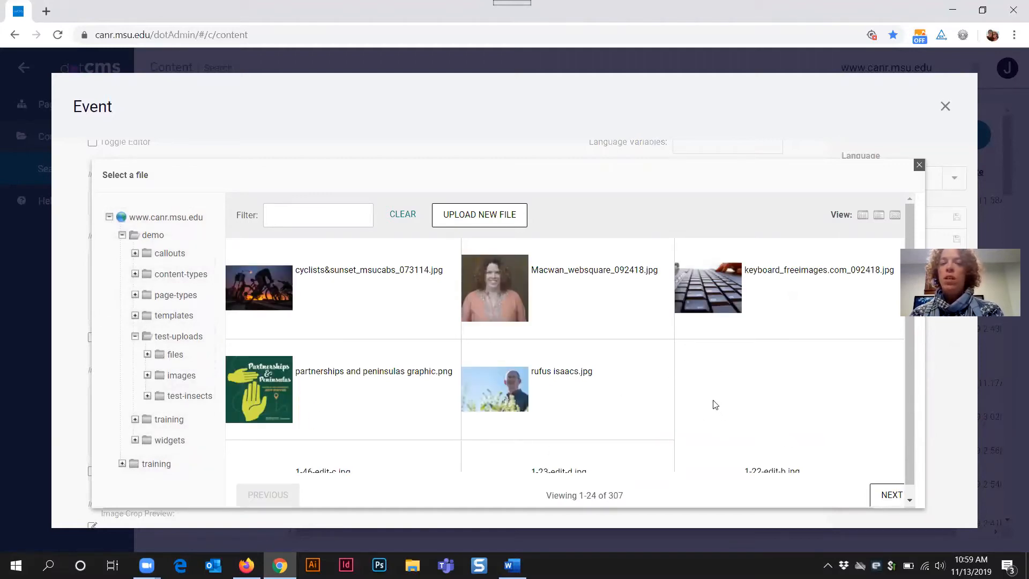
pyautogui.click(330, 275)
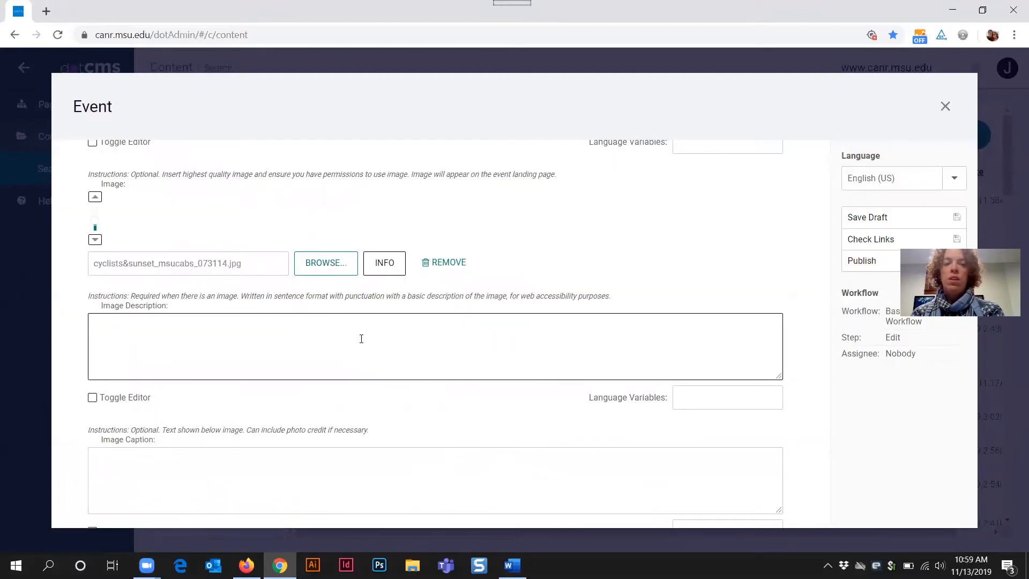
# Step: Type 'Cyclists riding at sunset' into the Image Description field
pyautogui.click(120, 330)
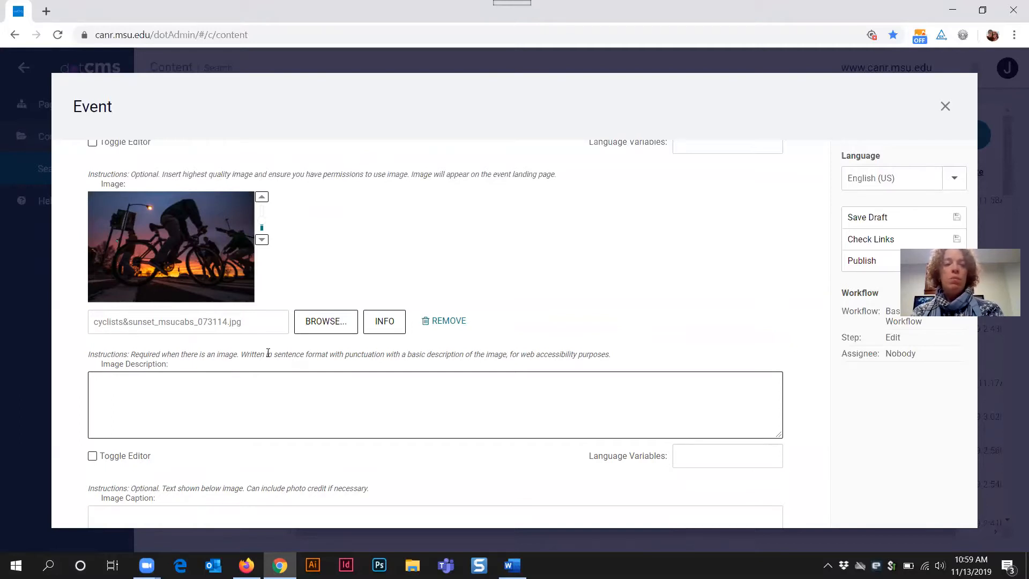
pyautogui.write('Cy')
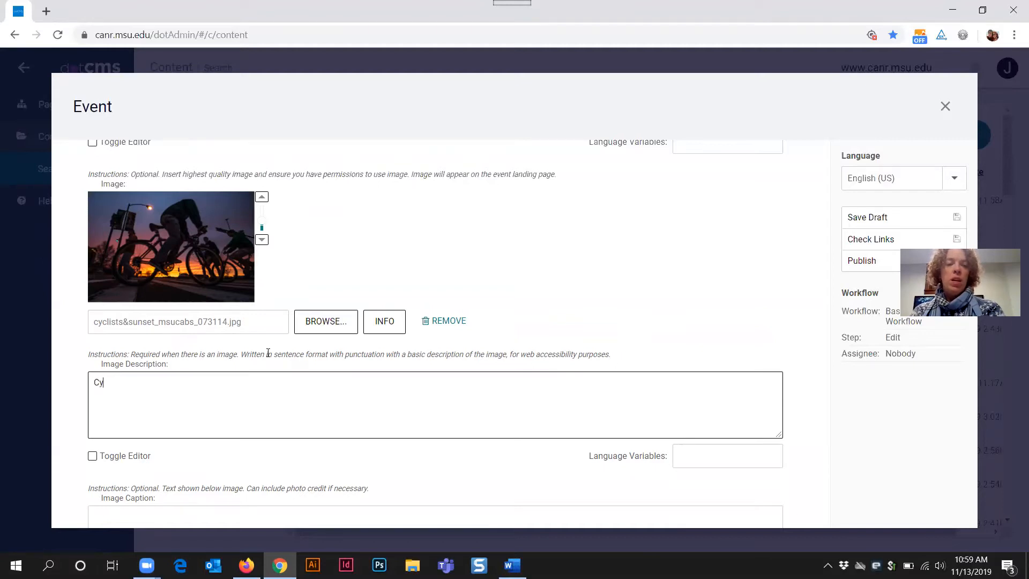
pyautogui.write('clists rid')
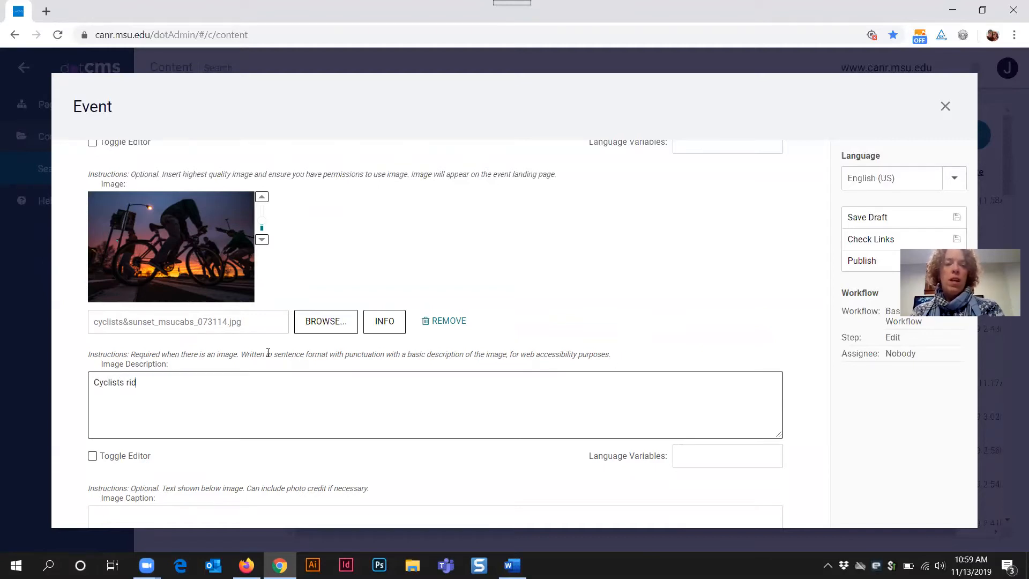
pyautogui.write('ing at sunset.')
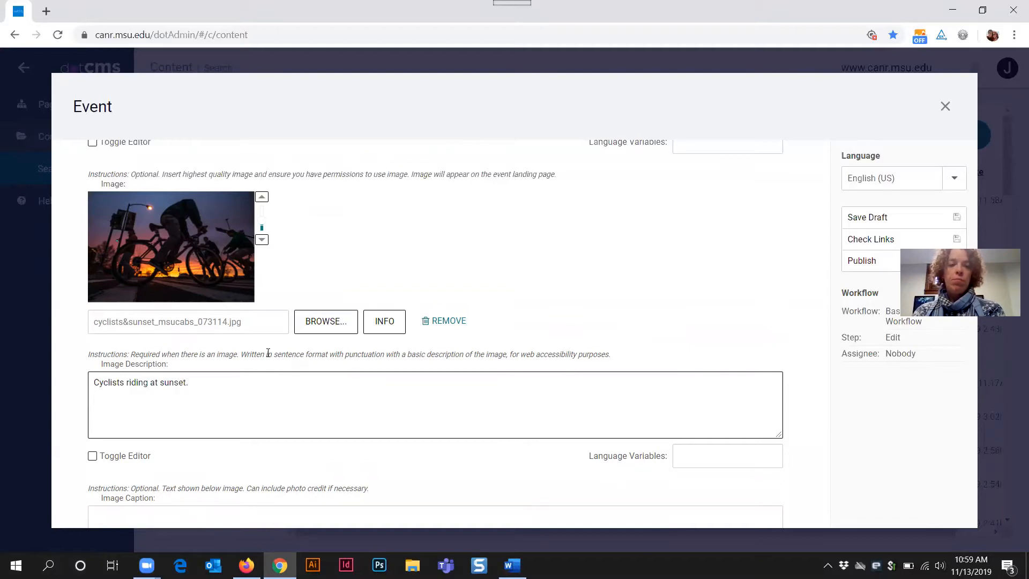
pyautogui.scroll(-3, 372, 375)
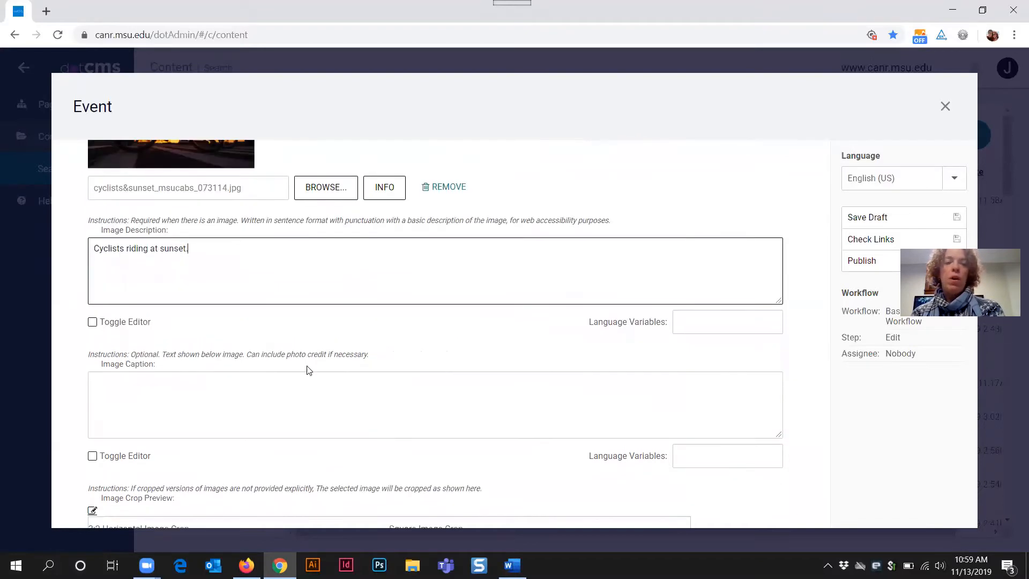
pyautogui.click(274, 395)
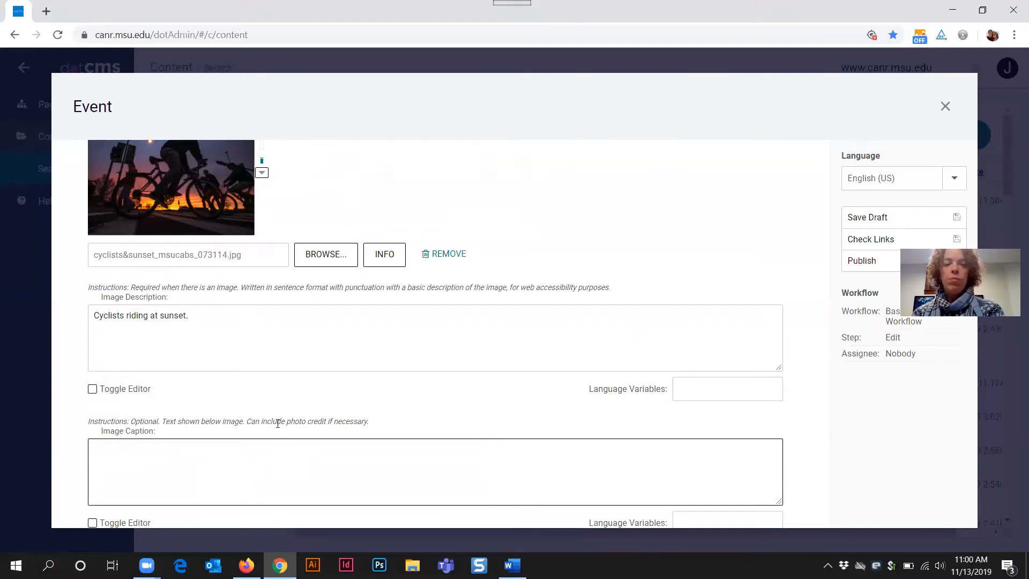
pyautogui.scroll(-4, 276, 423)
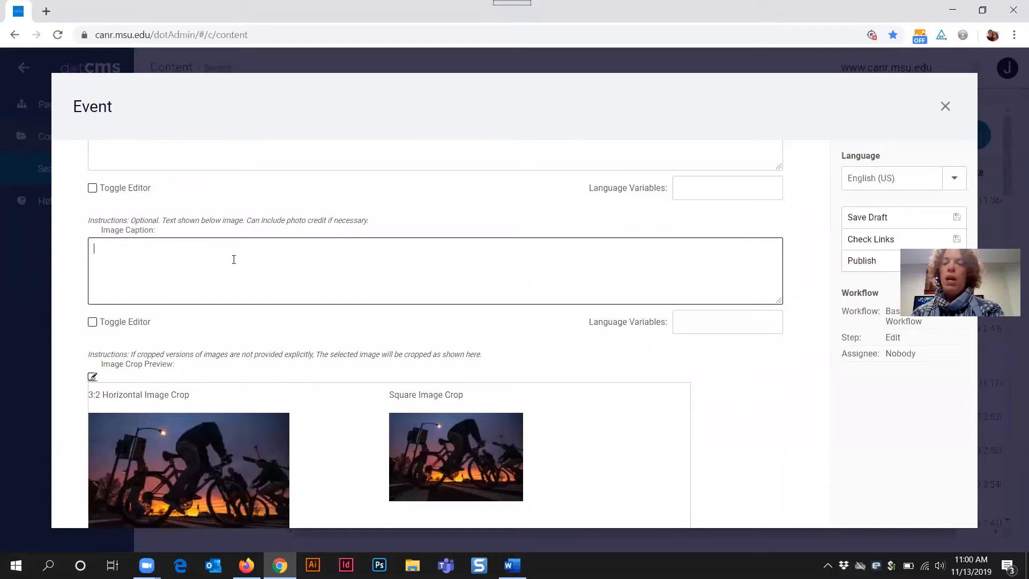
pyautogui.scroll(-1, 233, 259)
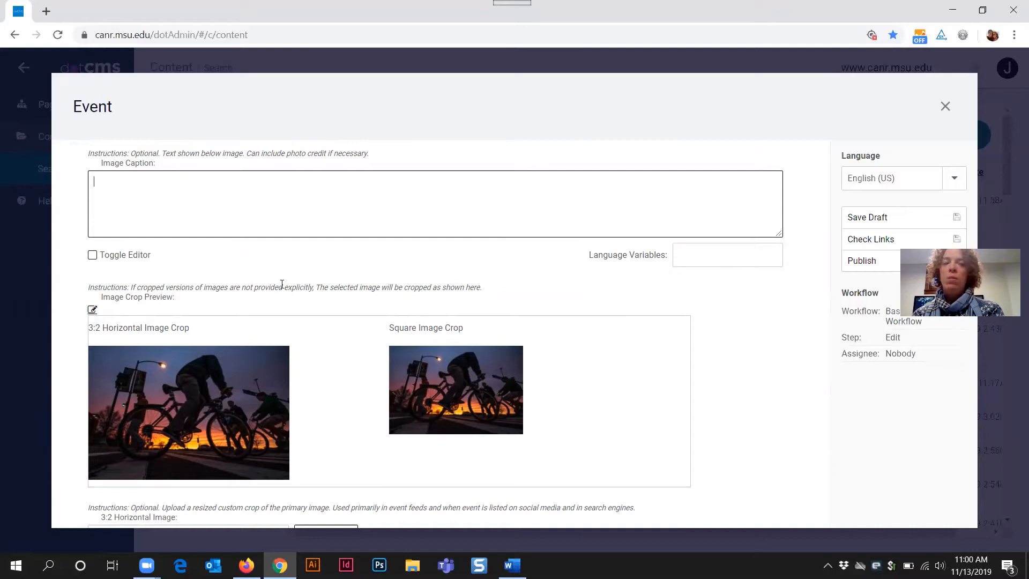
pyautogui.scroll(-3, 333, 349)
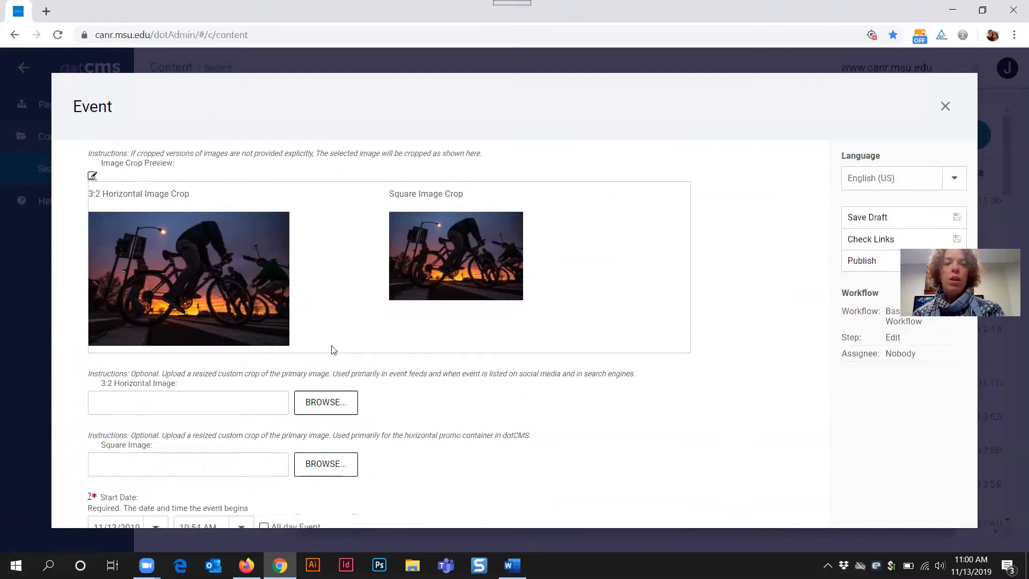
pyautogui.scroll(1, 333, 349)
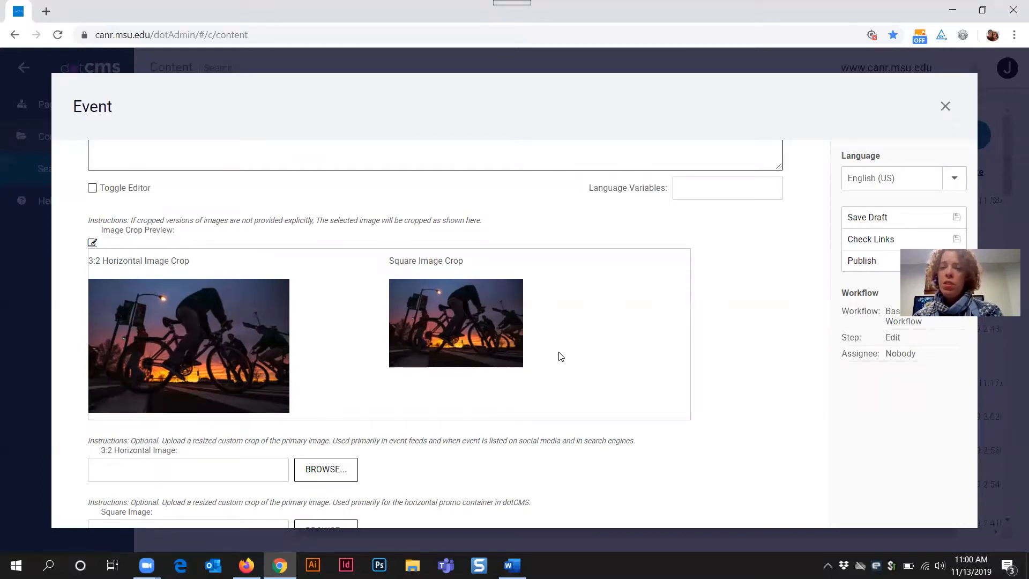
pyautogui.scroll(-1, 672, 353)
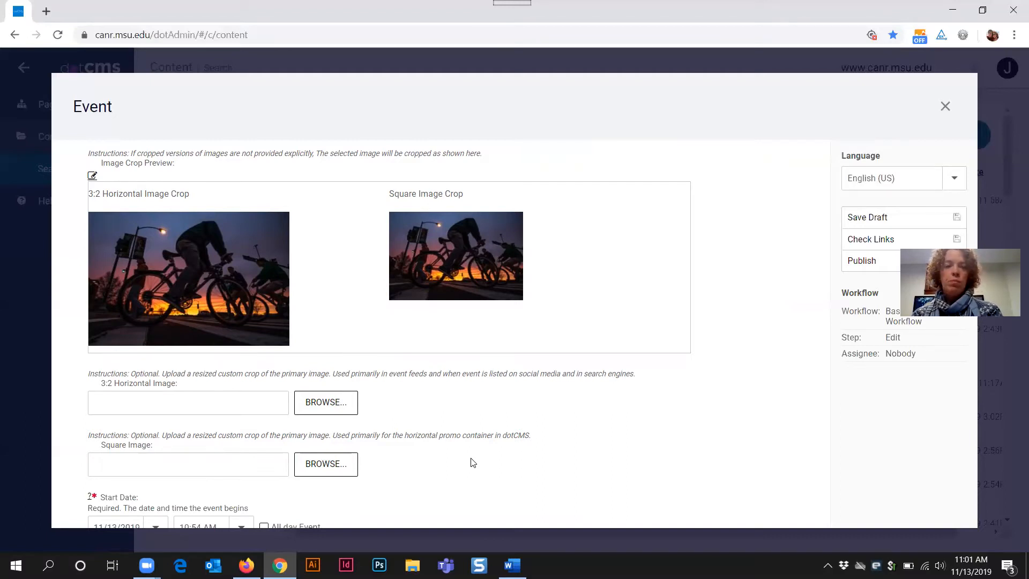
# Step: Highlight the Start Date label and its Required marker
pyautogui.scroll(-5, 472, 462)
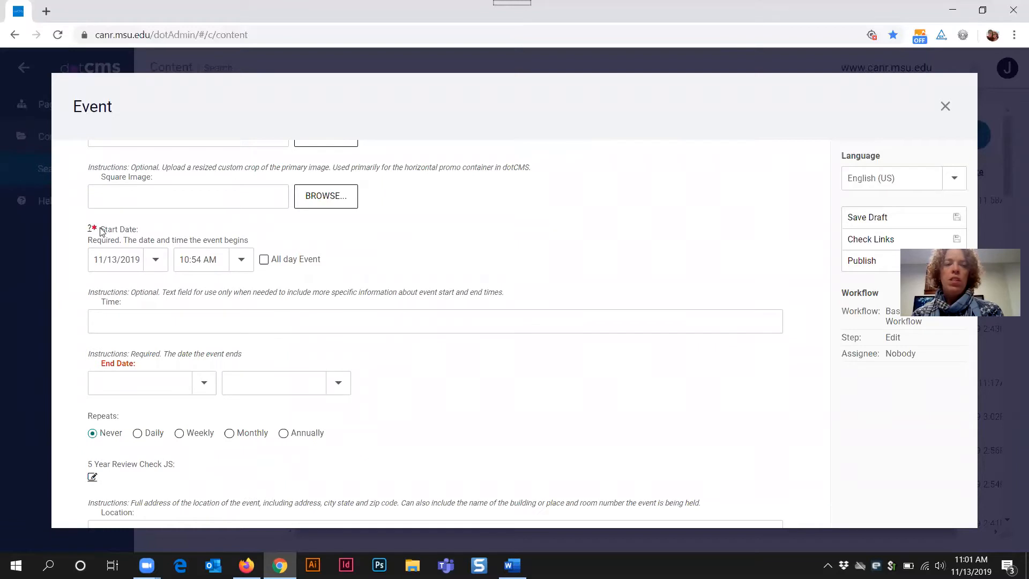
pyautogui.moveTo(99, 232); pyautogui.dragTo(156, 232)
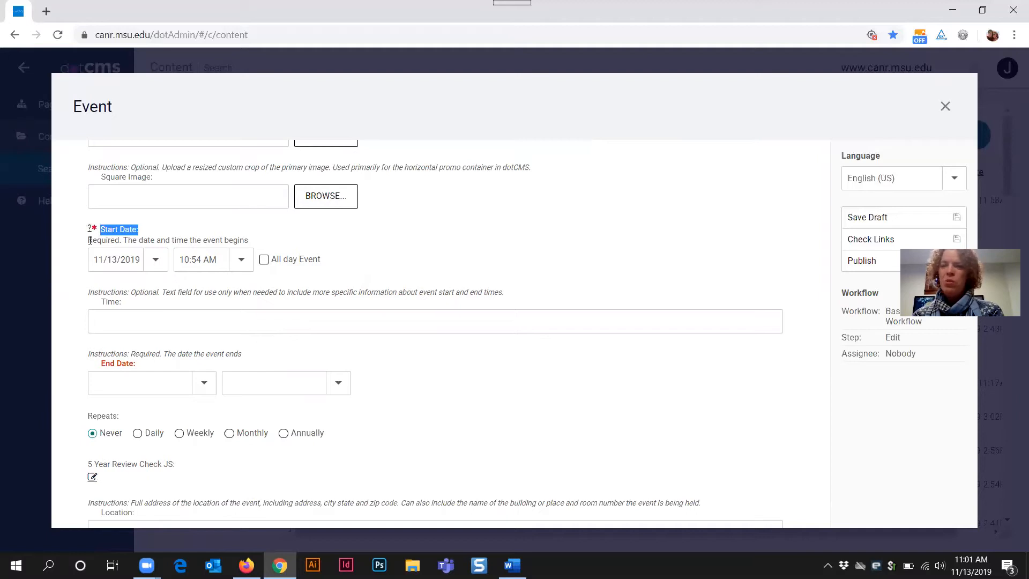
pyautogui.moveTo(89, 239); pyautogui.dragTo(124, 240)
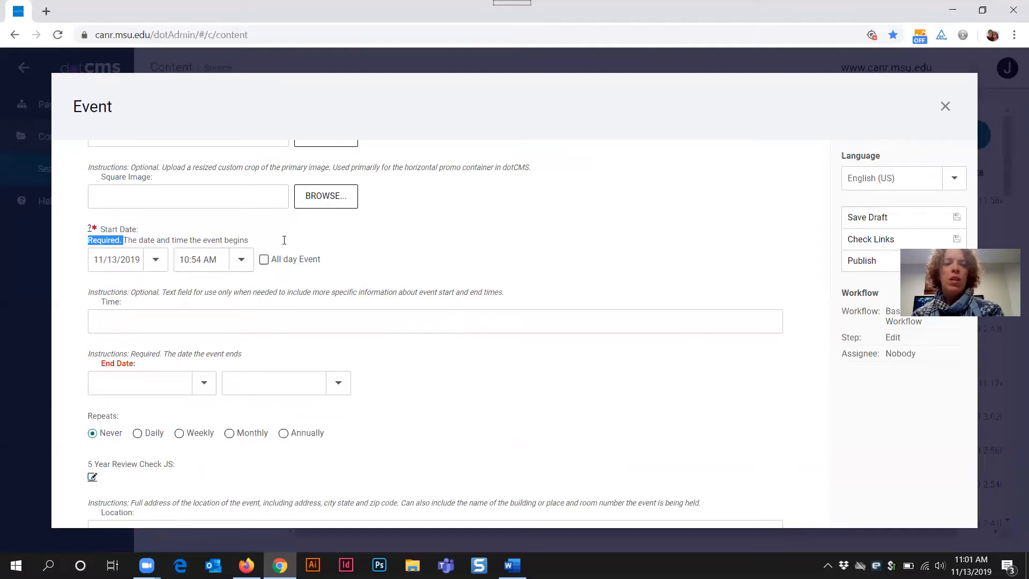
pyautogui.click(307, 250)
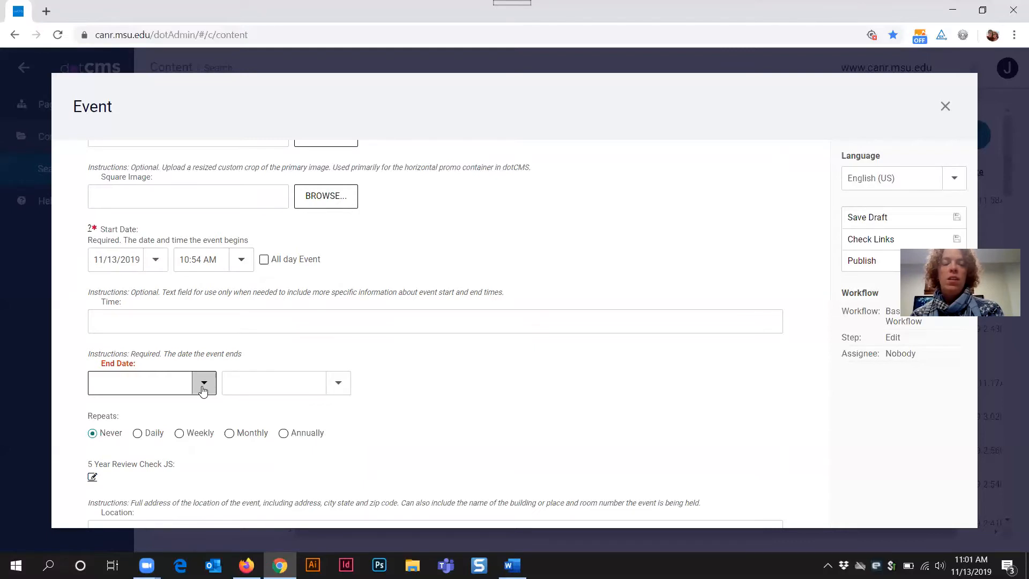
# Step: Pick December 11, 2019 as the start date and confirm End Date shows 12/11/2019
pyautogui.click(155, 261)
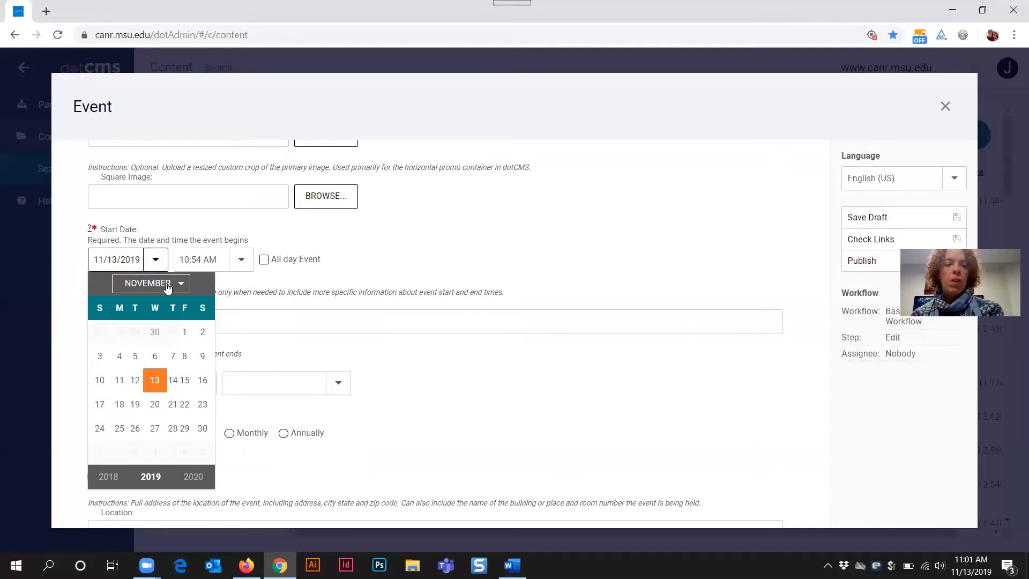
pyautogui.click(168, 285)
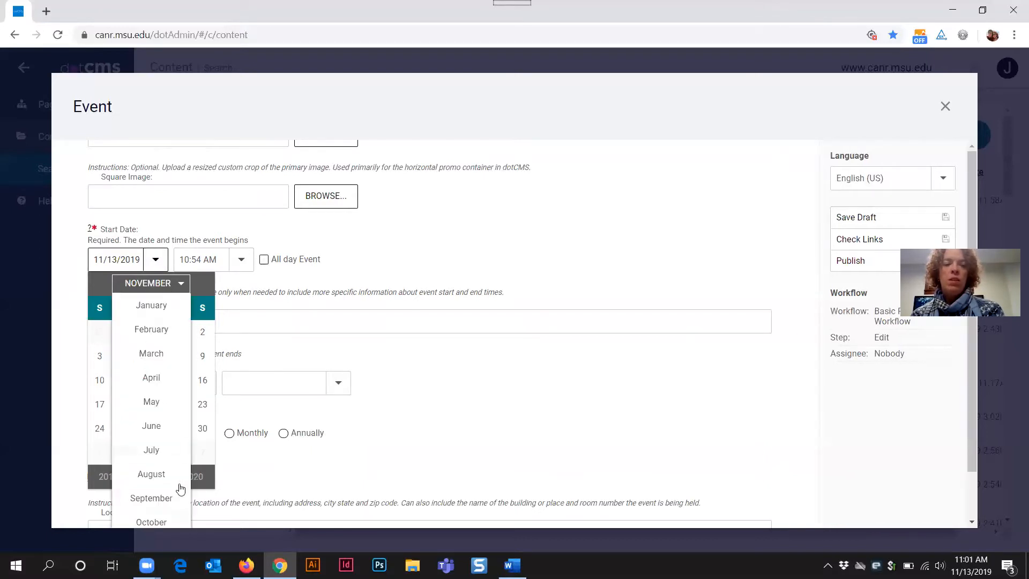
pyautogui.scroll(-1, 181, 489)
pyautogui.click(152, 519)
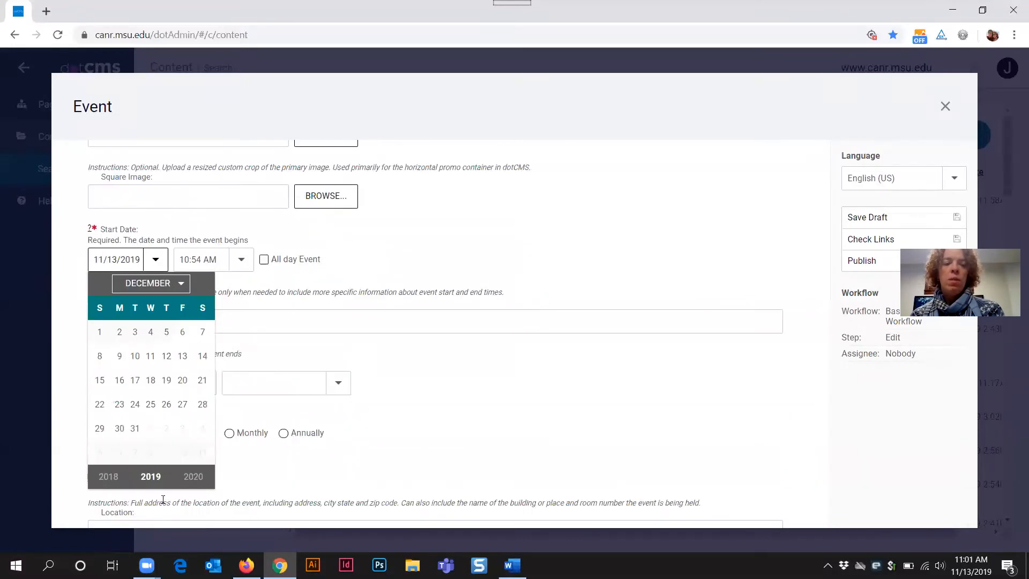
pyautogui.click(150, 356)
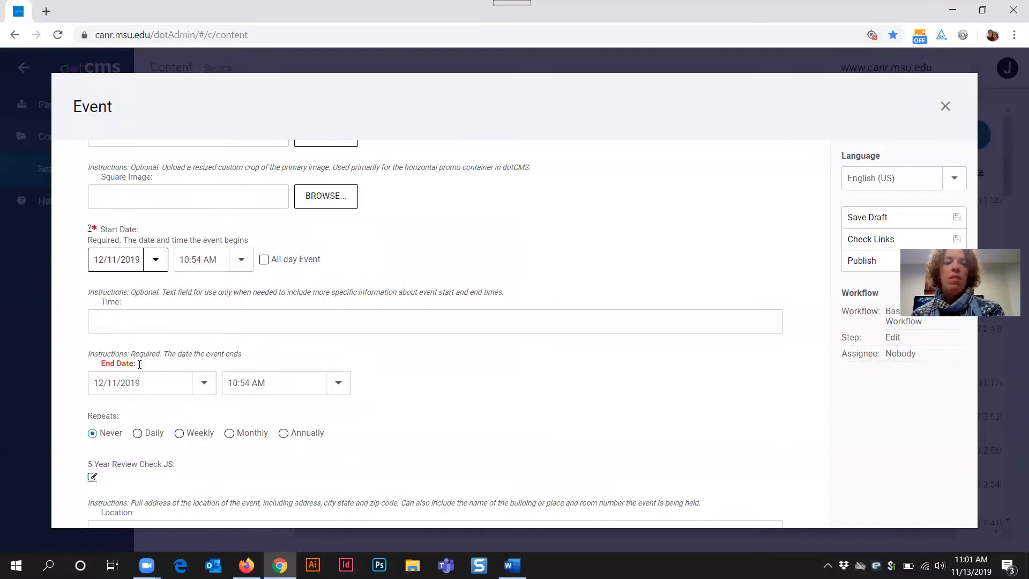
pyautogui.click(118, 386)
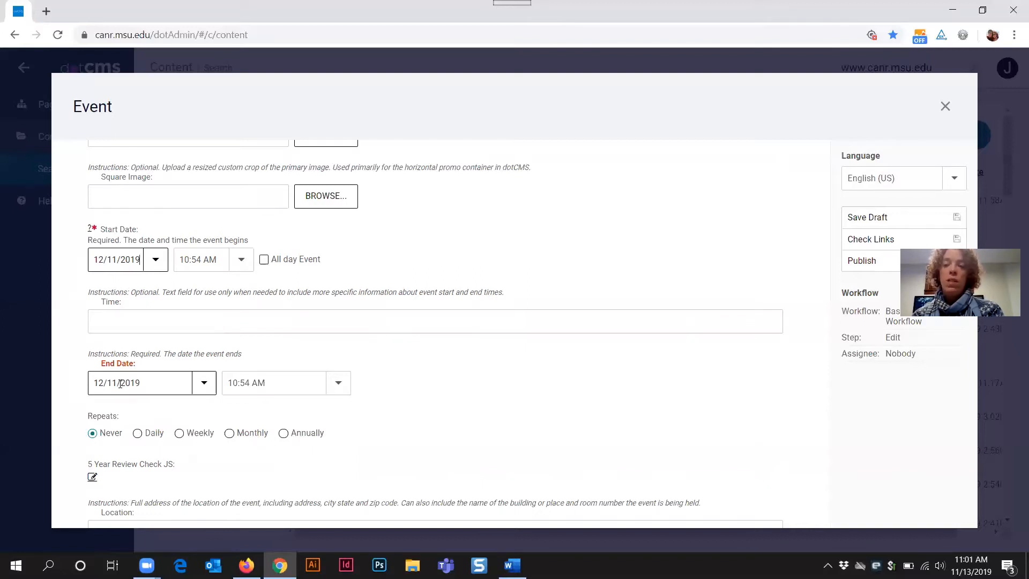
pyautogui.click(204, 384)
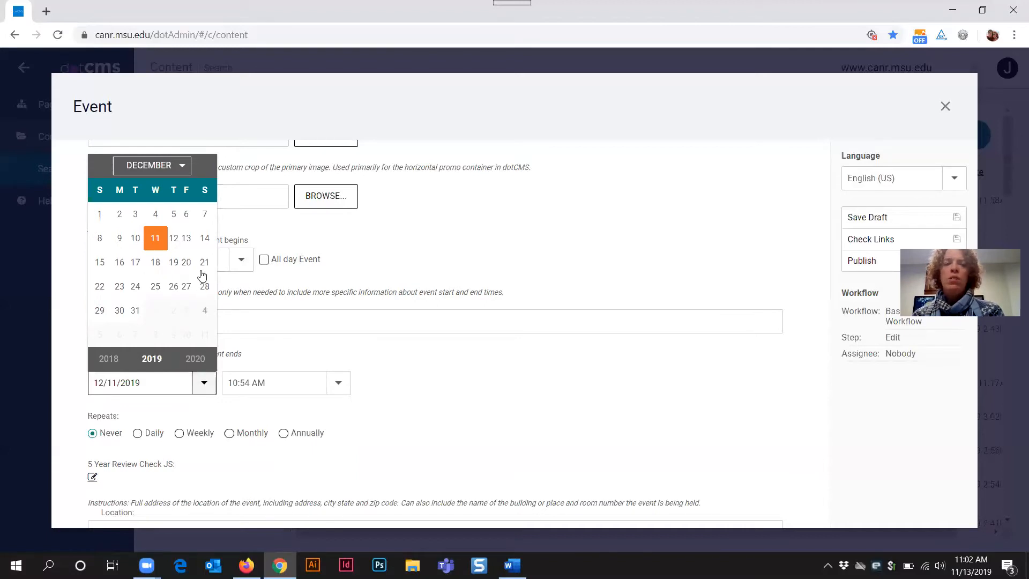
pyautogui.click(187, 402)
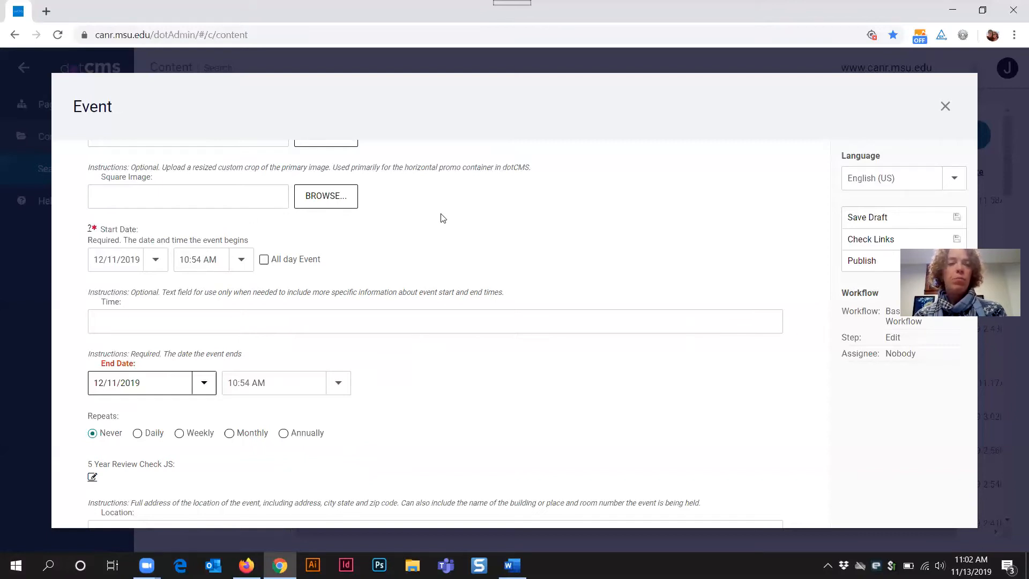
pyautogui.scroll(1, 450, 236)
pyautogui.scroll(-4, 452, 332)
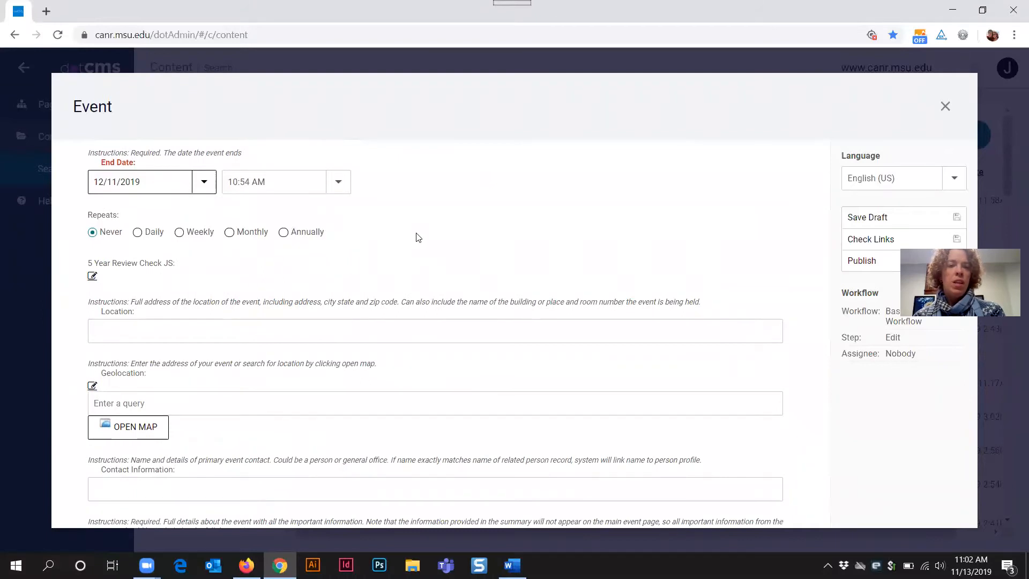
pyautogui.scroll(1, 417, 236)
pyautogui.scroll(1, 419, 237)
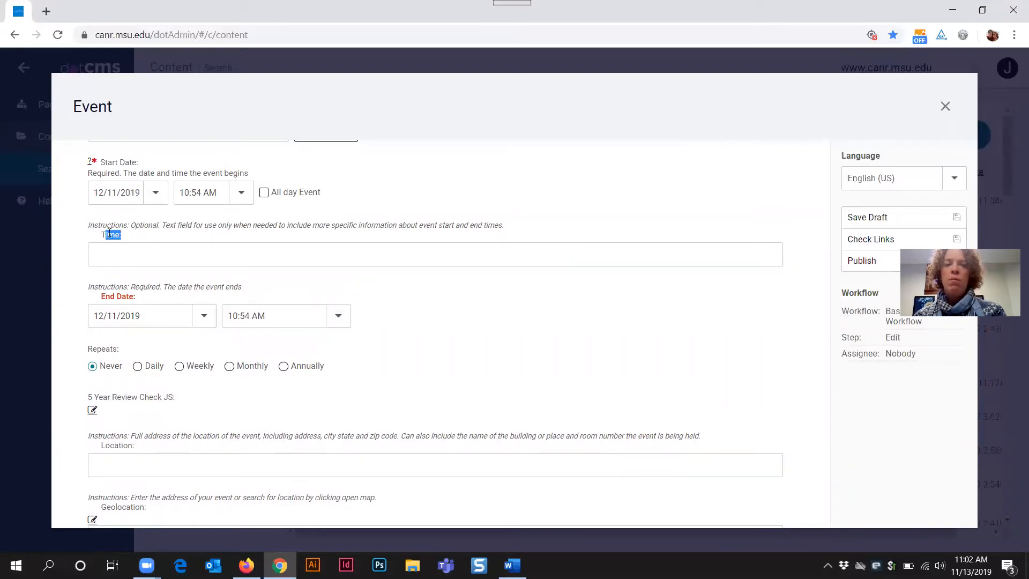
# Step: Review the 10:54 AM start and end times, then type '8:00 a.m.' in the optional Time field
pyautogui.moveTo(101, 234); pyautogui.dragTo(127, 237)
pyautogui.click(334, 245)
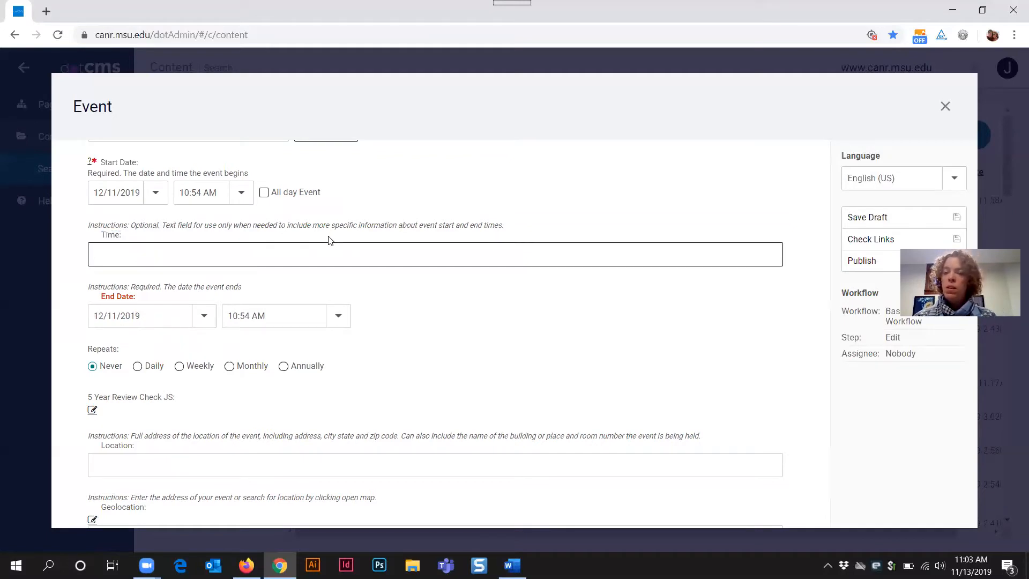
pyautogui.click(240, 201)
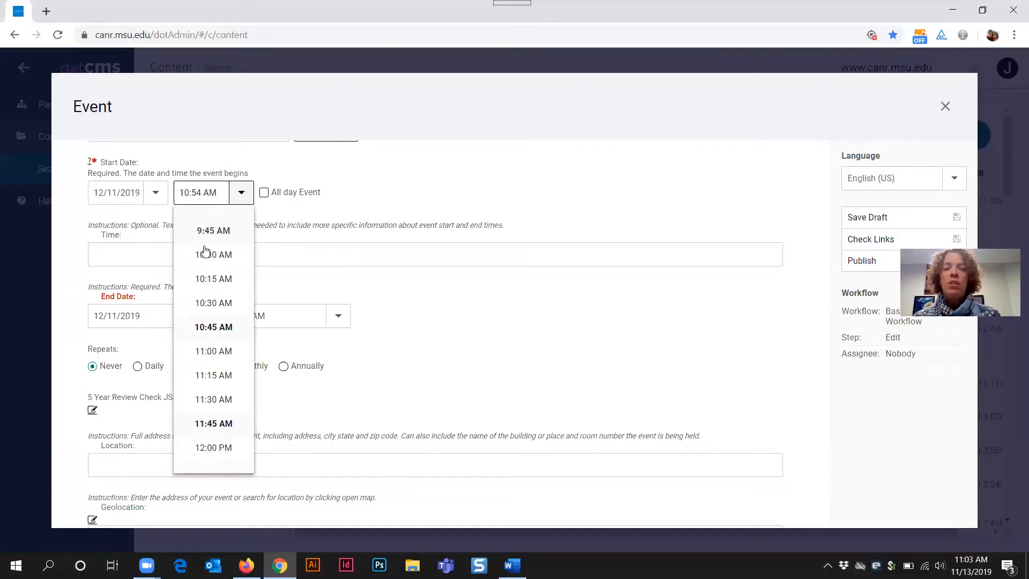
pyautogui.click(299, 263)
pyautogui.click(338, 316)
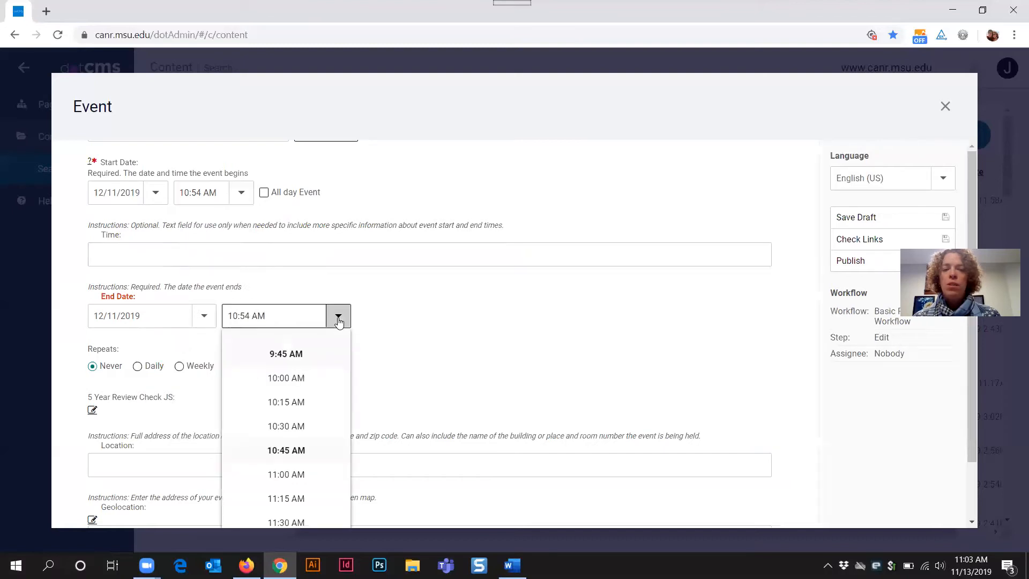
pyautogui.click(375, 315)
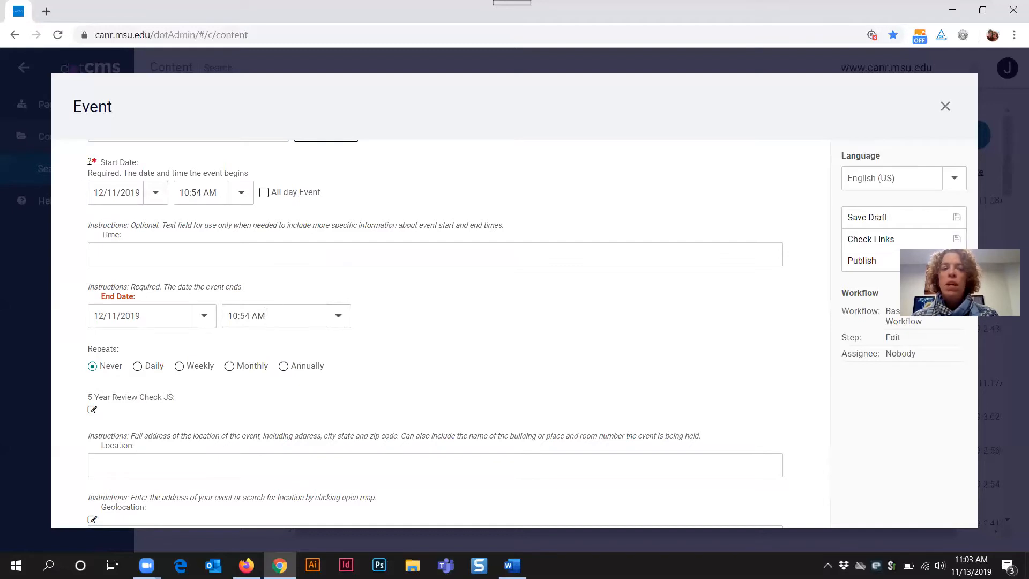
pyautogui.moveTo(226, 316); pyautogui.dragTo(273, 320)
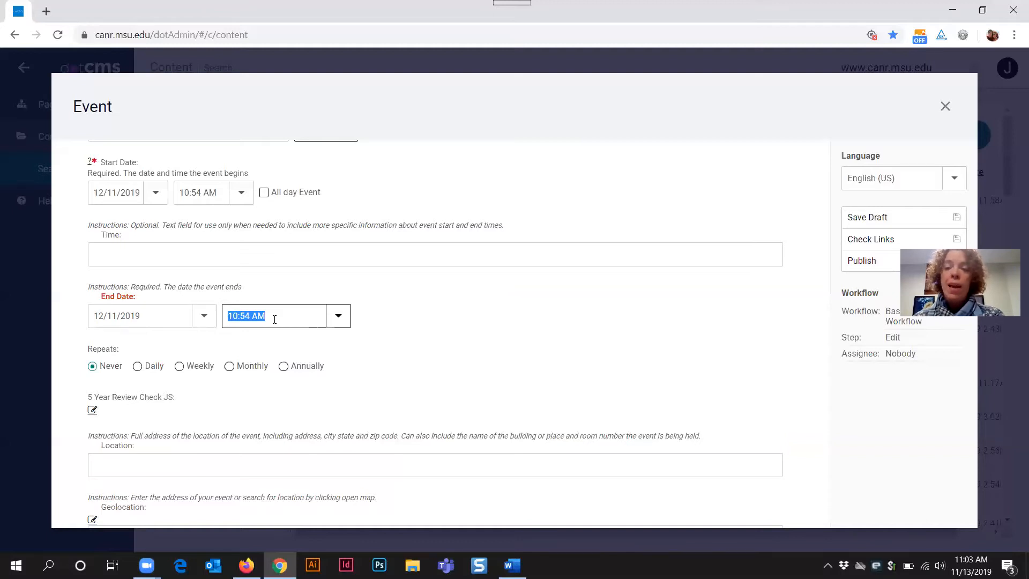
pyautogui.click(145, 264)
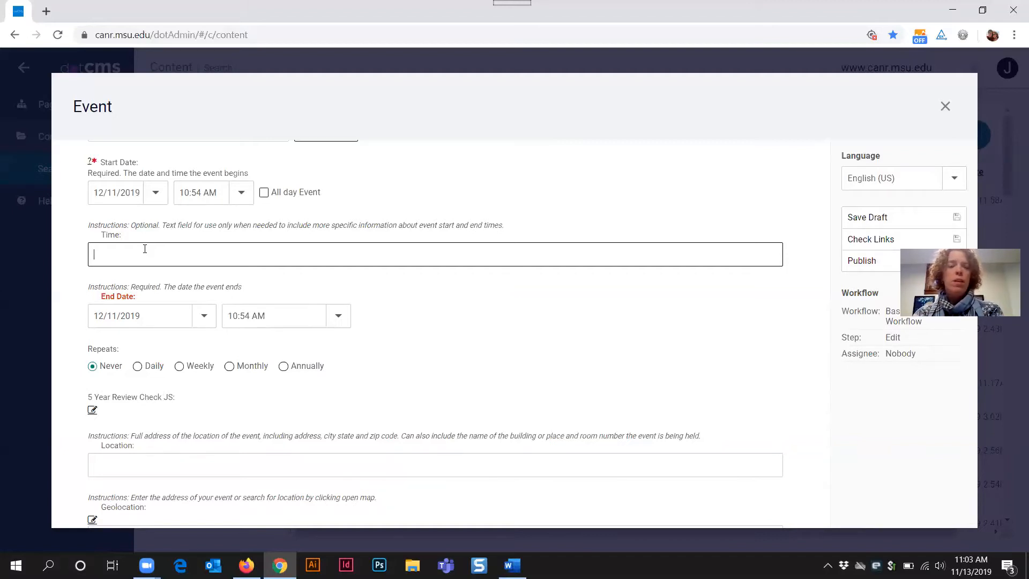
pyautogui.write('8')
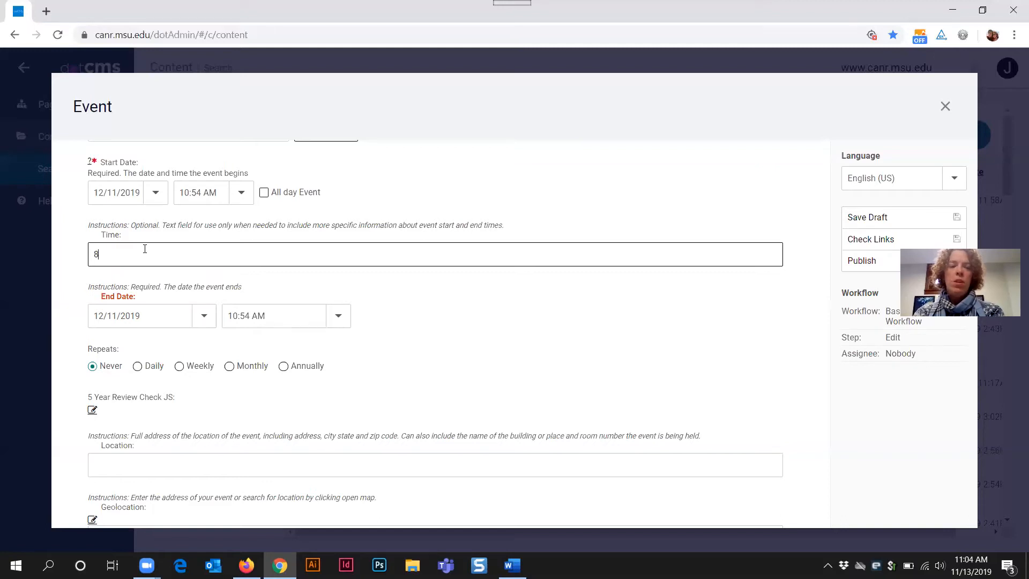
pyautogui.write(':00 a.m.')
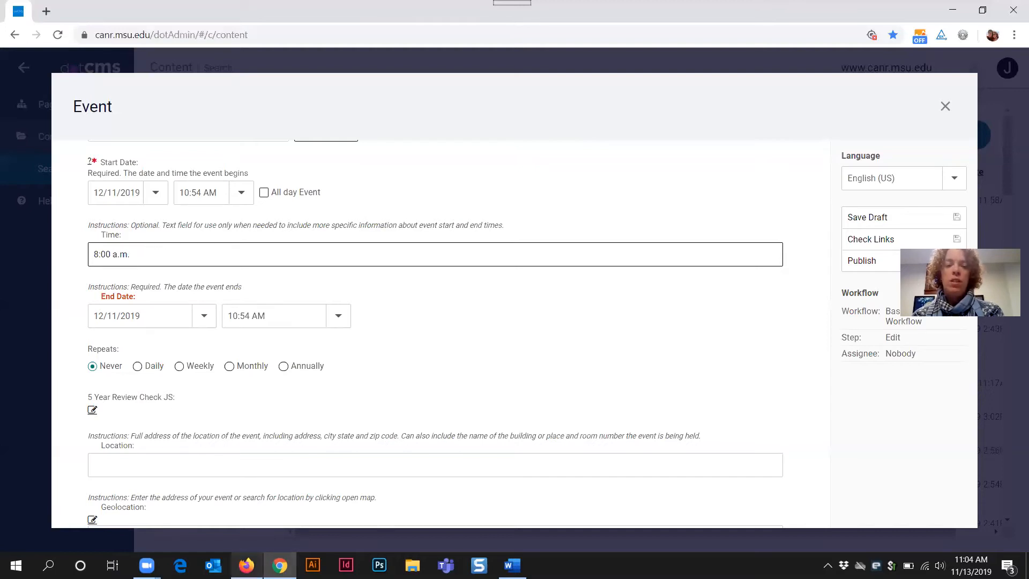
pyautogui.click(246, 564)
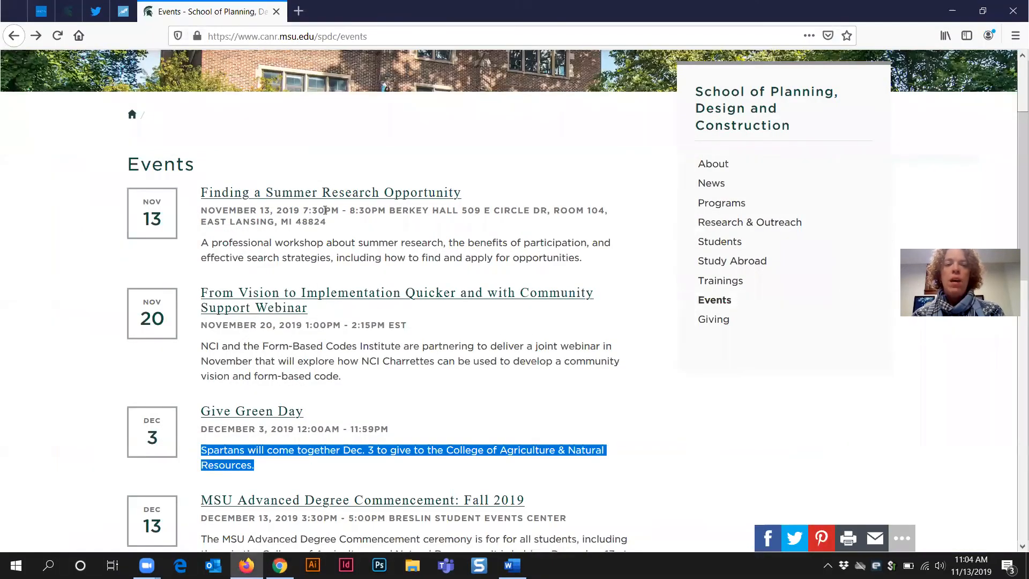
pyautogui.moveTo(303, 210); pyautogui.dragTo(386, 210)
pyautogui.moveTo(303, 210); pyautogui.dragTo(338, 210)
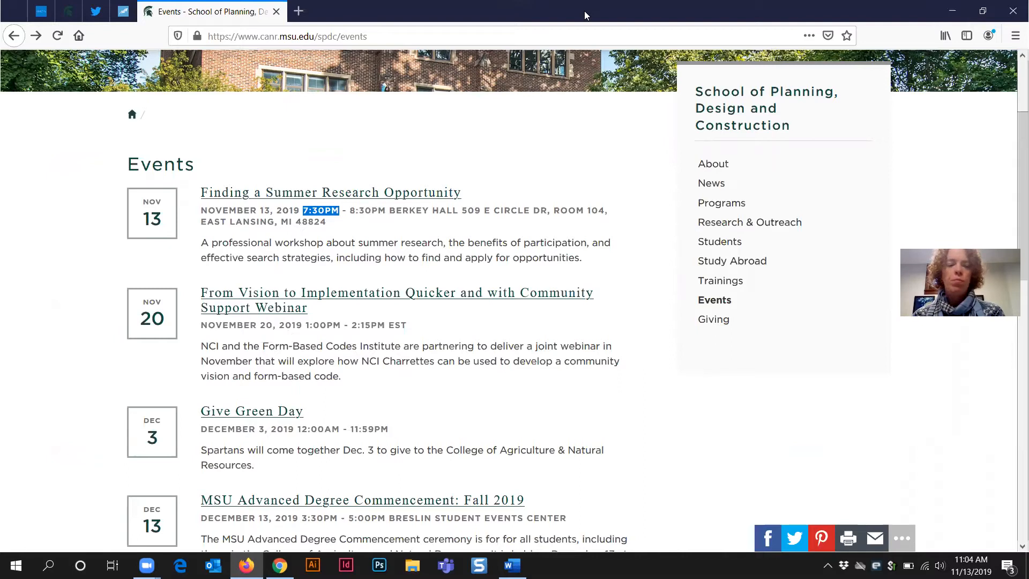
pyautogui.click(279, 565)
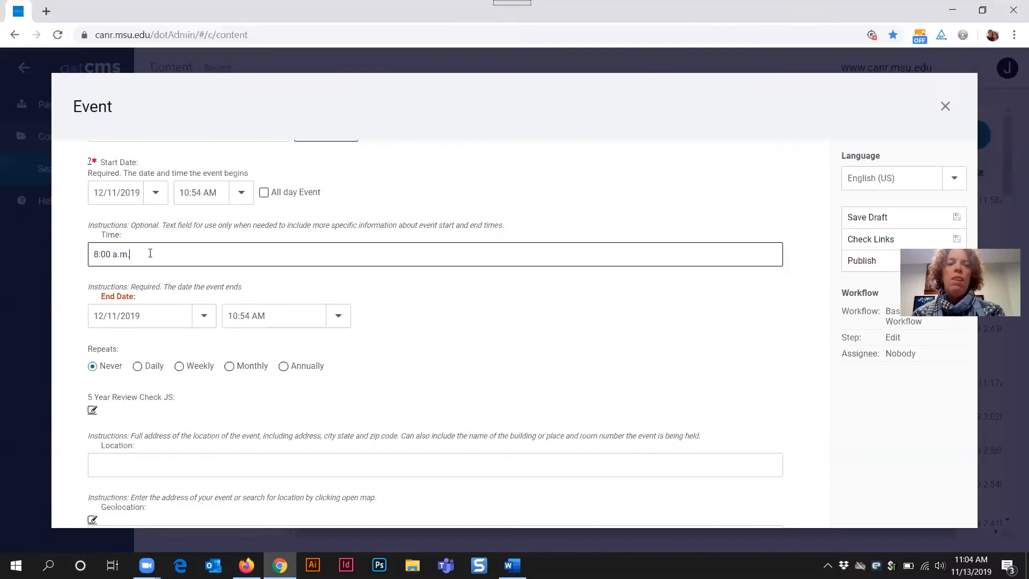
# Step: Replace the Time text '8:00 a.m.' with 'Registration starts at 7:30 a.m.'
pyautogui.moveTo(132, 255); pyautogui.dragTo(73, 256)
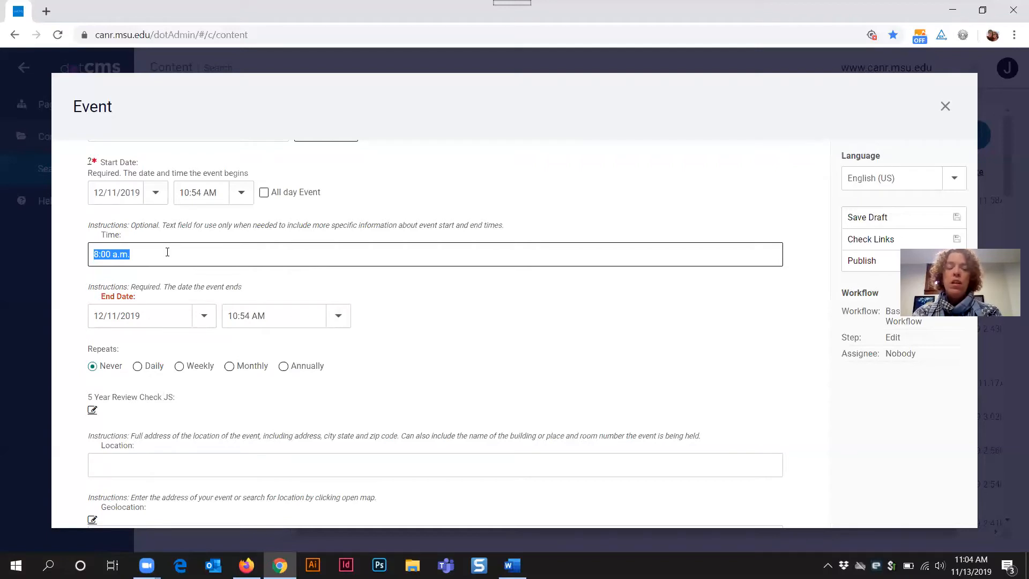
pyautogui.write('Reg')
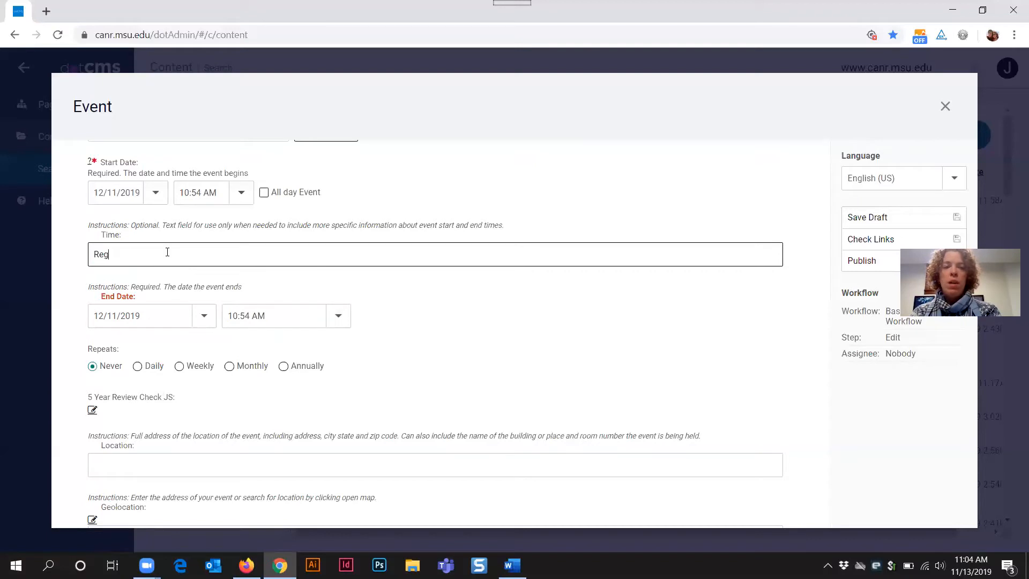
pyautogui.write('istration starts')
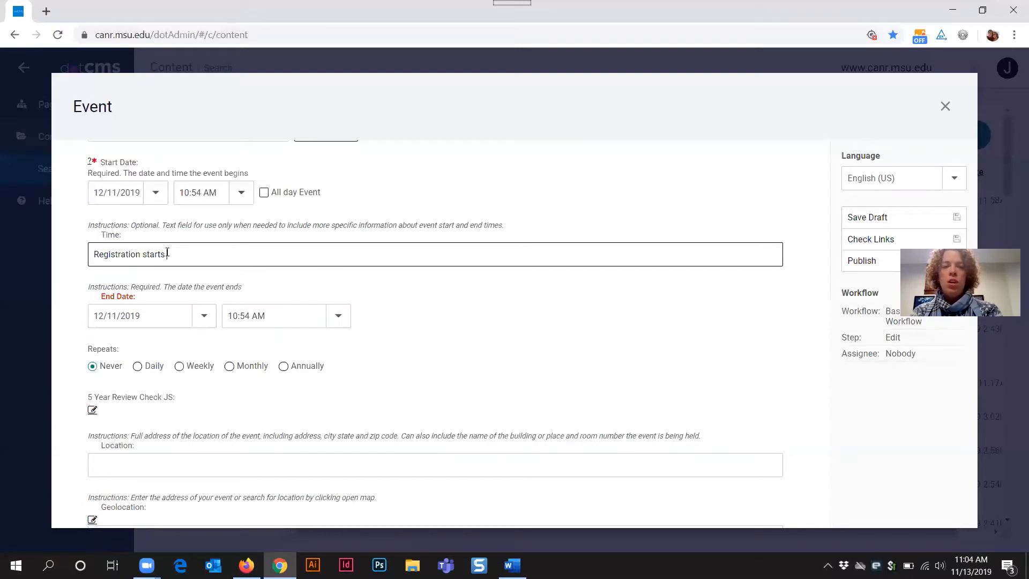
pyautogui.write(' at 7:')
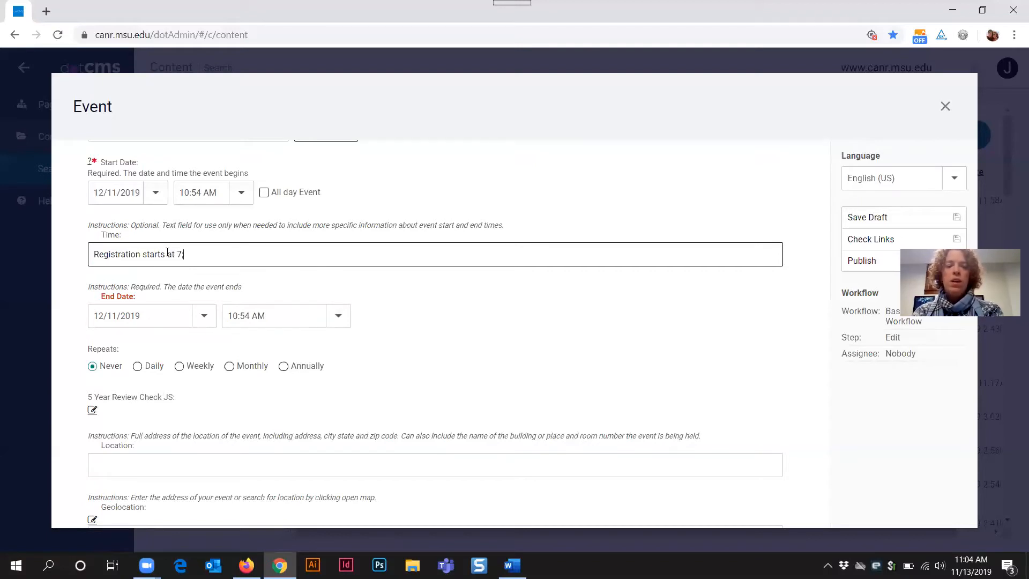
pyautogui.write(':30 a.m.')
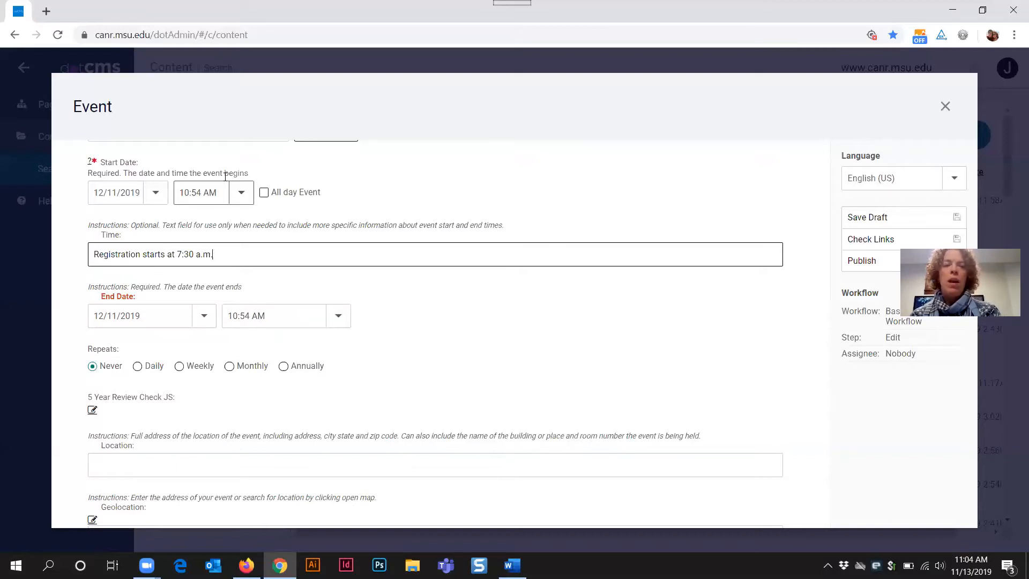
# Step: Set the event's start time to 8:30 AM
pyautogui.click(242, 192)
pyautogui.scroll(3, 223, 259)
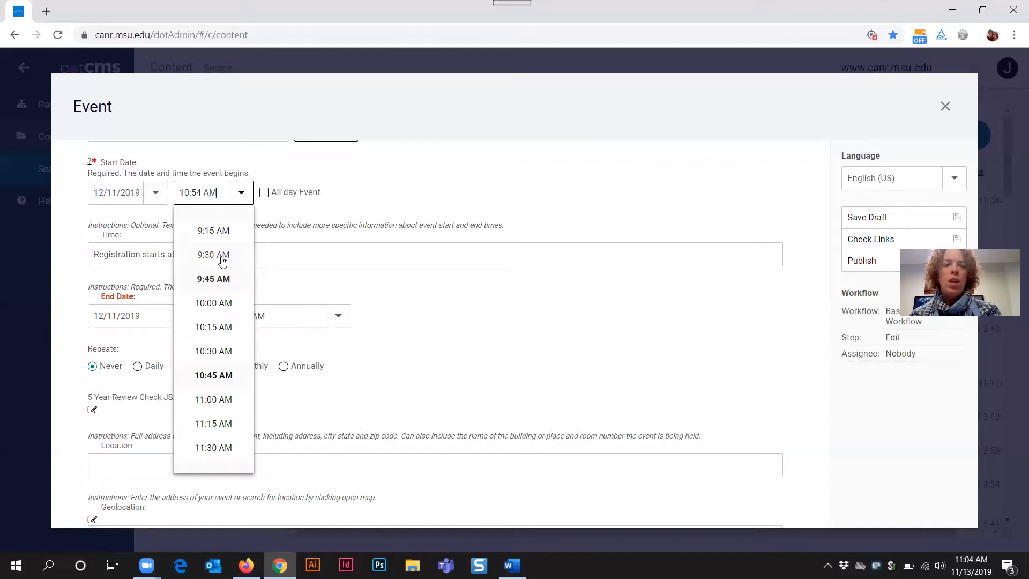
pyautogui.scroll(2, 217, 265)
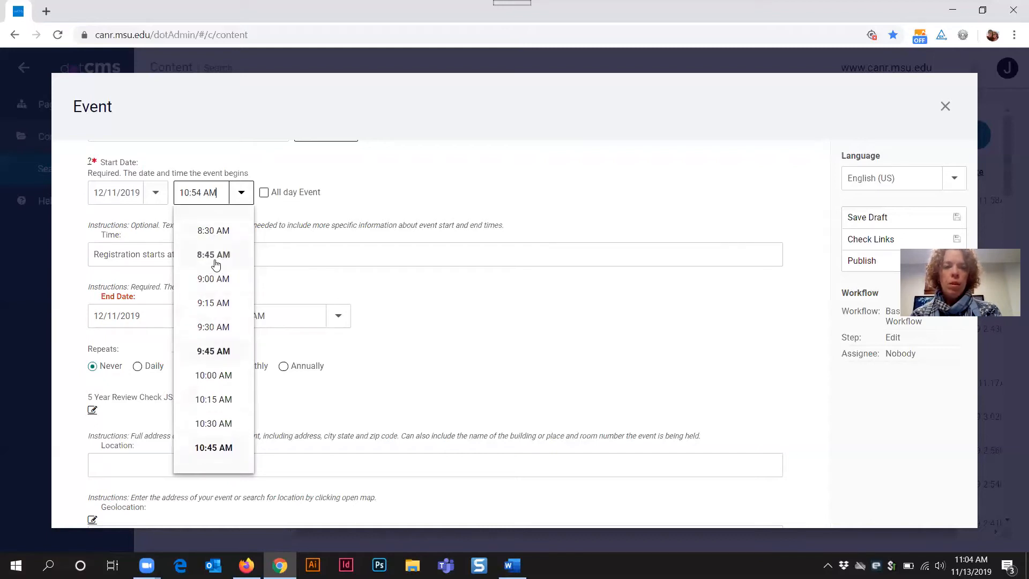
pyautogui.click(217, 263)
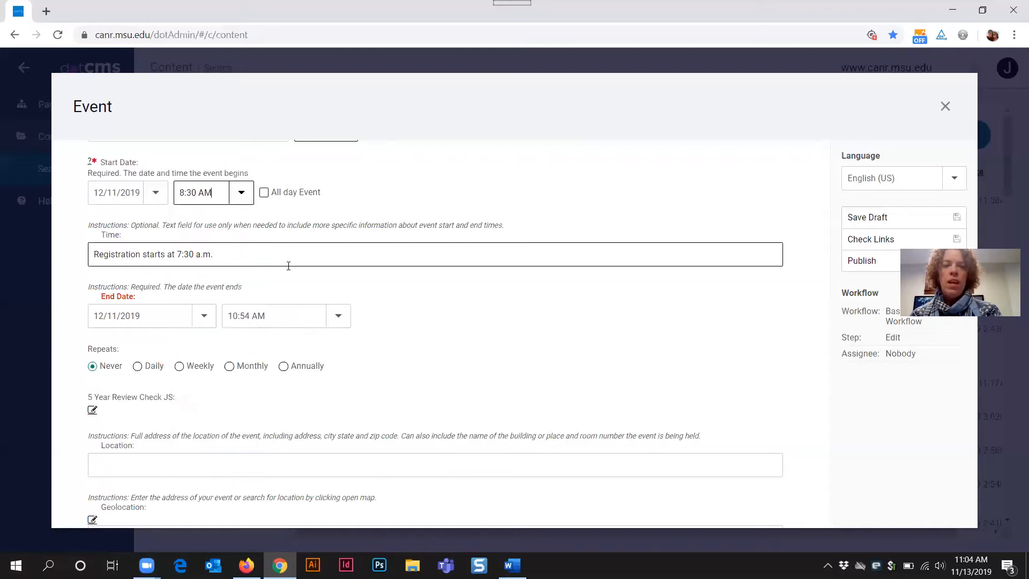
# Step: Set the event's end time on 12/11/2019 to 4:00 PM
pyautogui.click(338, 316)
pyautogui.scroll(-3, 308, 408)
pyautogui.scroll(-4, 308, 409)
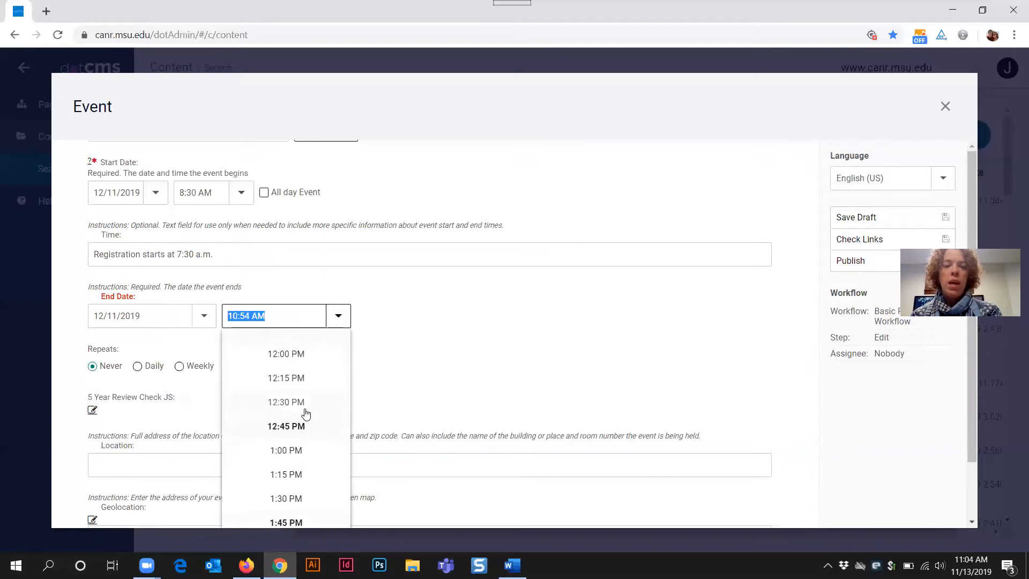
pyautogui.scroll(-5, 300, 475)
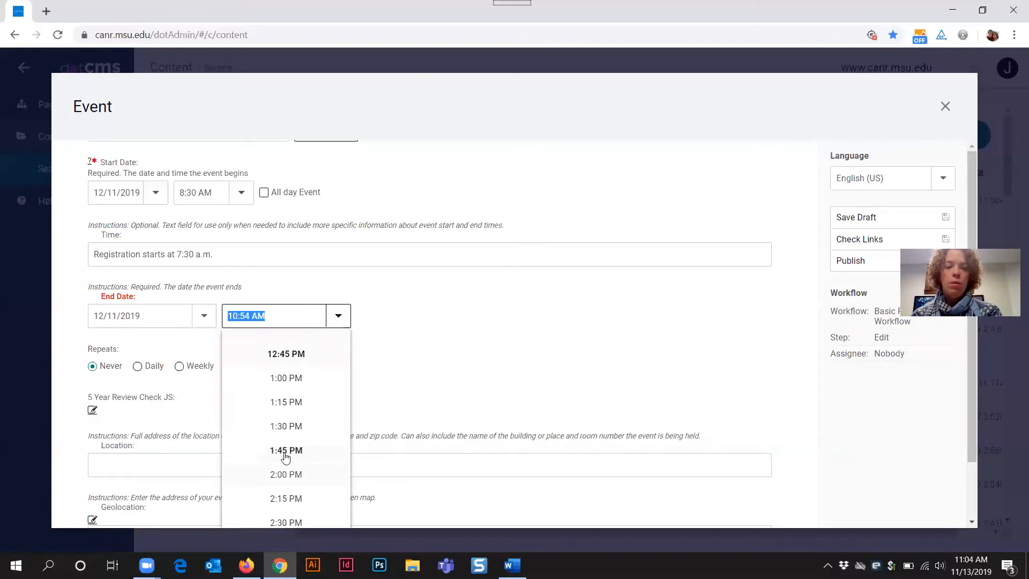
pyautogui.click(287, 499)
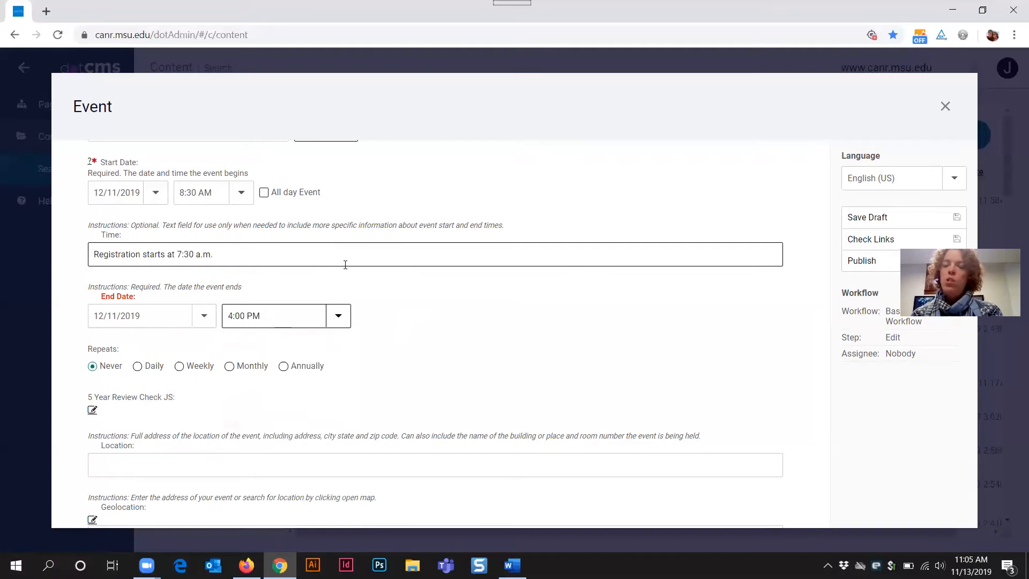
# Step: Point out the optional Time field and its registration note
pyautogui.doubleClick(123, 234)
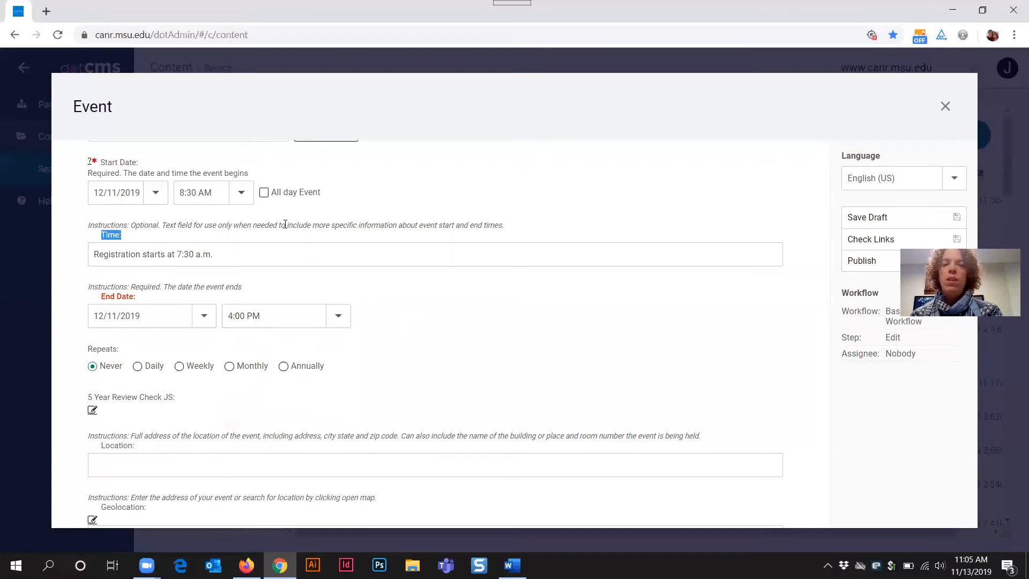
pyautogui.click(241, 194)
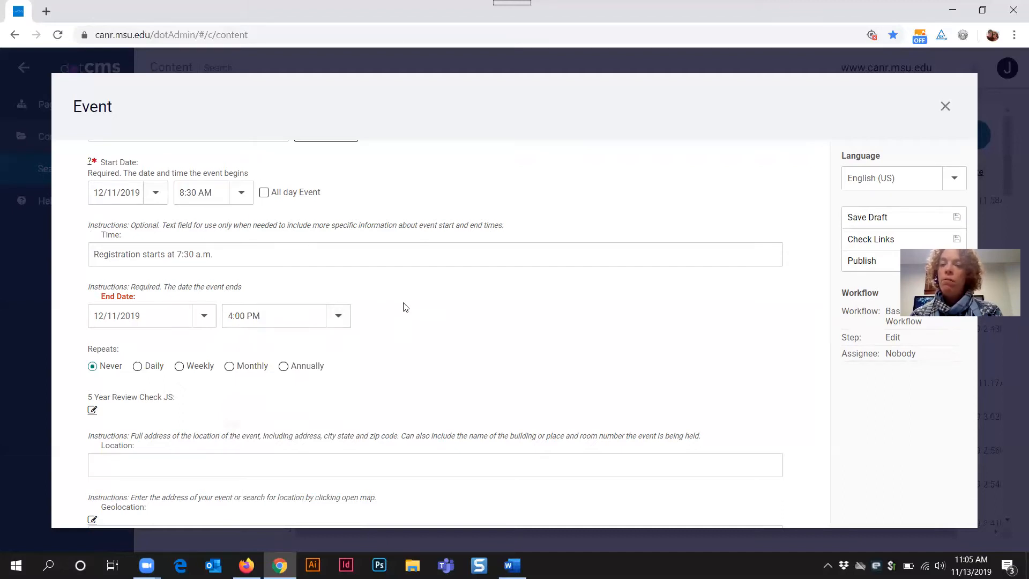
pyautogui.tripleClick(184, 258)
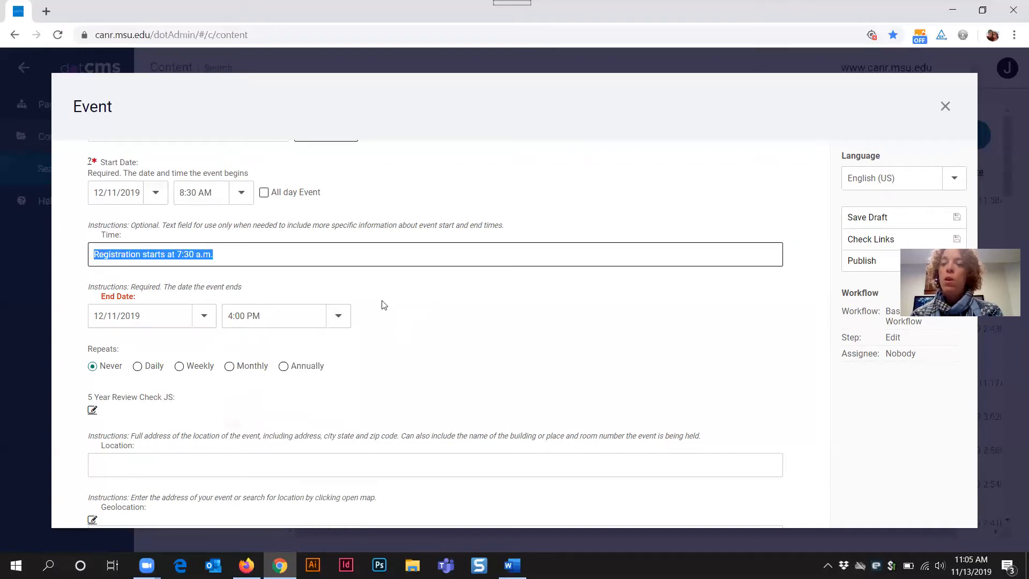
pyautogui.click(373, 310)
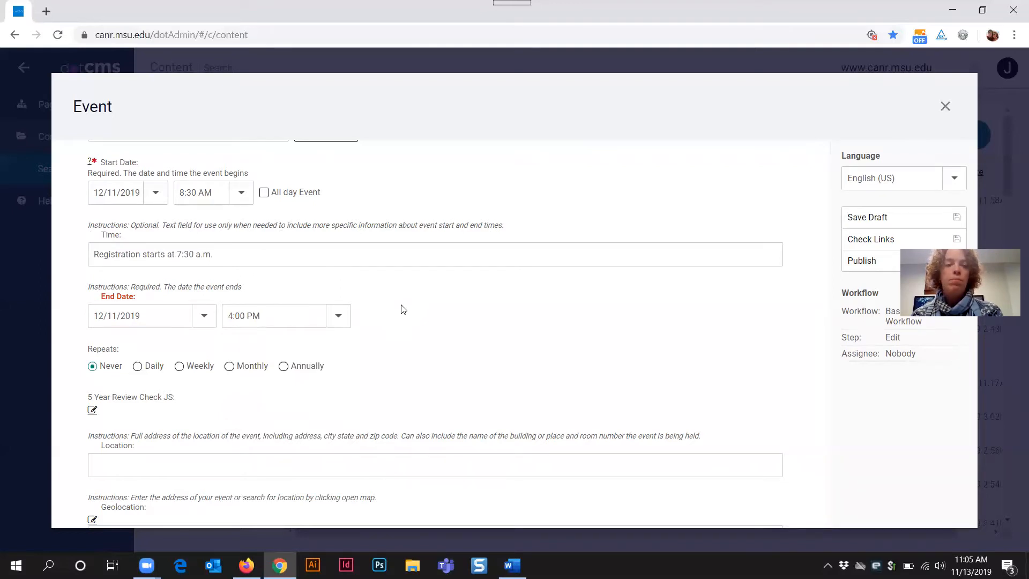
pyautogui.scroll(-3, 403, 310)
pyautogui.moveTo(84, 215); pyautogui.dragTo(122, 215)
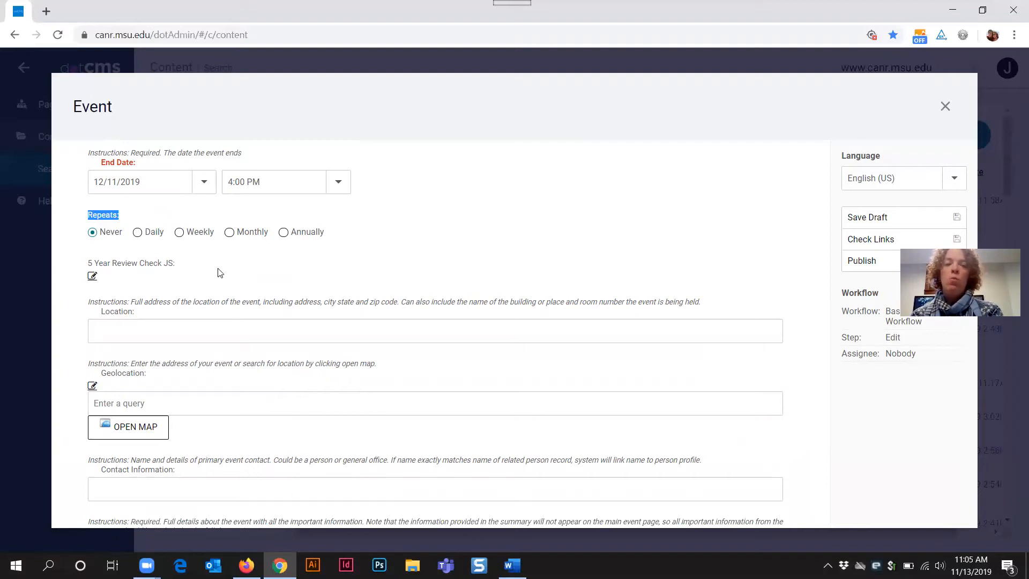
pyautogui.scroll(-2, 288, 248)
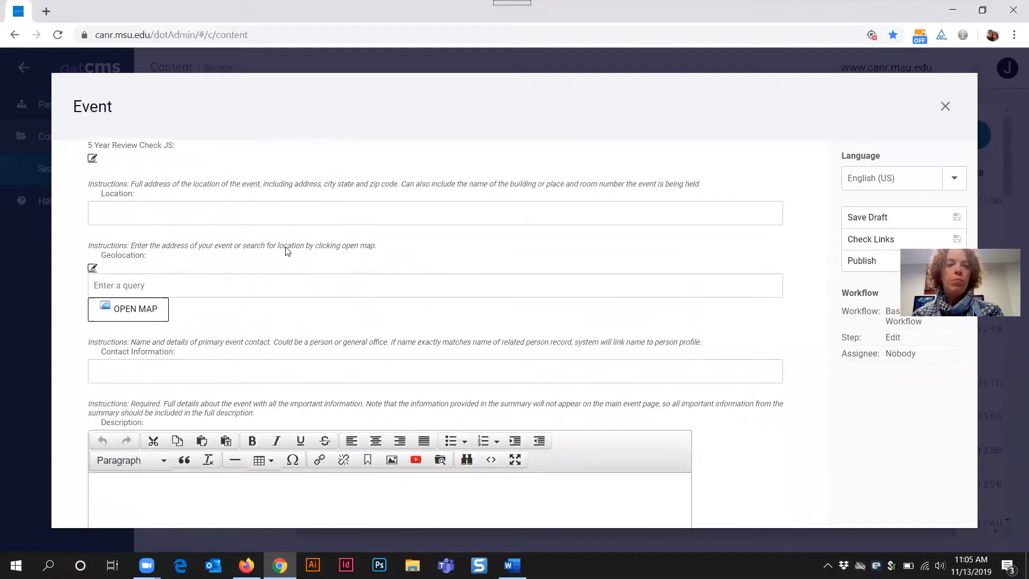
# Step: Highlight the Location and Geolocation fields, then bring up the SPDC events listing in Firefox
pyautogui.click(103, 178)
pyautogui.moveTo(101, 177); pyautogui.dragTo(162, 200)
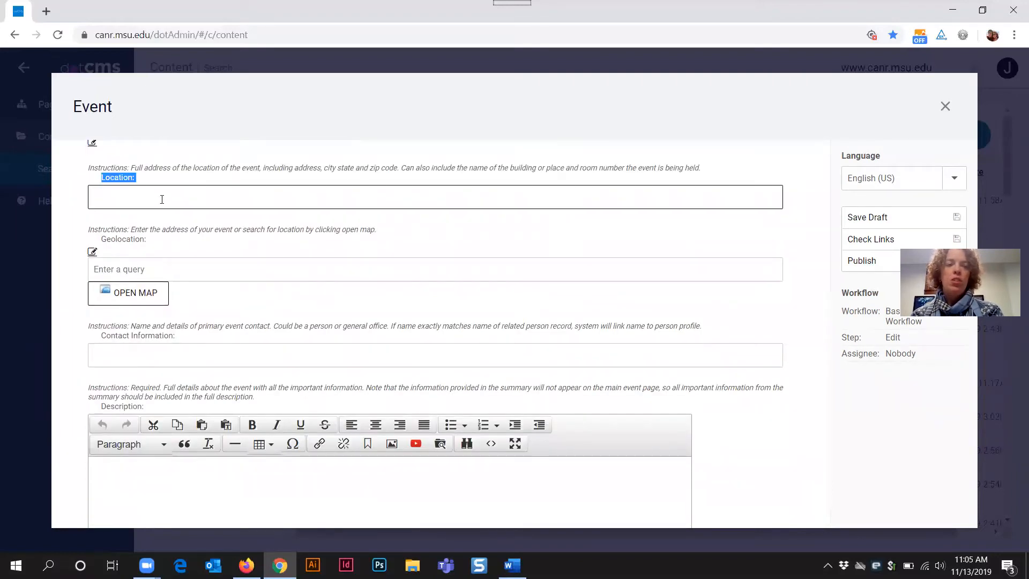
pyautogui.keyDown('shift'); pyautogui.click(145, 239); pyautogui.keyUp('shift')
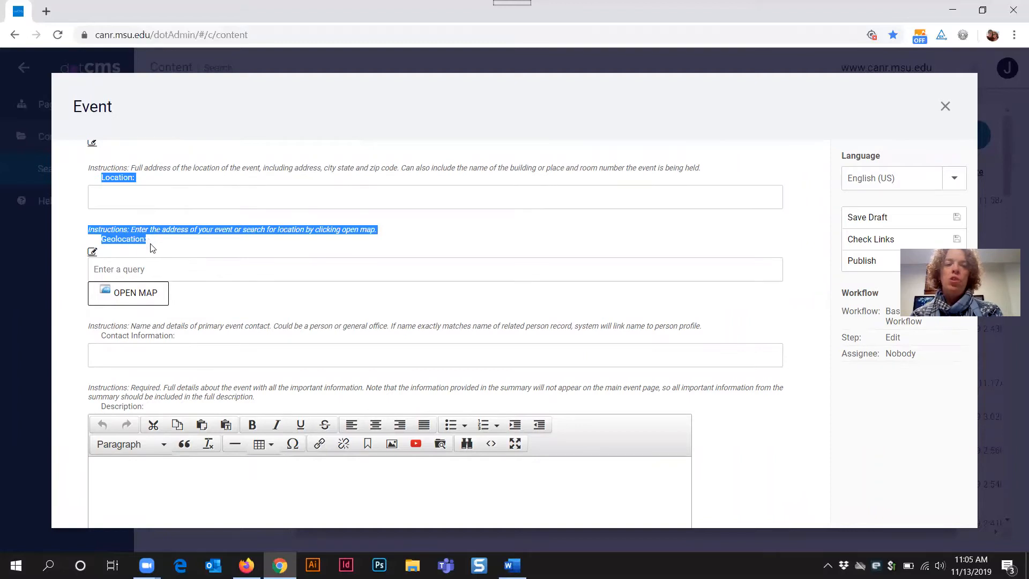
pyautogui.click(141, 271)
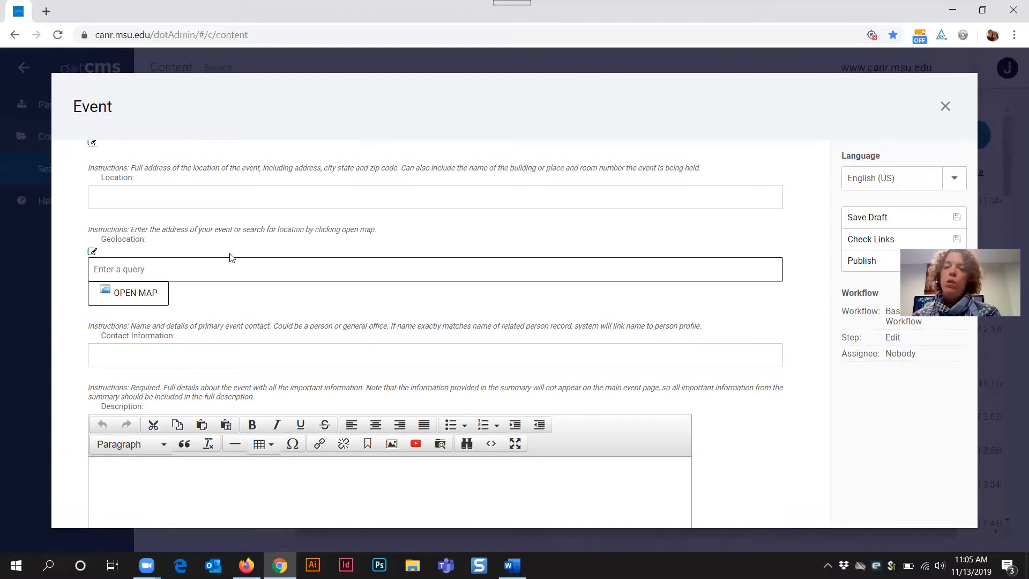
pyautogui.click(247, 565)
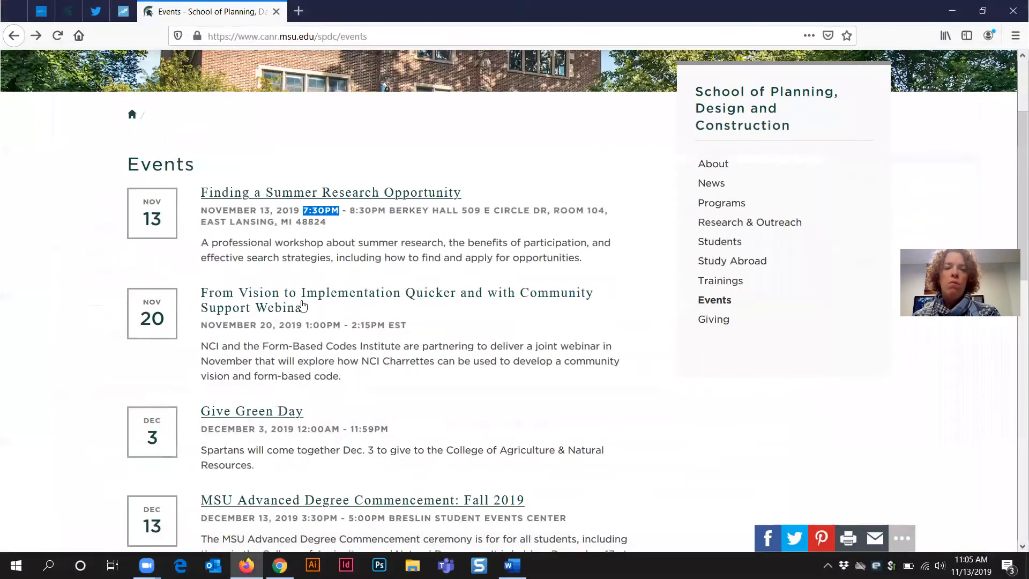
# Step: View the Finding a Summer Research Opportunity event and its directions map, then return to dotCMS
pyautogui.click(279, 200)
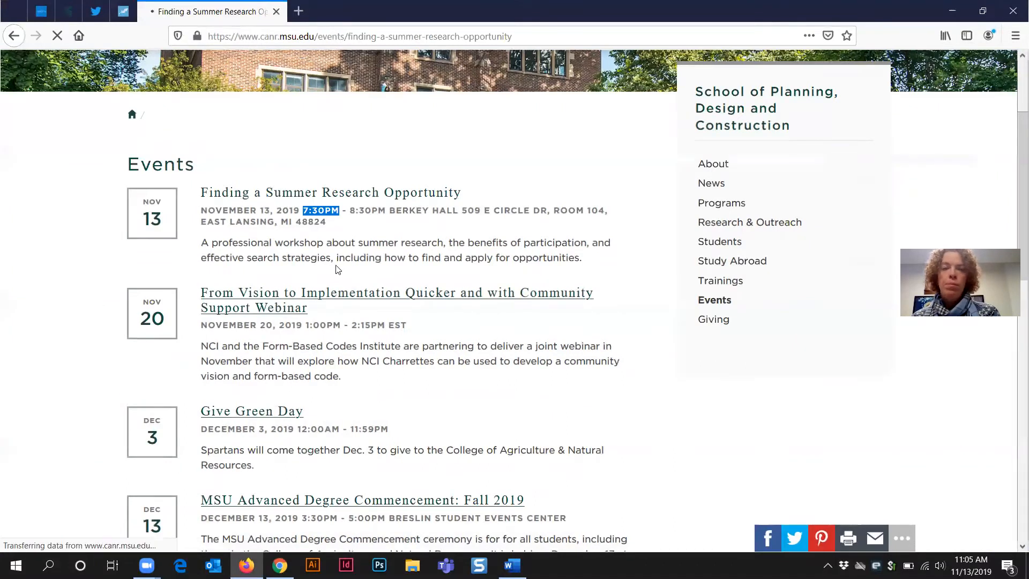
pyautogui.scroll(-3, 162, 335)
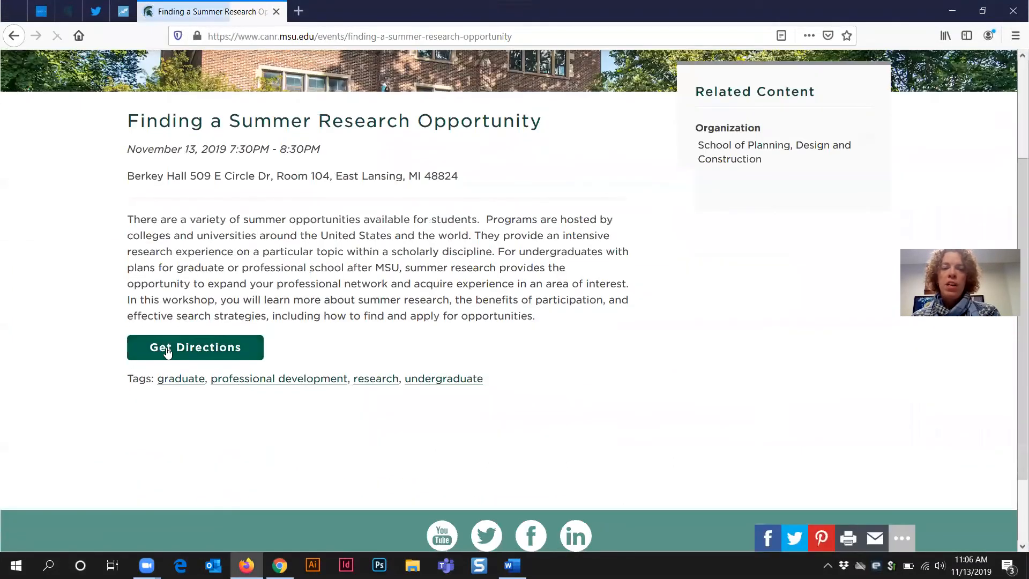
pyautogui.click(167, 352)
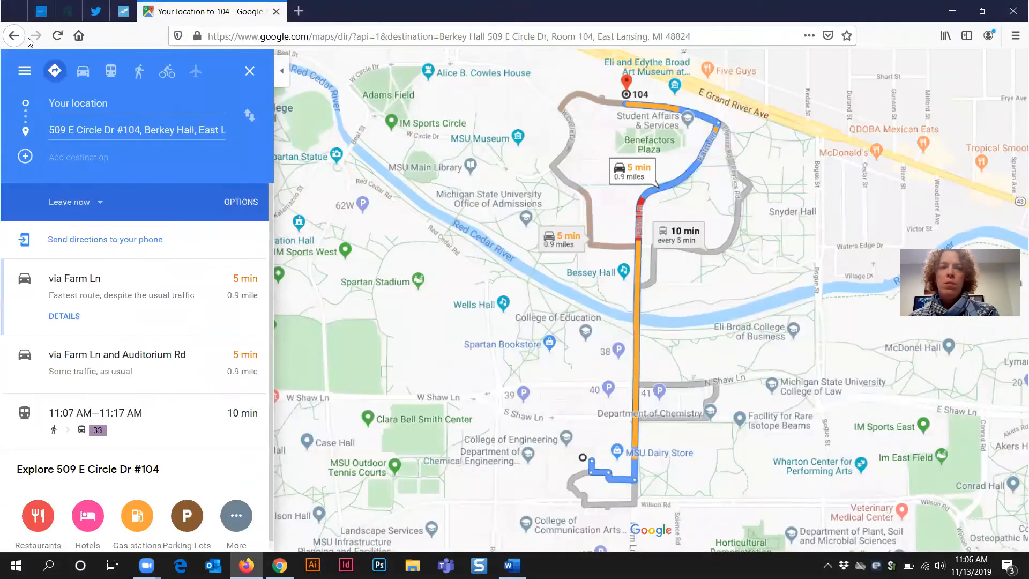
pyautogui.click(13, 35)
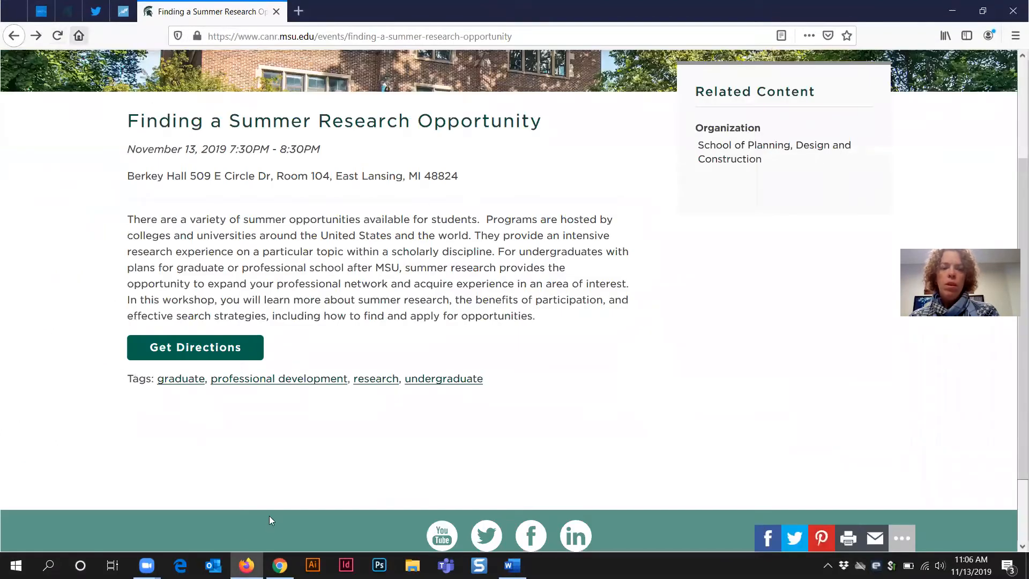
pyautogui.click(247, 565)
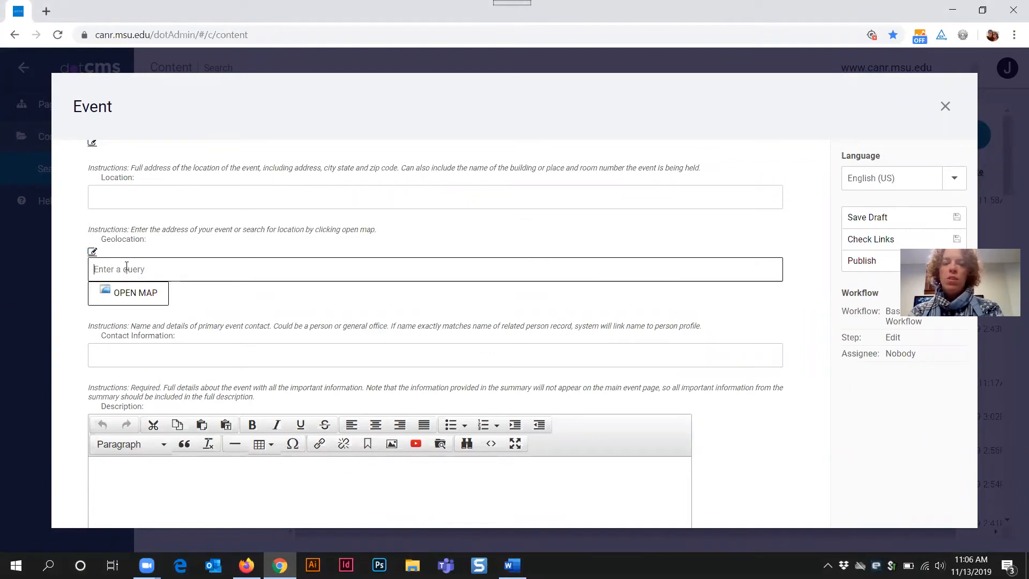
# Step: Set Geolocation to the 552 West Circle Drive suggestion in East Lansing
pyautogui.write('55')
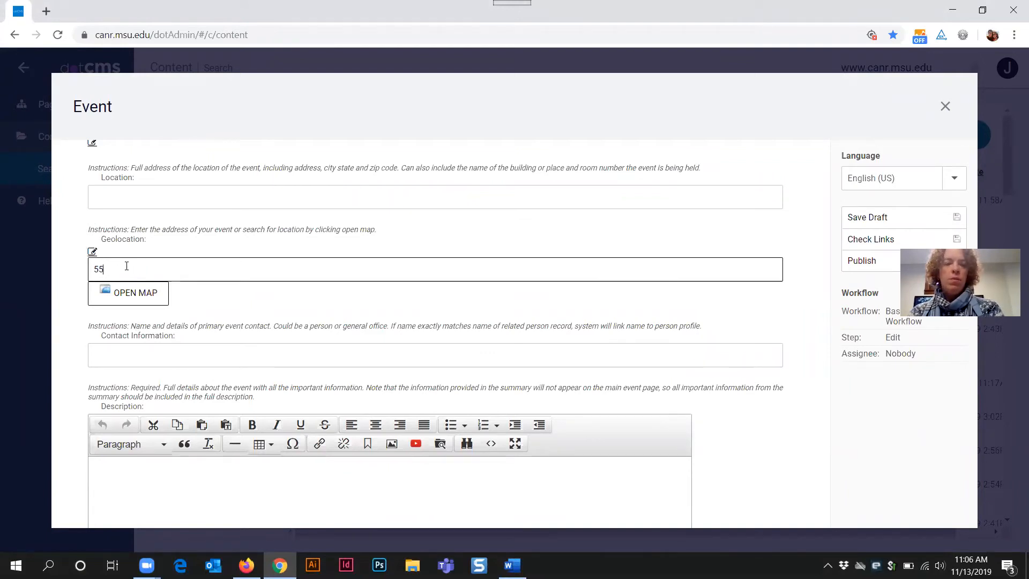
pyautogui.write('2 wes')
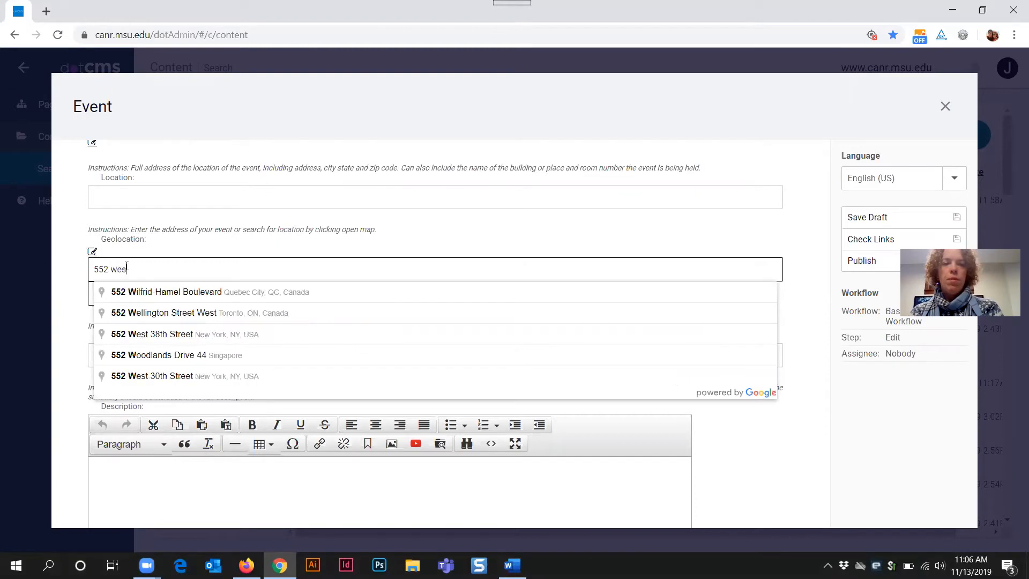
pyautogui.write('t circle')
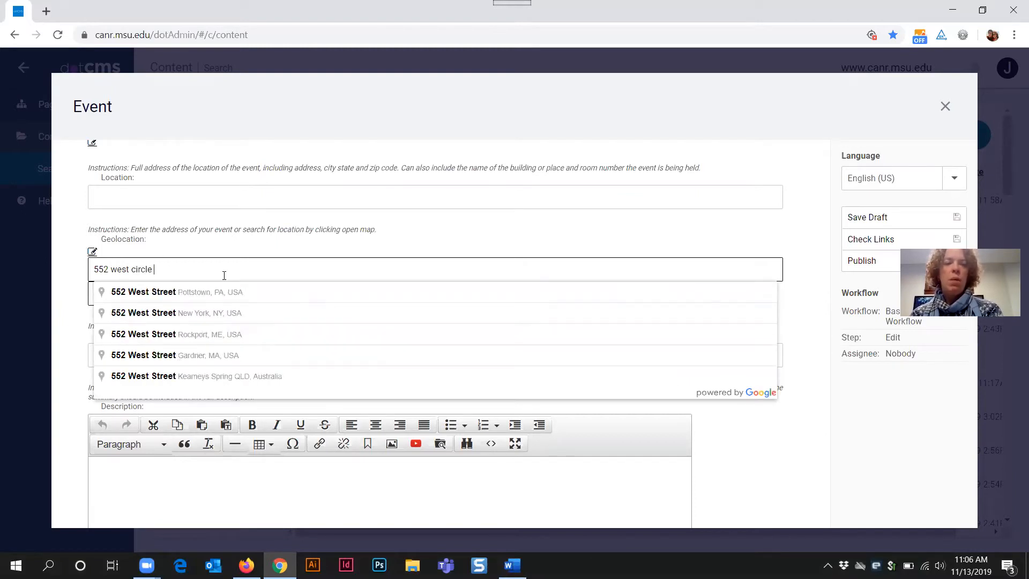
pyautogui.write(' drive')
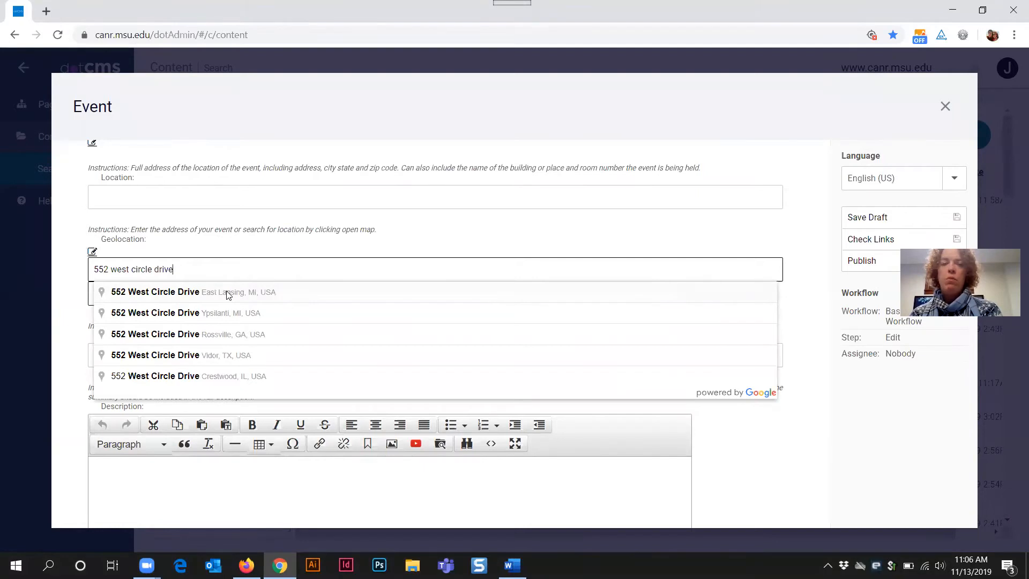
pyautogui.click(173, 297)
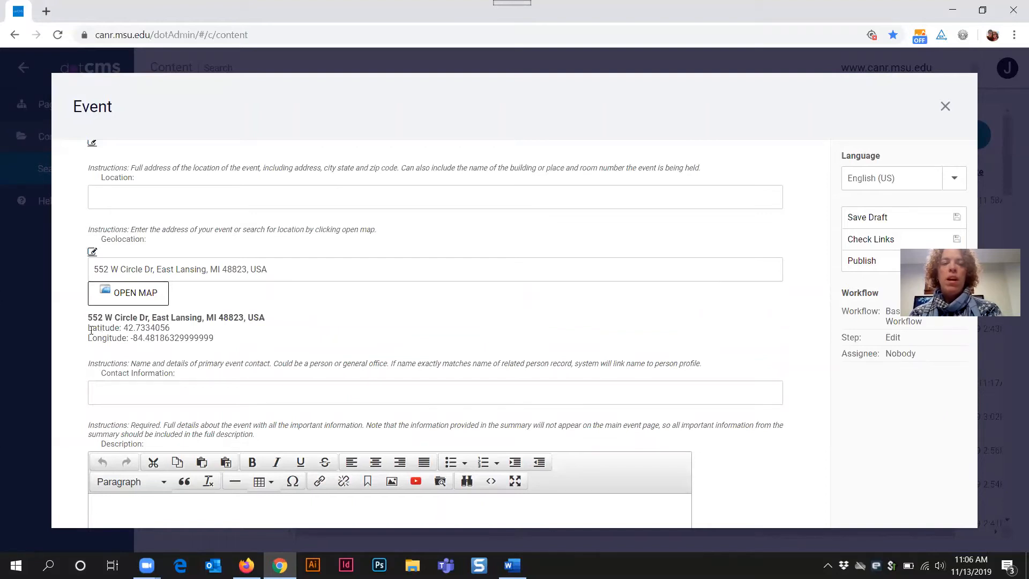
pyautogui.moveTo(88, 327); pyautogui.dragTo(225, 338)
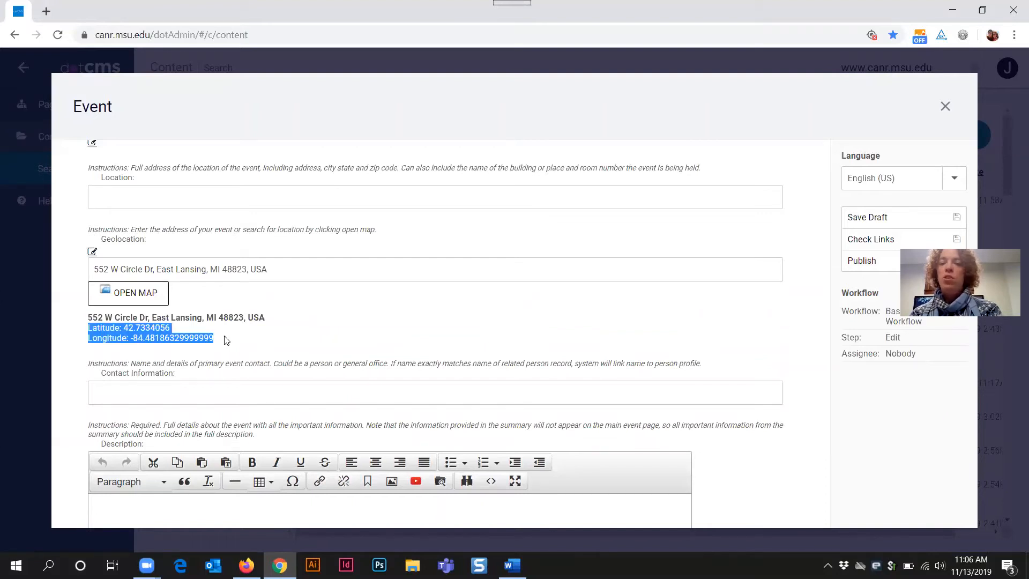
pyautogui.click(225, 339)
# Step: Copy the geolocation address into the empty Location field
pyautogui.click(95, 269)
pyautogui.moveTo(154, 269); pyautogui.dragTo(246, 271)
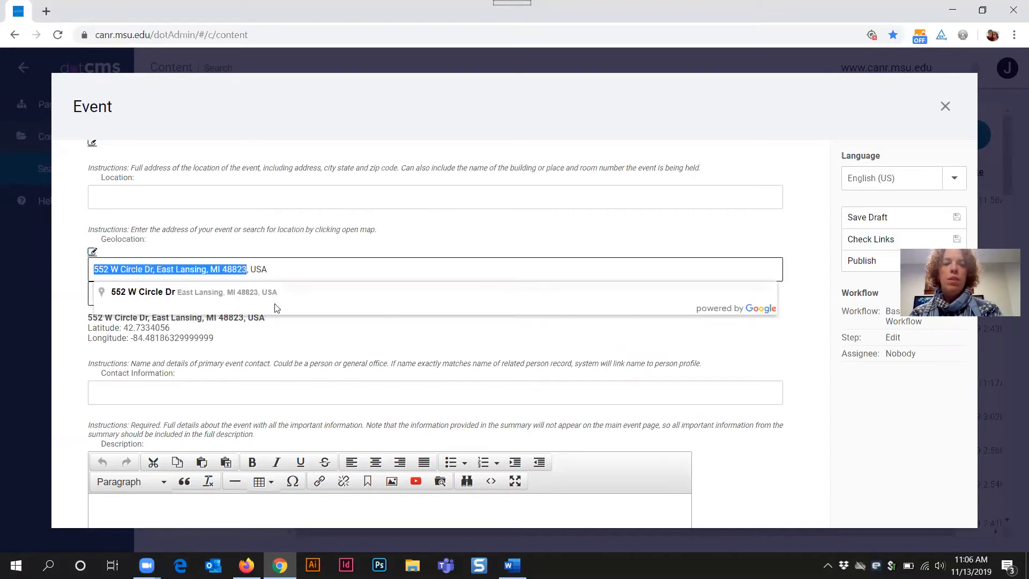
pyautogui.hotkey('ctrl', 'c')
pyautogui.click(124, 196)
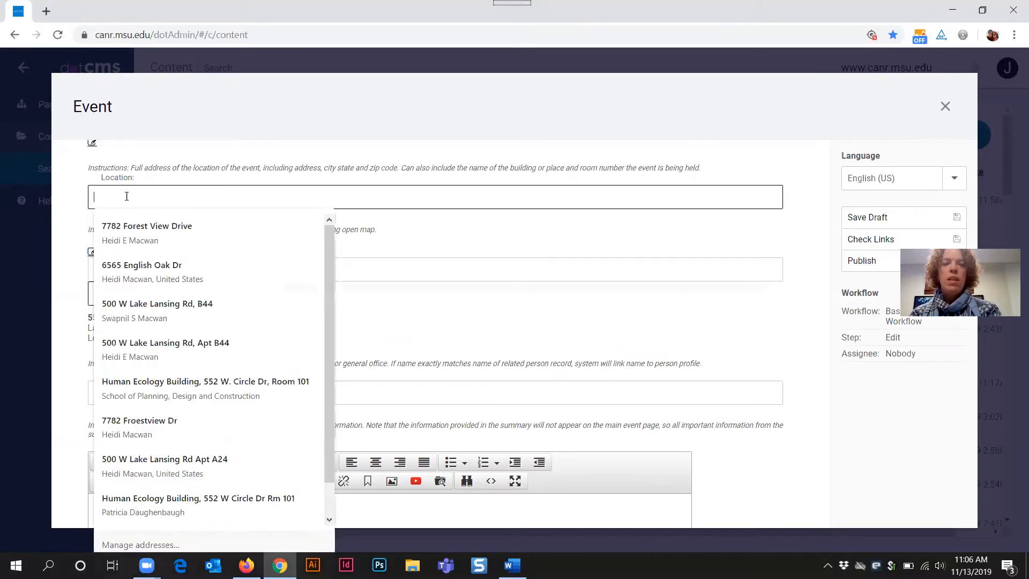
pyautogui.hotkey('ctrl', 'v')
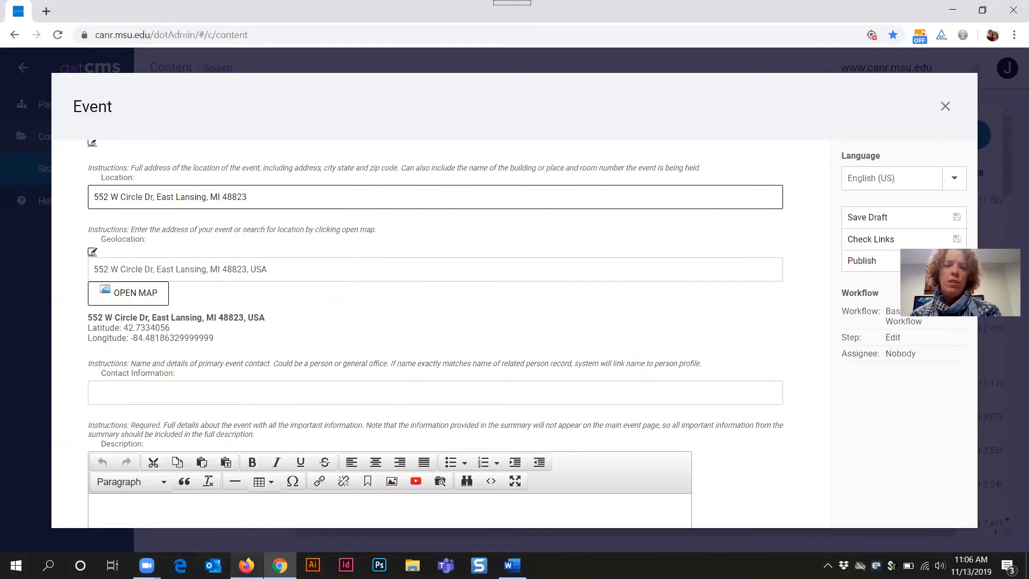
# Step: Check the sample event's address format, then prefix Location with 'Human Ecology,'
pyautogui.click(246, 564)
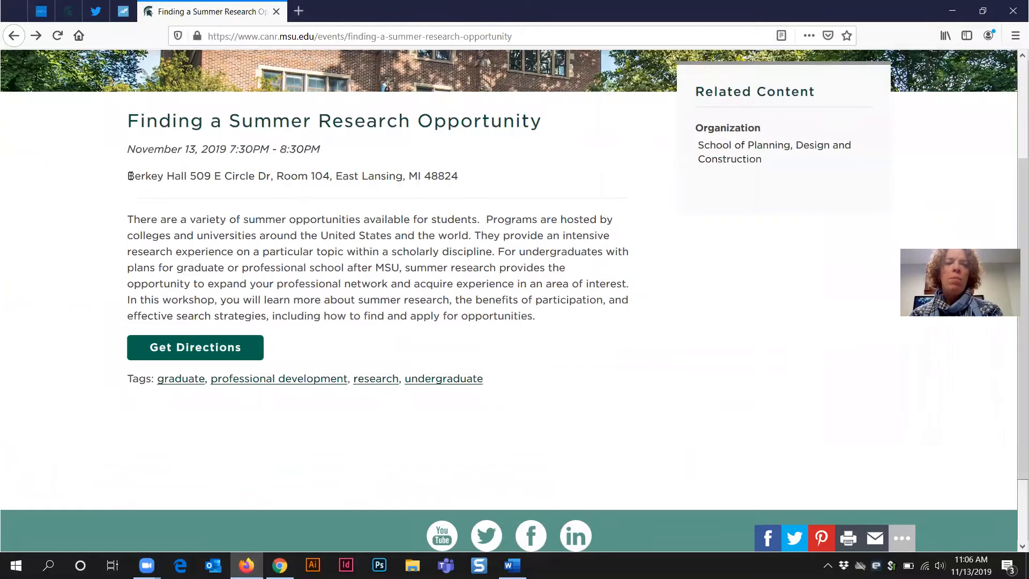
pyautogui.moveTo(128, 176); pyautogui.dragTo(471, 183)
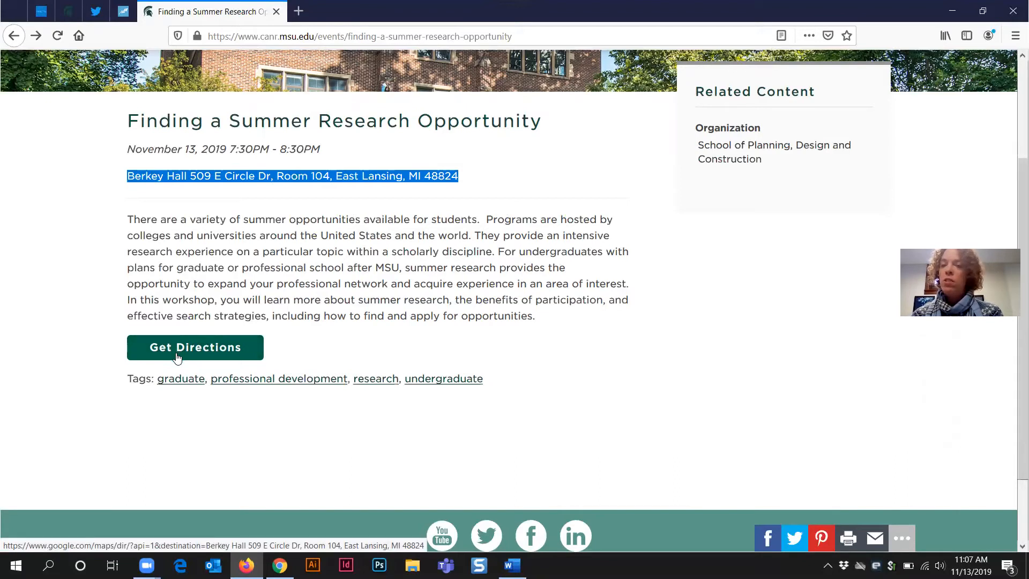
pyautogui.click(952, 11)
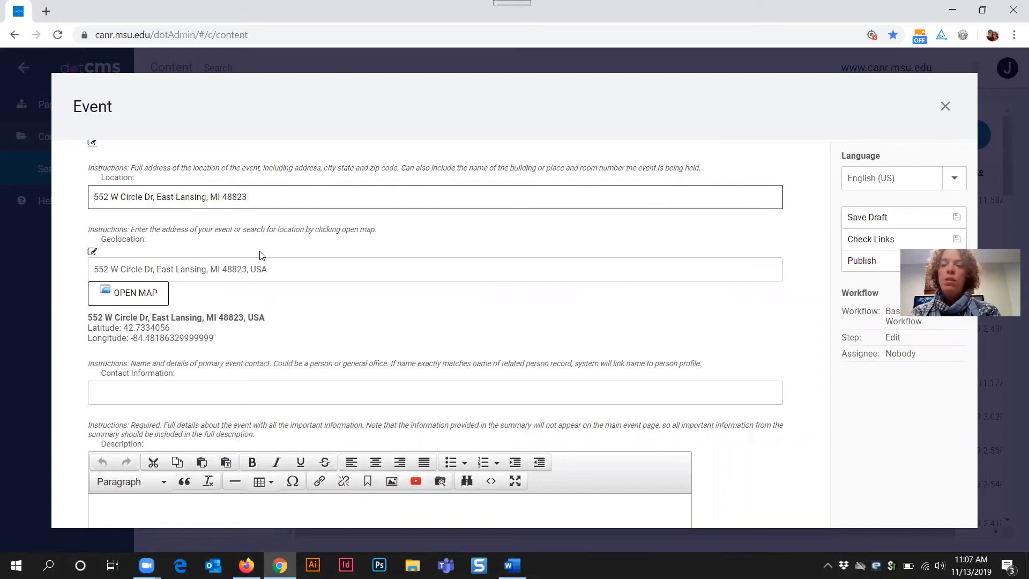
pyautogui.write('Human Ecology,')
# Step: Change the Location's building name from 'Human Ecology Building' to 'Marriott Hotel'
pyautogui.press('BackSpace')
pyautogui.press('BackSpace')
pyautogui.write('Building,')
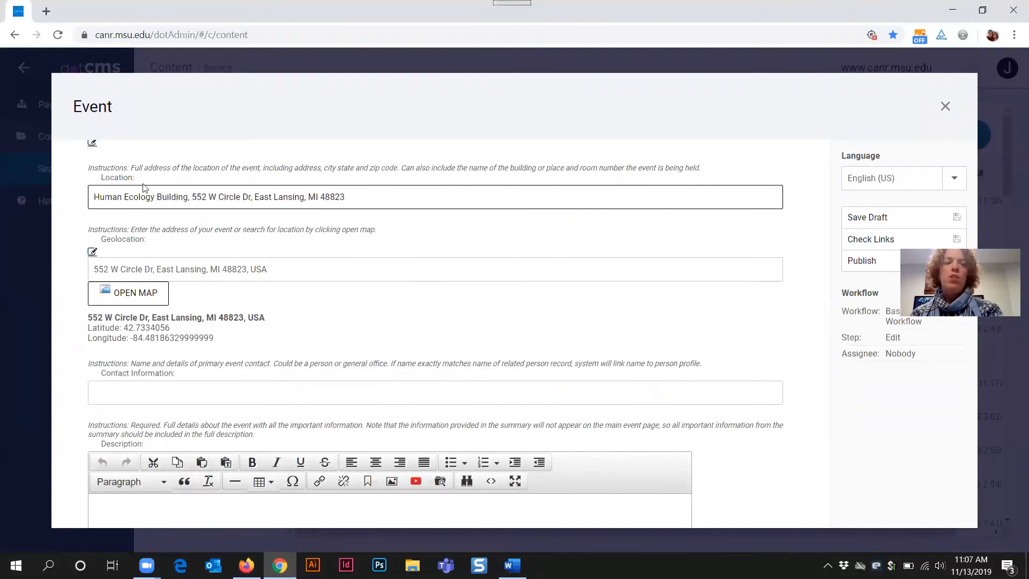
pyautogui.moveTo(94, 196); pyautogui.dragTo(187, 198)
pyautogui.write('Marriott Ho')
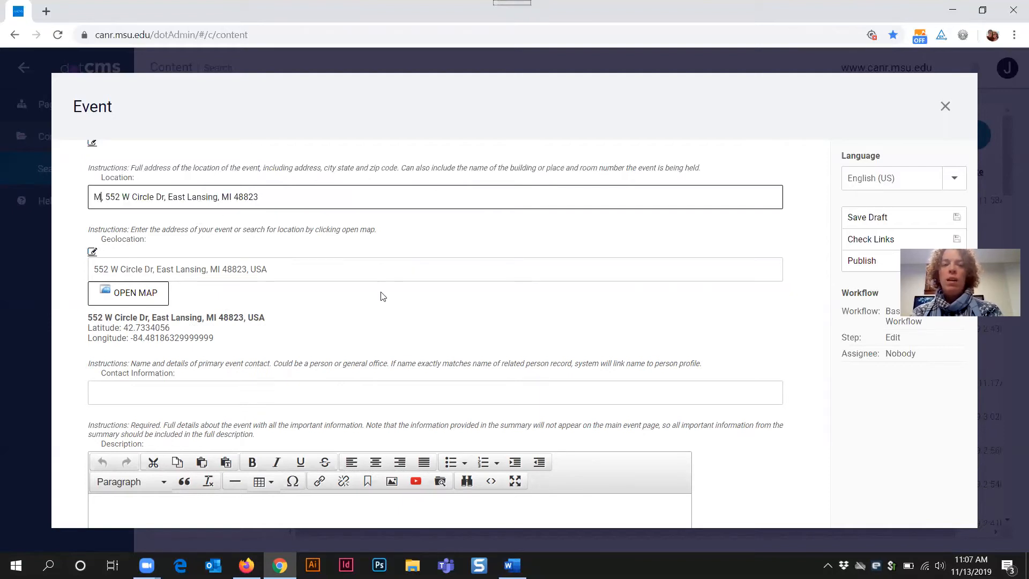
pyautogui.write('tel')
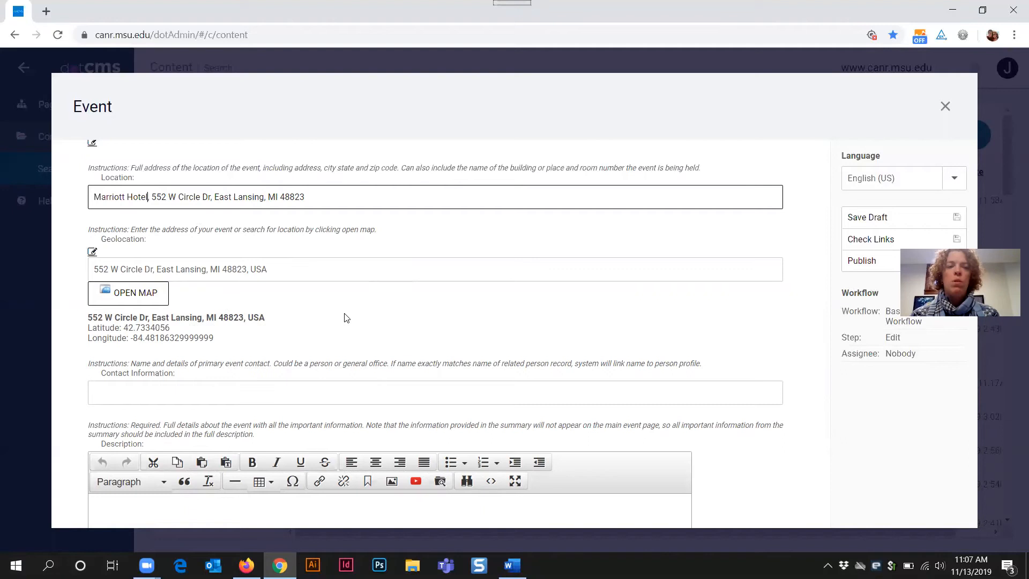
pyautogui.scroll(-3, 360, 302)
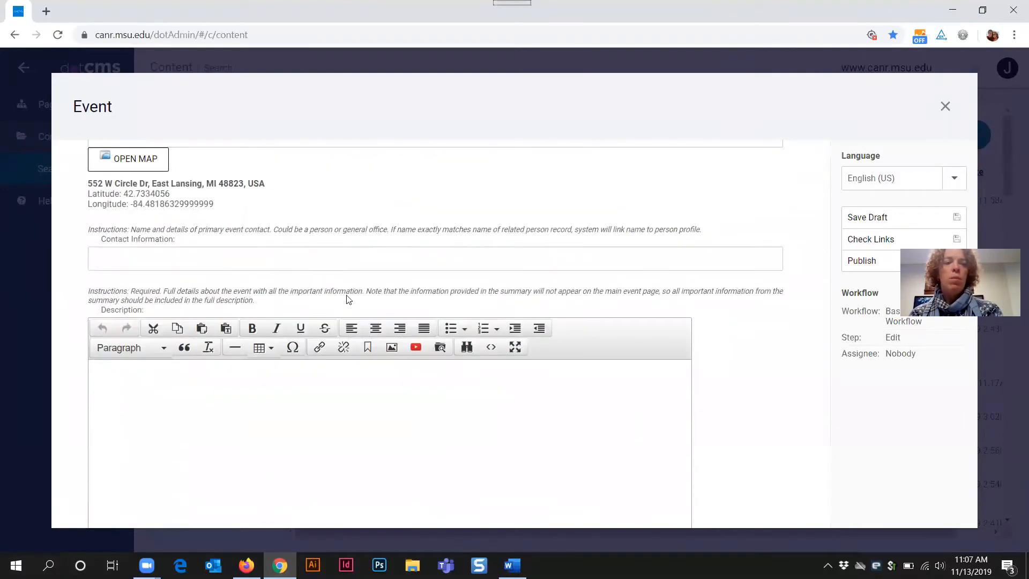
# Step: Enter the office e-mail address and phone number in Contact Information, then select it
pyautogui.click(145, 258)
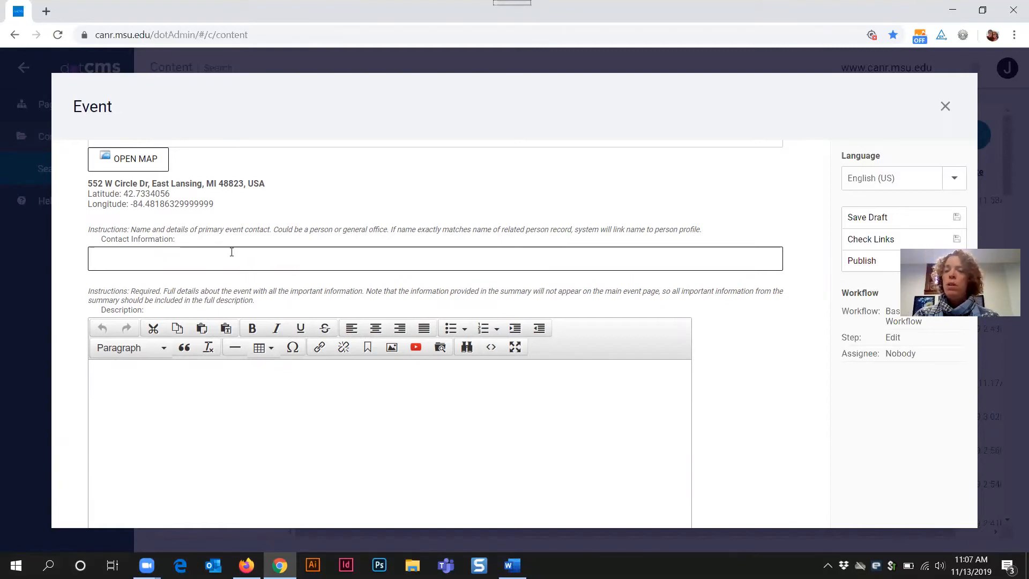
pyautogui.click(231, 251)
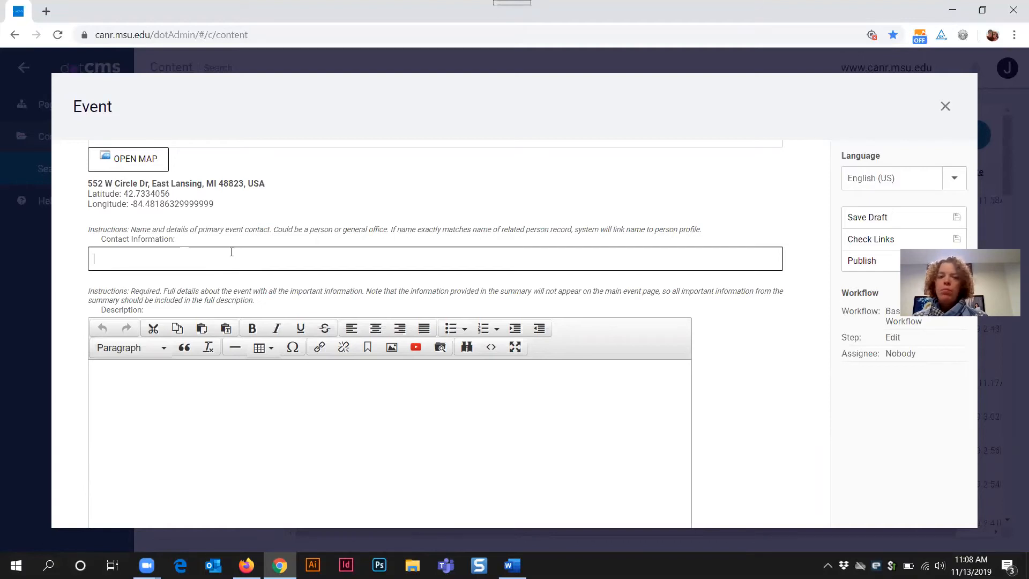
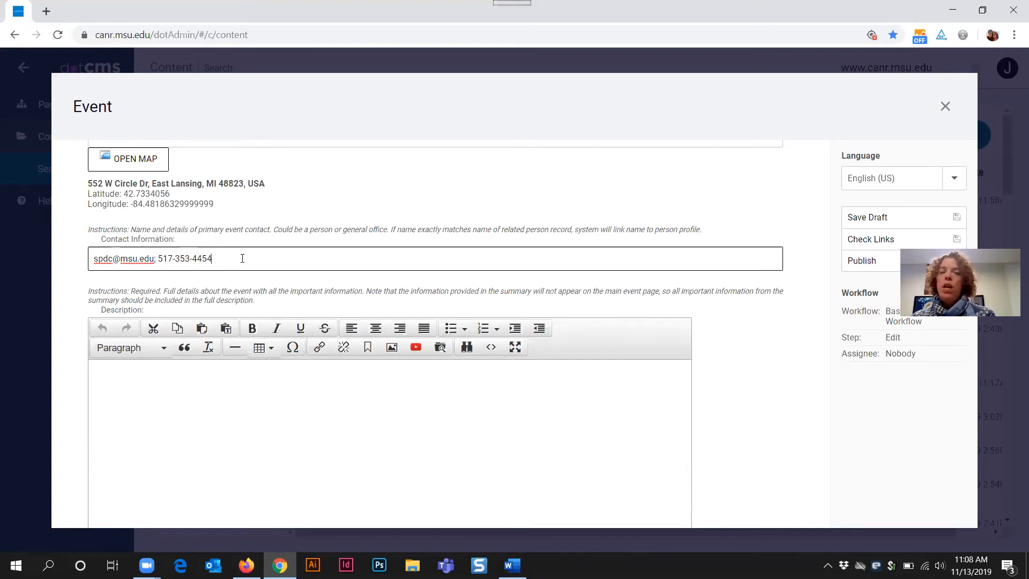
pyautogui.moveTo(213, 258); pyautogui.dragTo(94, 260)
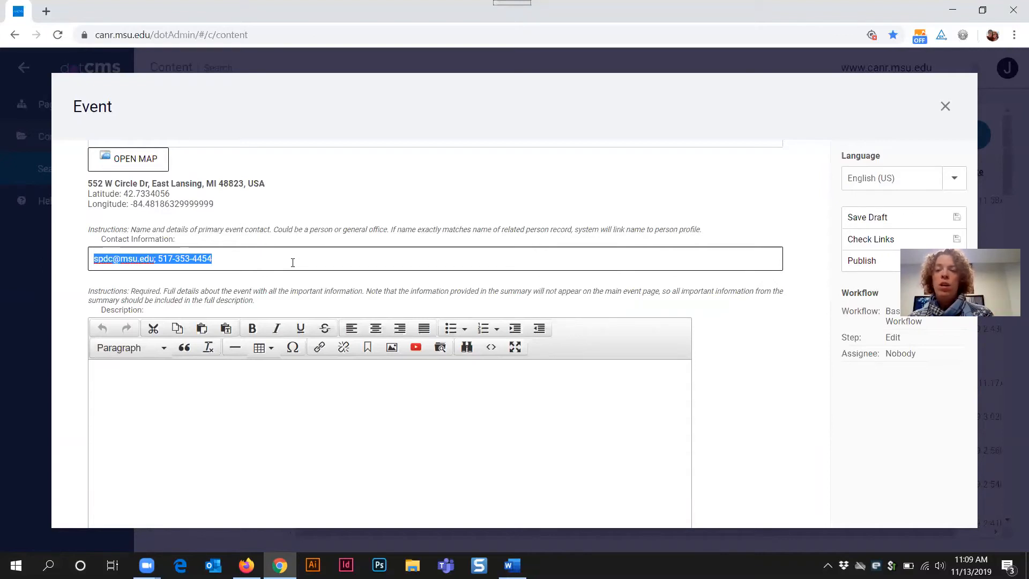
# Step: Clear Contact Information and retype it as a contact name, e-mail and phone, fixing typos
pyautogui.press('BackSpace')
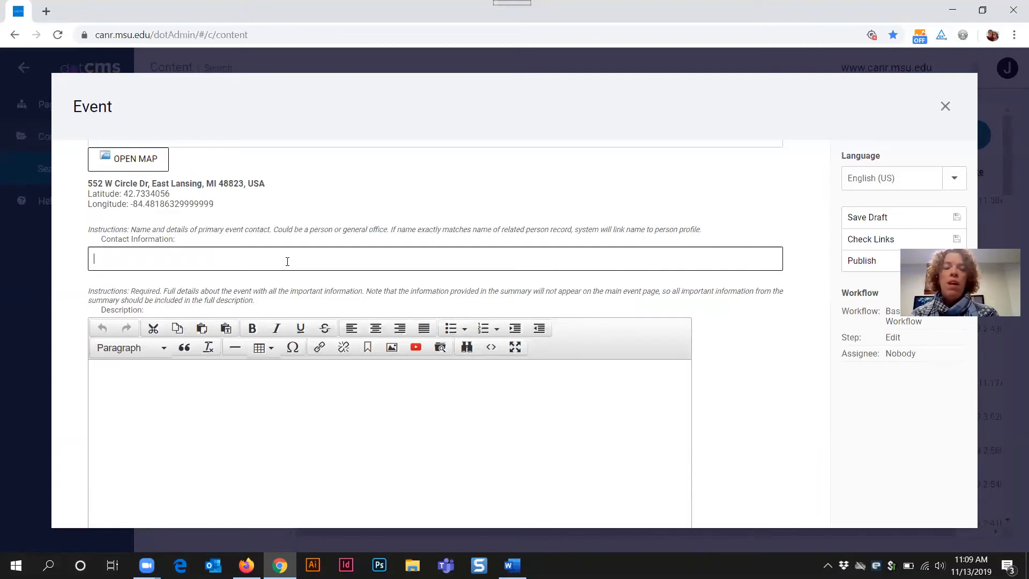
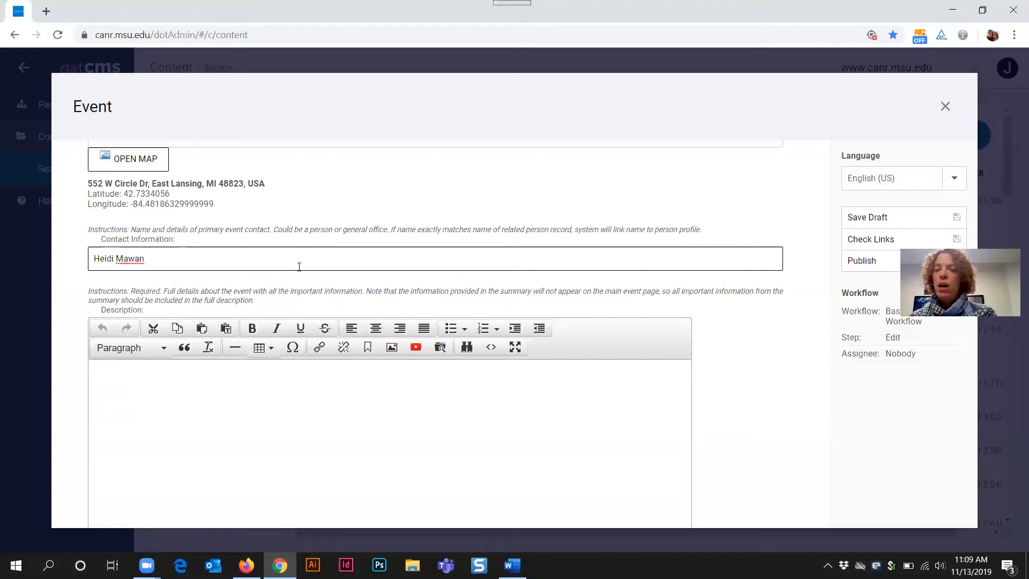
pyautogui.press('Left')
pyautogui.press('Left')
pyautogui.press('Left')
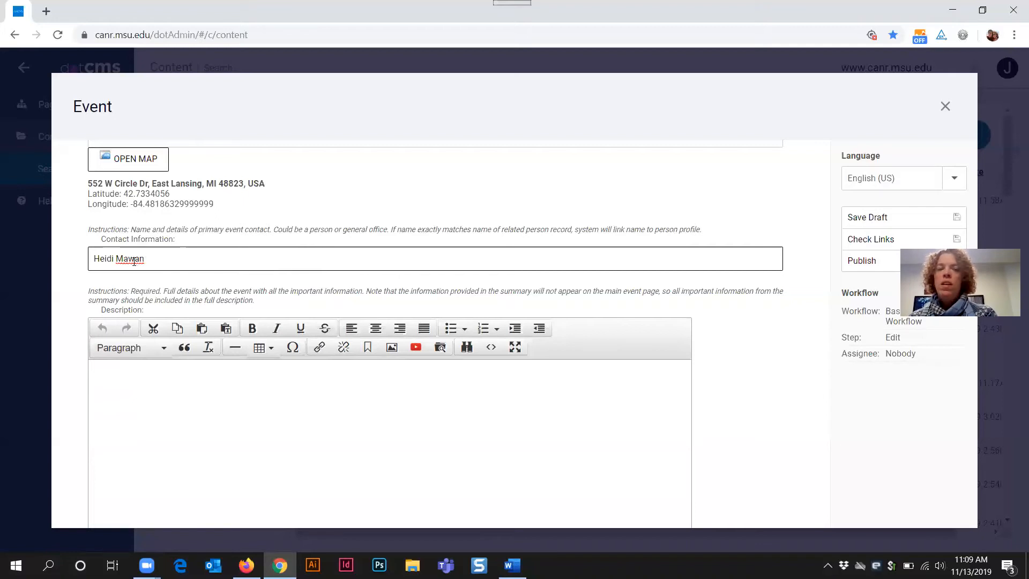
pyautogui.write('c')
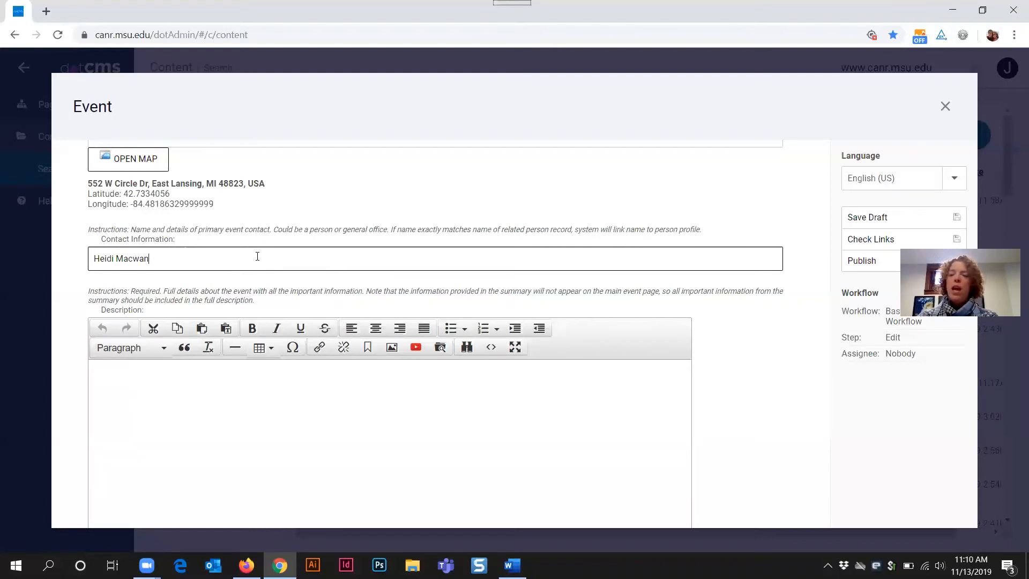
pyautogui.press('BackSpace')
pyautogui.press('BackSpace')
pyautogui.press('BackSpace')
pyautogui.press('BackSpace')
pyautogui.press('BackSpace')
pyautogui.press('BackSpace')
pyautogui.press('BackSpace')
pyautogui.press('BackSpace')
pyautogui.press('BackSpace')
pyautogui.press('BackSpace')
pyautogui.press('BackSpace')
pyautogui.press('BackSpace')
pyautogui.write('Jane User, ')
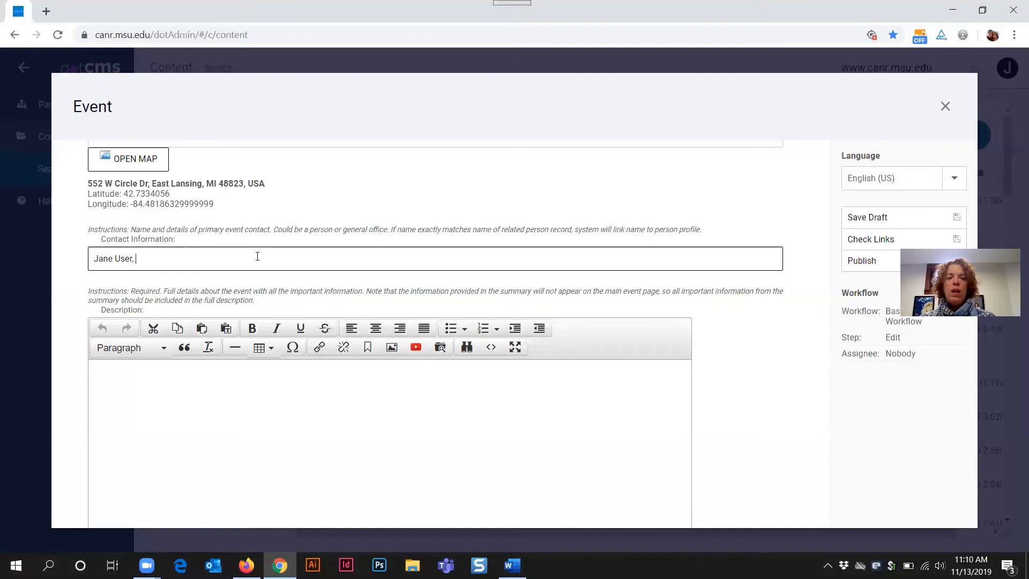
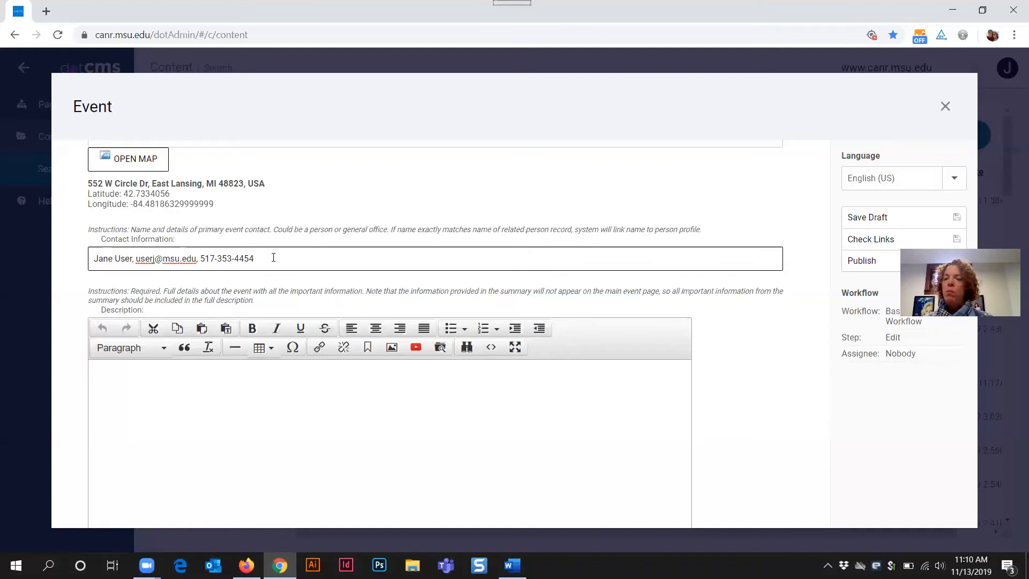
# Step: Clear Contact Information and enter only the contact person's full name
pyautogui.tripleClick(98, 256)
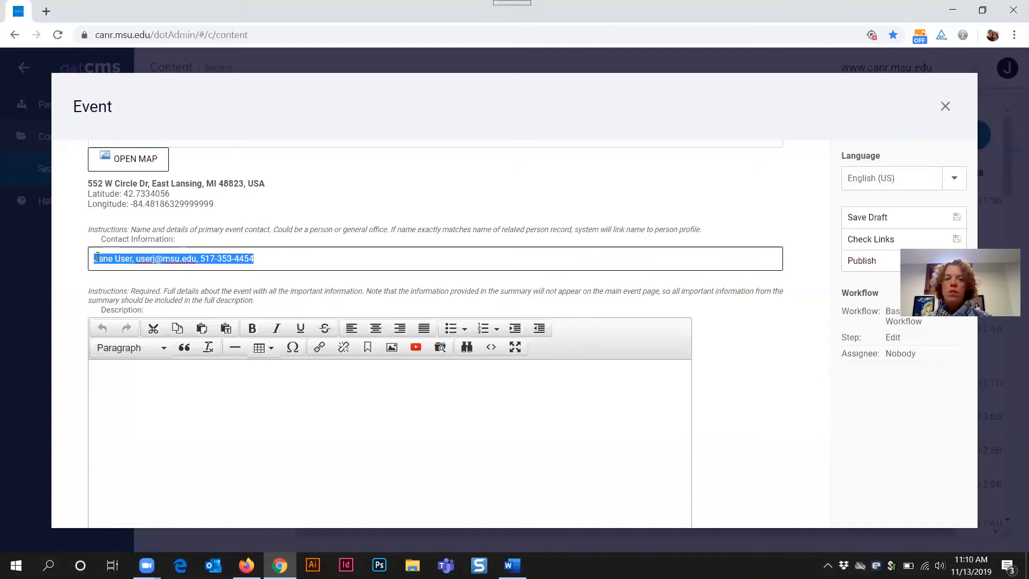
pyautogui.press('BackSpace')
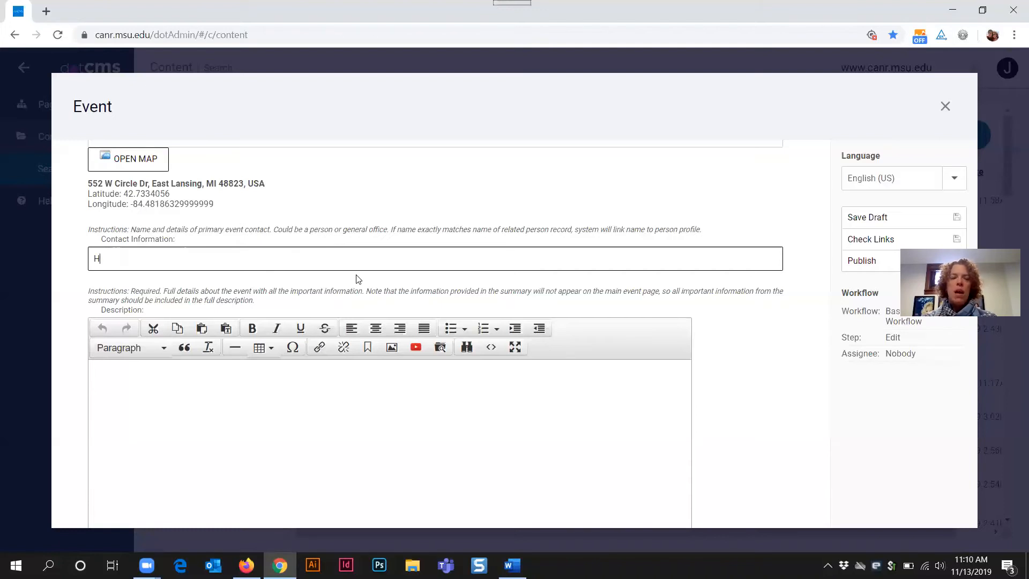
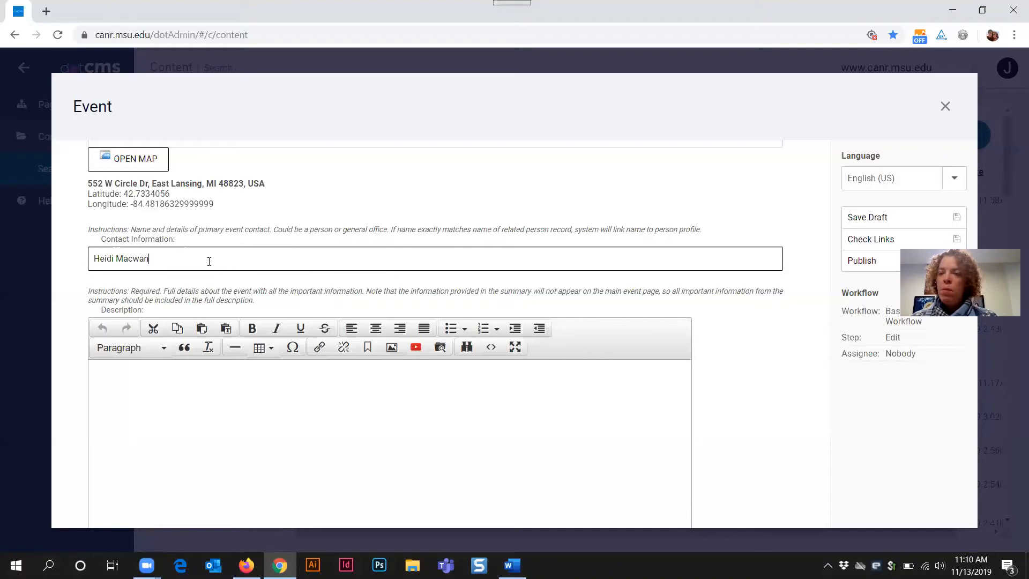
pyautogui.click(324, 419)
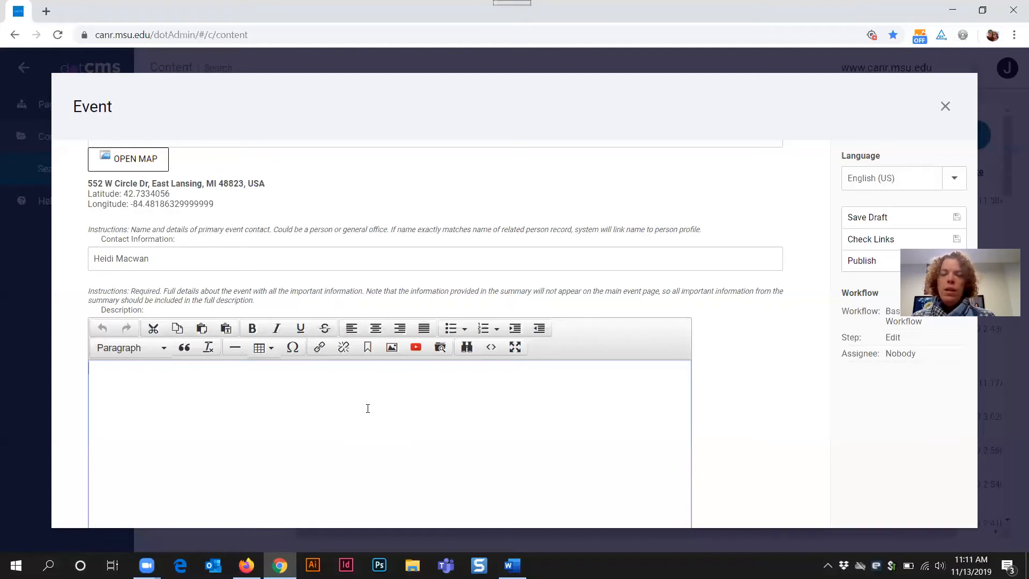
# Step: Copy the Summary sentence and paste it into the empty Description editor
pyautogui.scroll(20, 368, 409)
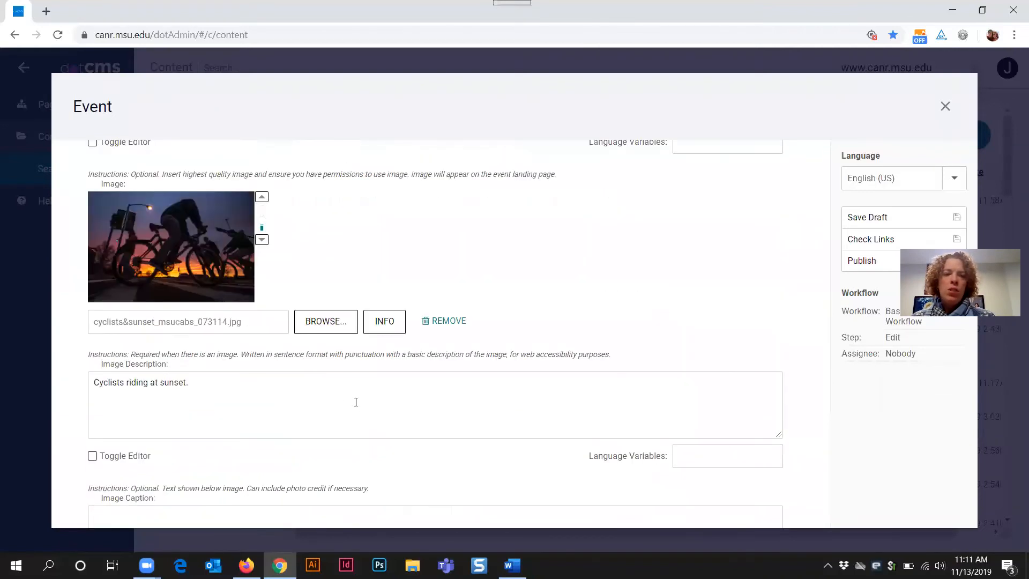
pyautogui.scroll(6, 346, 397)
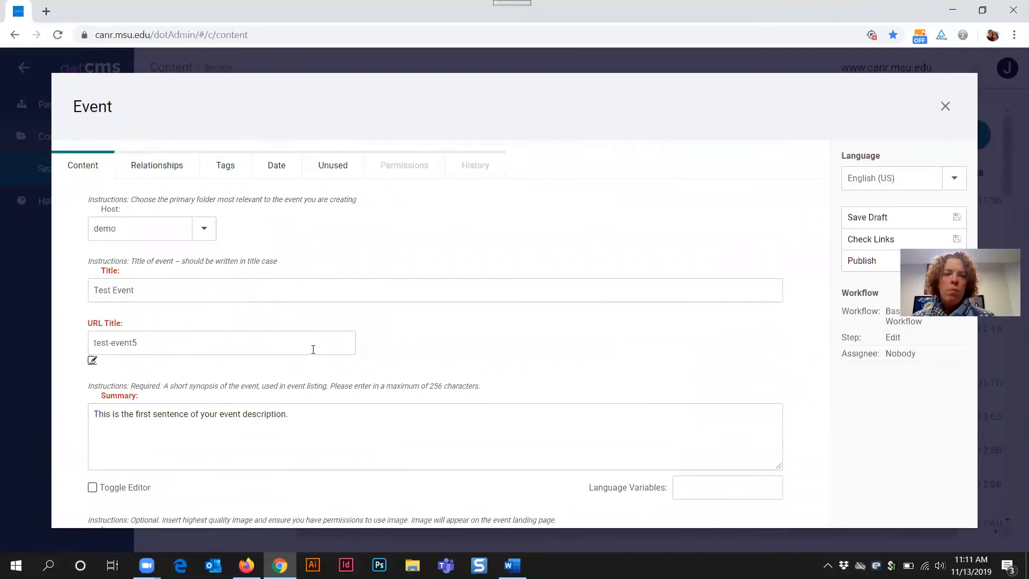
pyautogui.tripleClick(165, 416)
pyautogui.hotkey('ctrl', 'c')
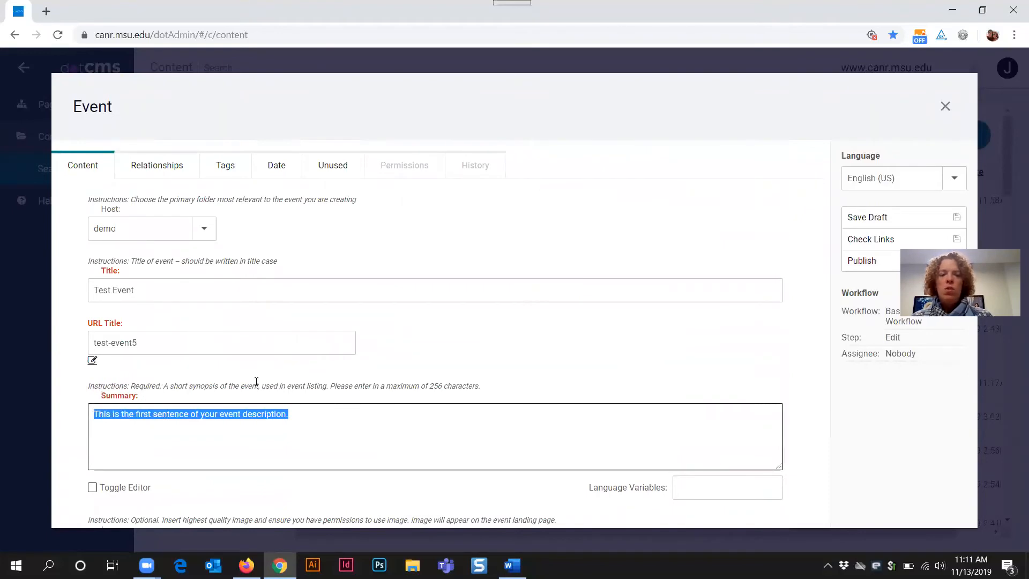
pyautogui.scroll(-6, 390, 355)
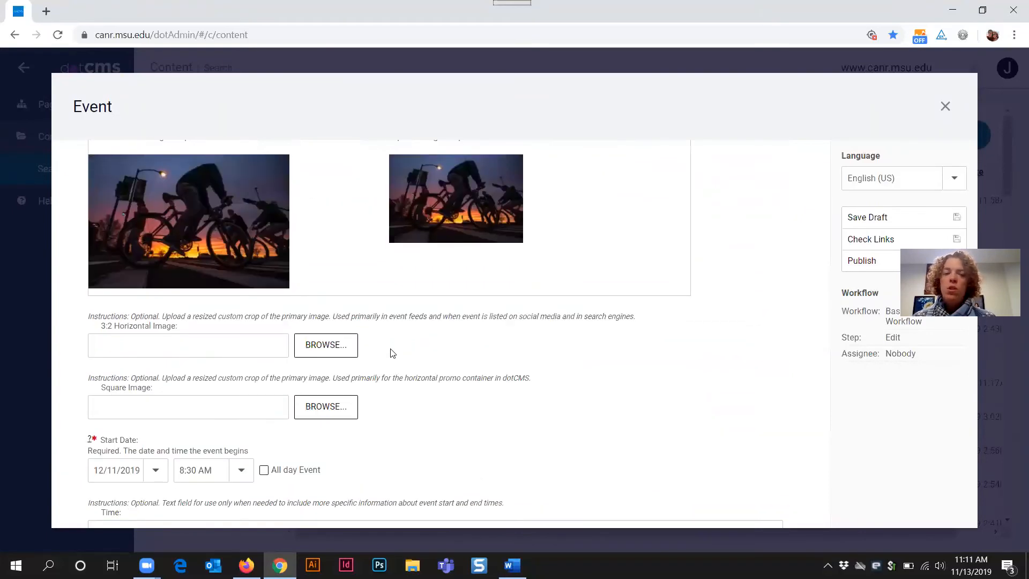
pyautogui.scroll(-5, 391, 352)
pyautogui.scroll(-5, 239, 266)
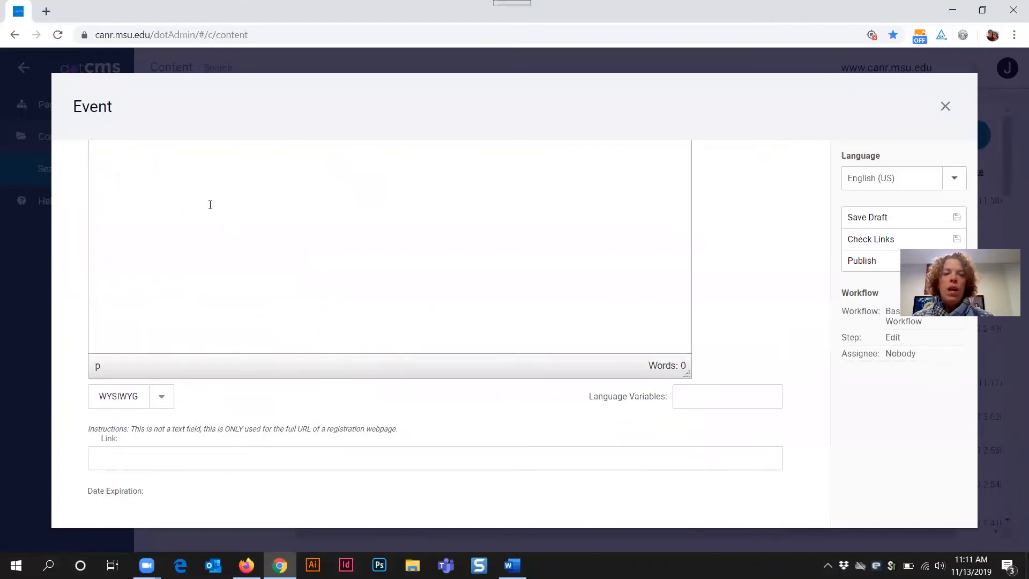
pyautogui.scroll(4, 176, 263)
pyautogui.click(158, 212)
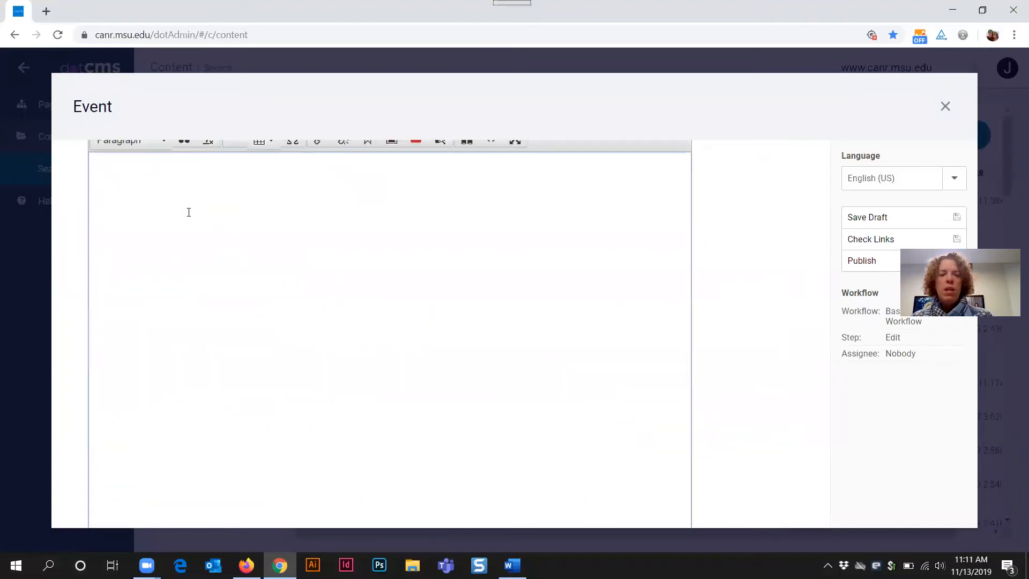
pyautogui.hotkey('ctrl', 'v')
pyautogui.scroll(3, 306, 348)
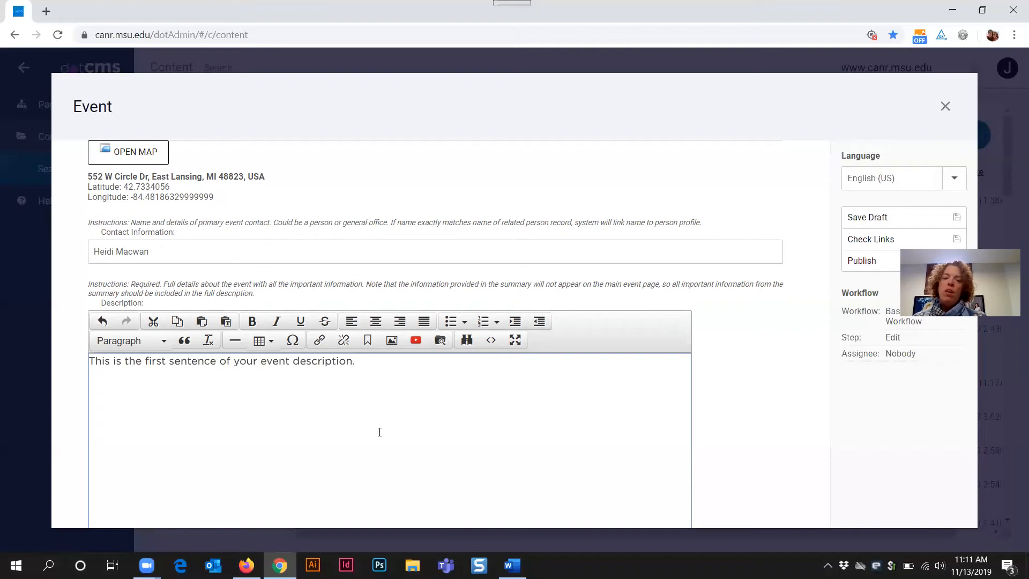
# Step: Find the empty registration Link field, then switch to the MSU event page in Firefox
pyautogui.scroll(-1, 380, 417)
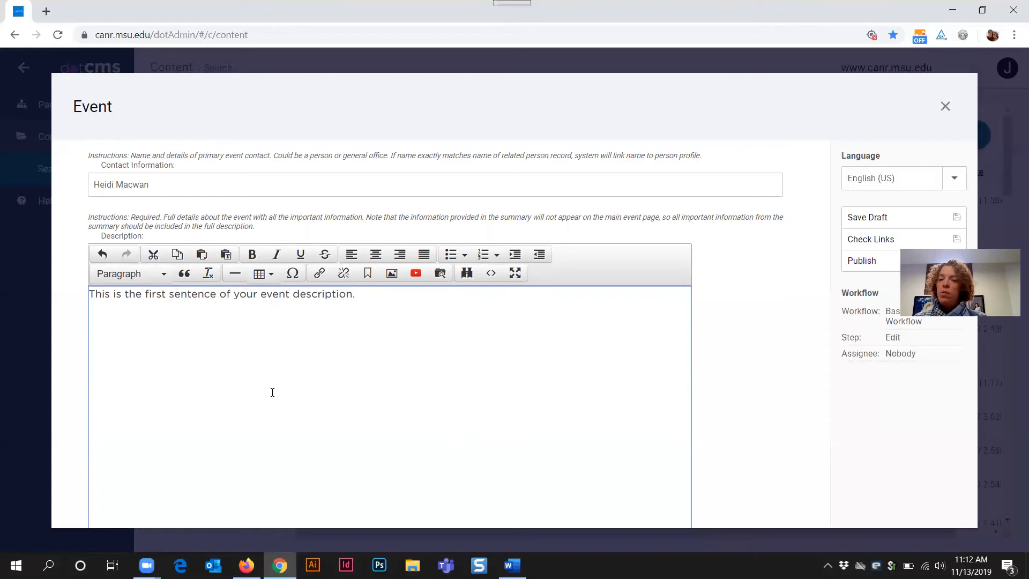
pyautogui.scroll(-3, 272, 392)
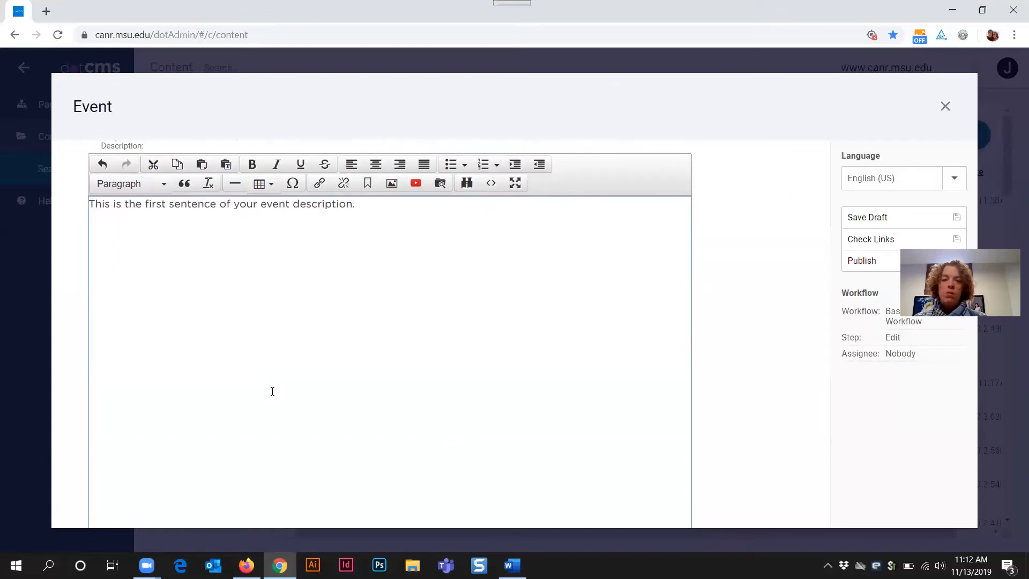
pyautogui.scroll(-5, 272, 392)
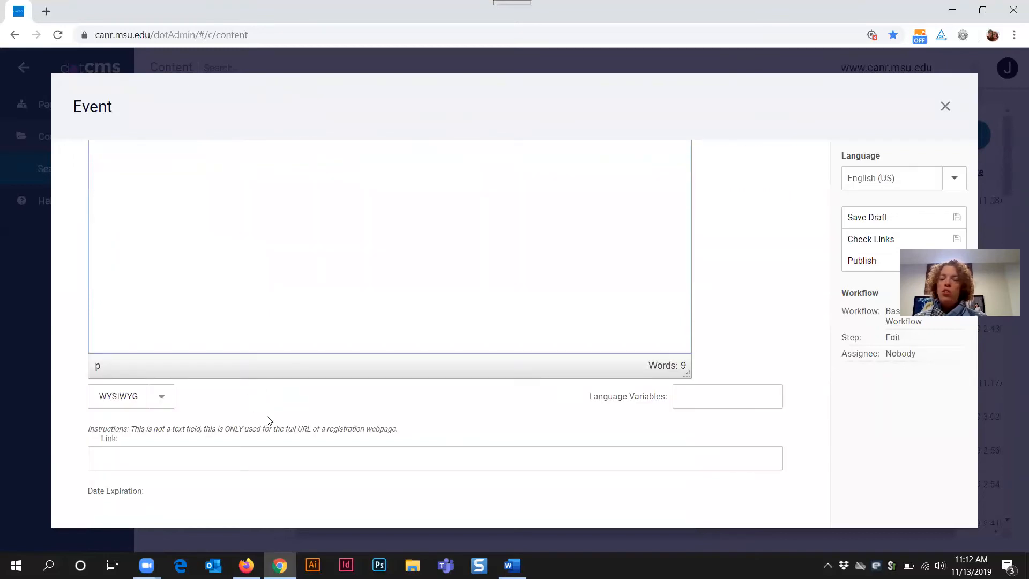
pyautogui.moveTo(120, 439); pyautogui.dragTo(99, 441)
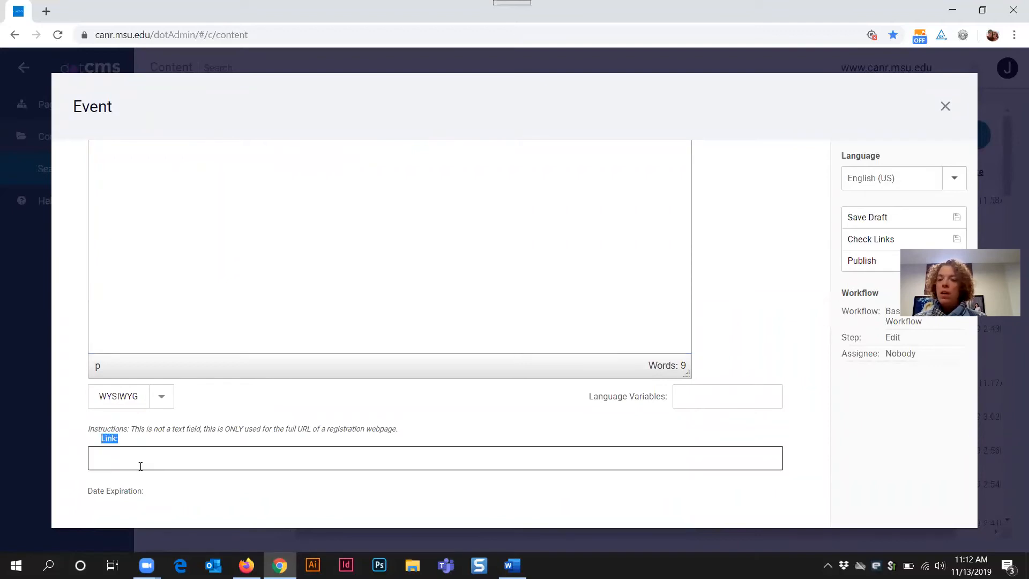
pyautogui.hotkey('alt', 'Tab')
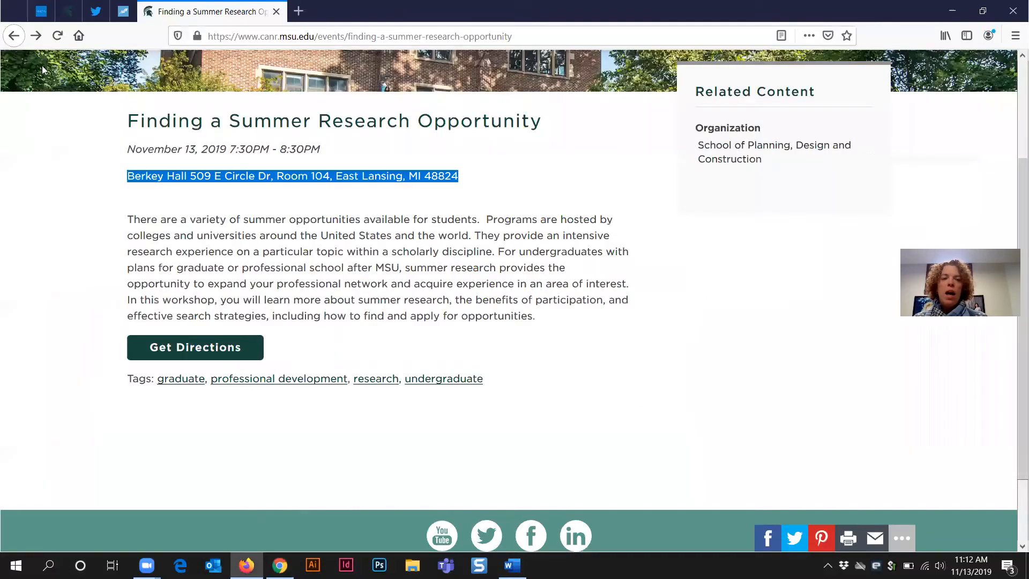
# Step: From the SPDC Events list, view the From Vision to Implementation webinar's Register link, then return to dotCMS
pyautogui.click(13, 35)
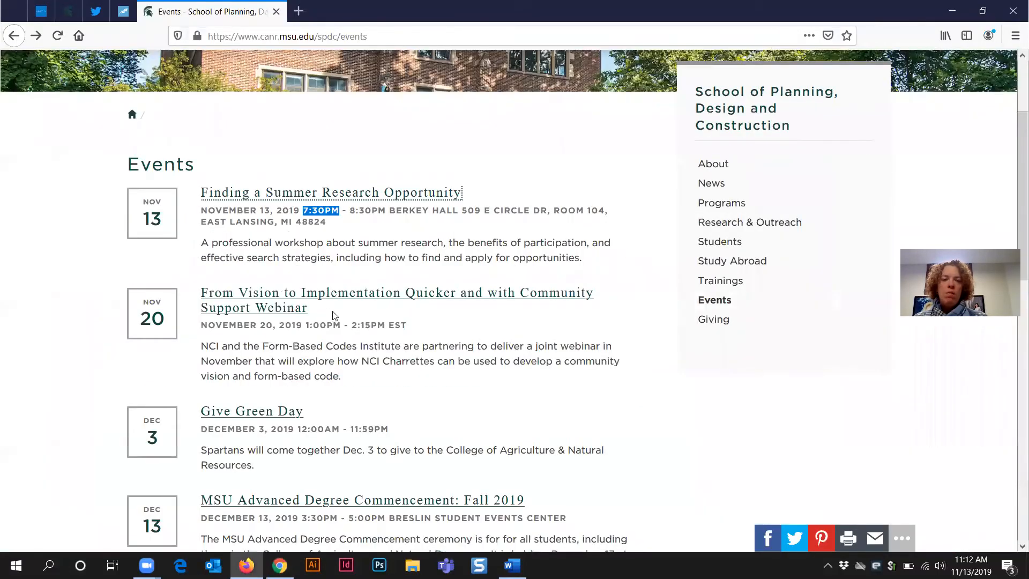
pyautogui.click(374, 356)
pyautogui.scroll(-10, 376, 360)
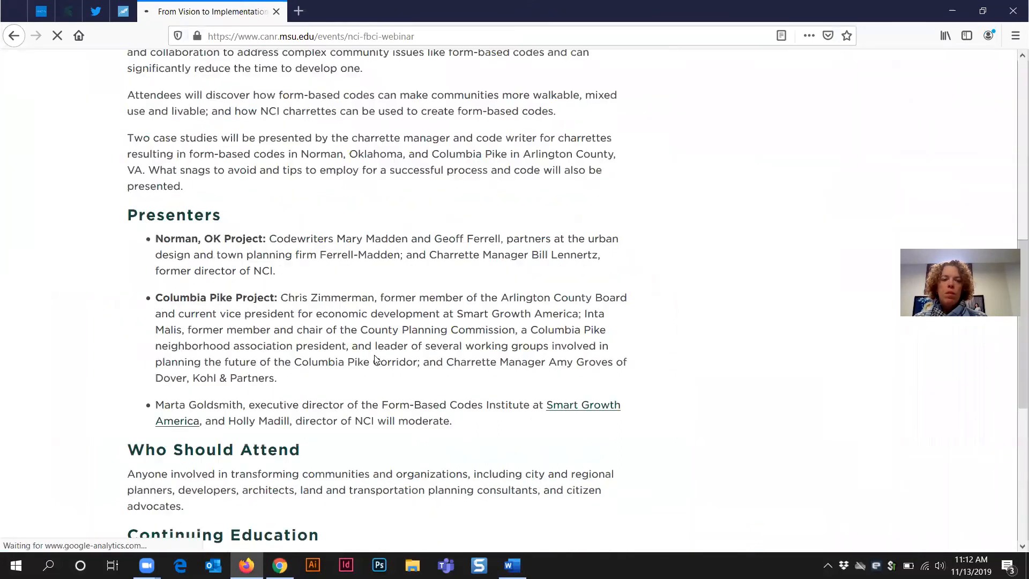
pyautogui.scroll(-6, 376, 360)
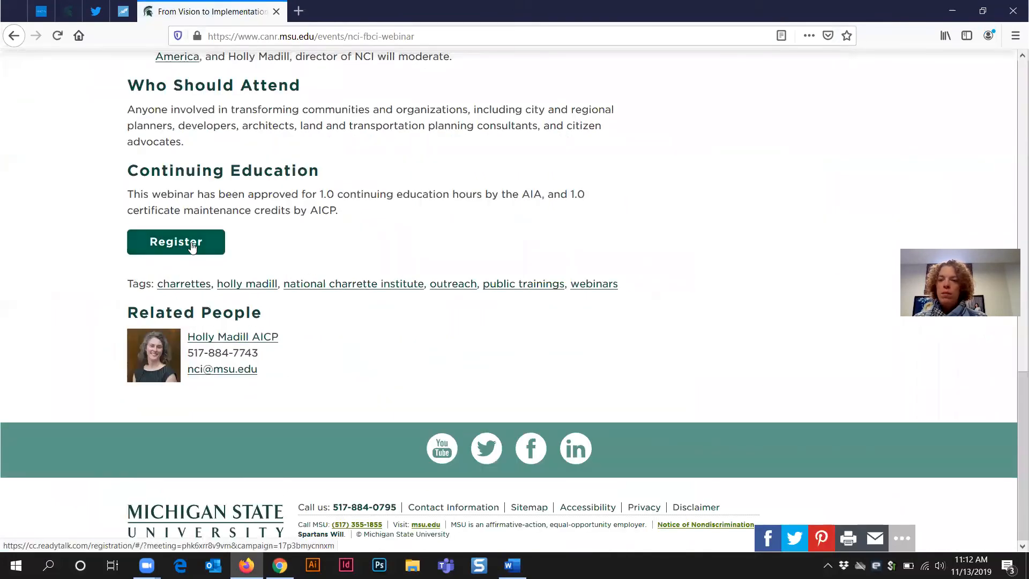
pyautogui.click(953, 15)
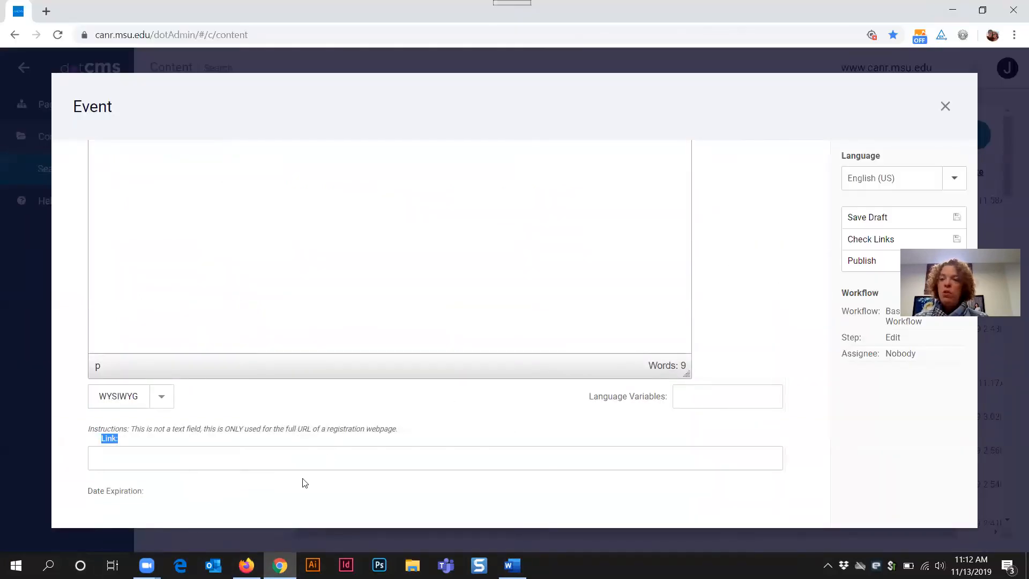
# Step: Put the cursor in the blank registration Link field, then go back to the webinar page in Firefox
pyautogui.scroll(5, 271, 402)
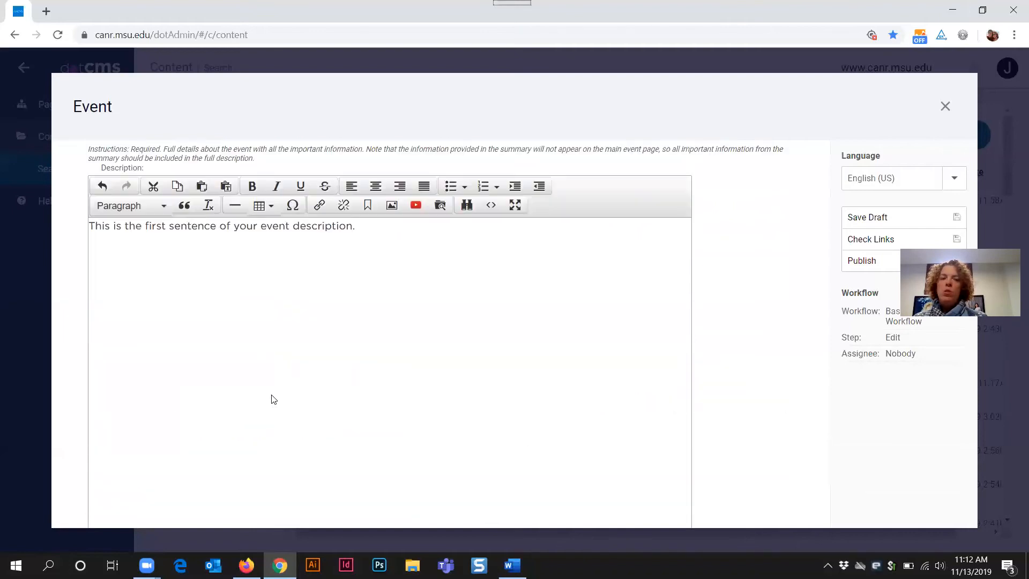
pyautogui.scroll(-3, 272, 395)
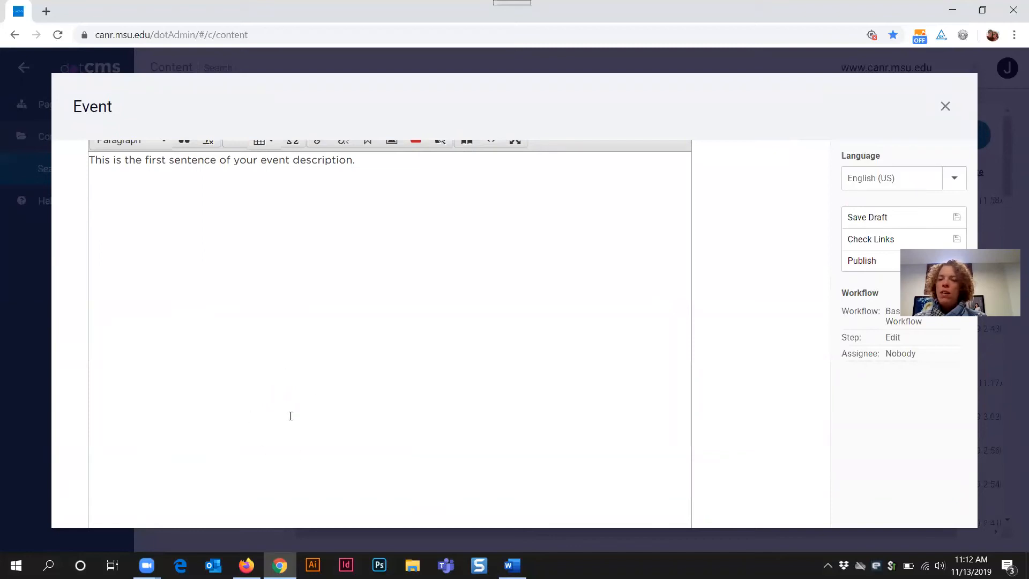
pyautogui.scroll(-3, 299, 411)
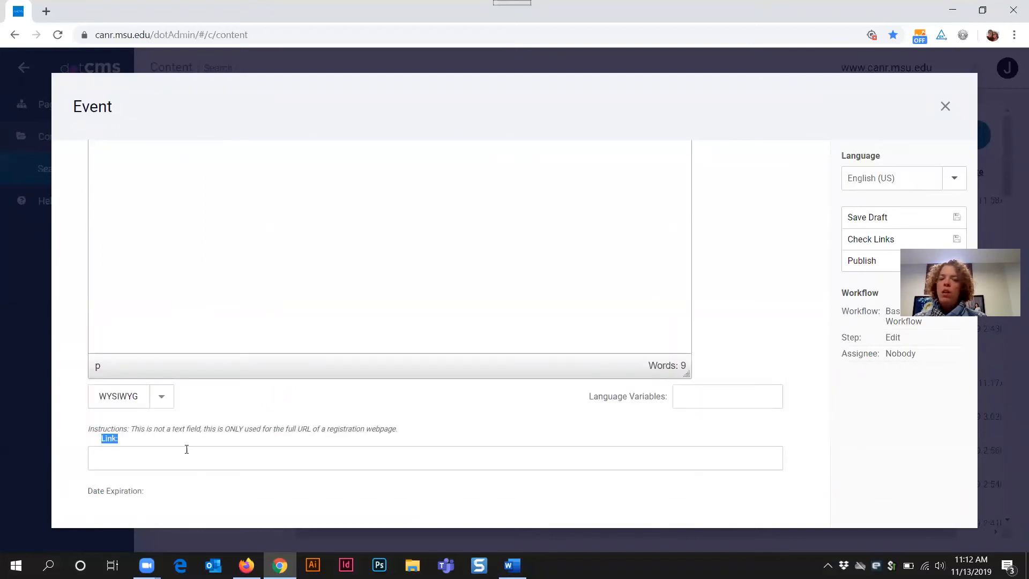
pyautogui.click(144, 458)
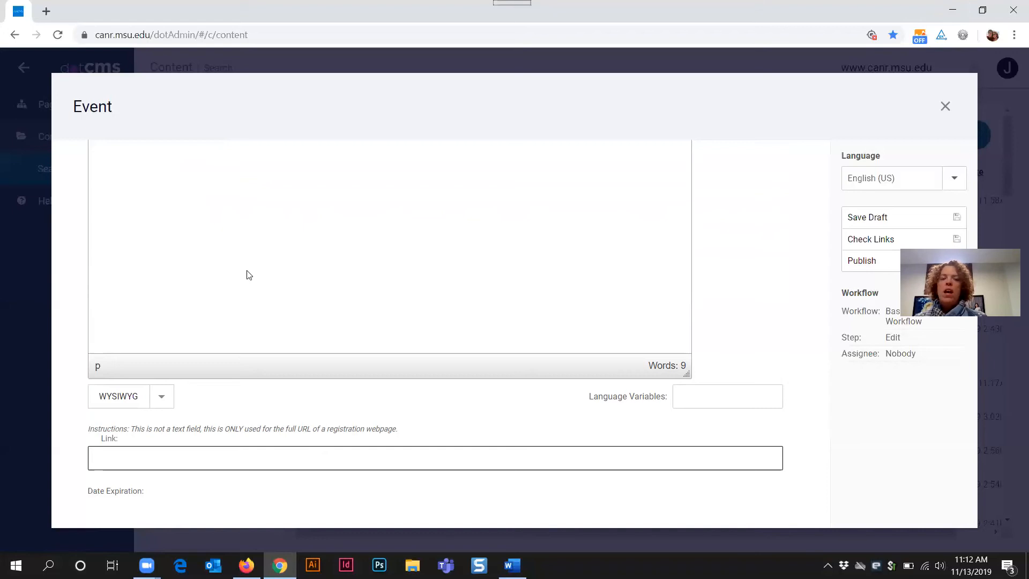
pyautogui.scroll(2, 238, 273)
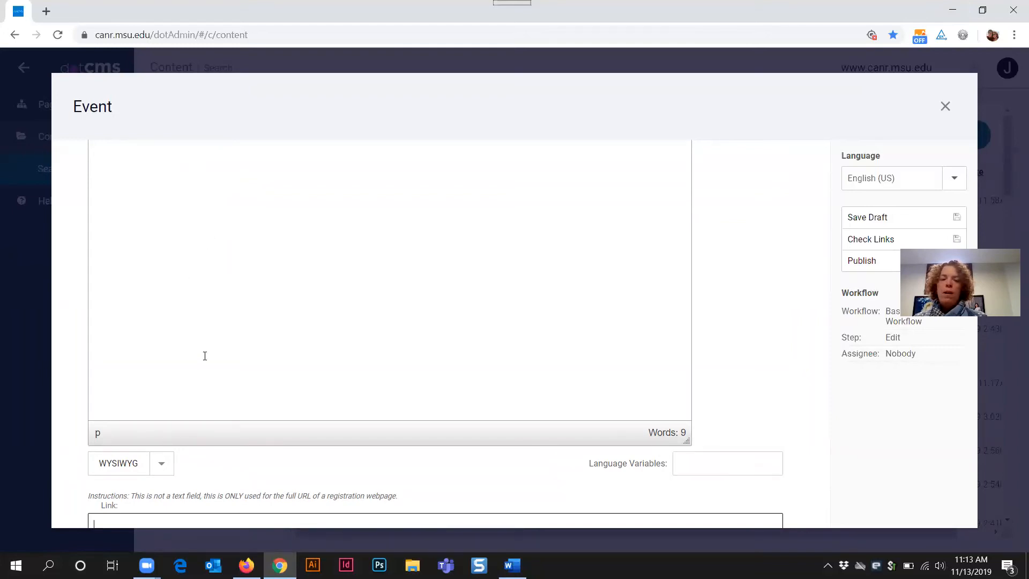
pyautogui.scroll(-1, 204, 356)
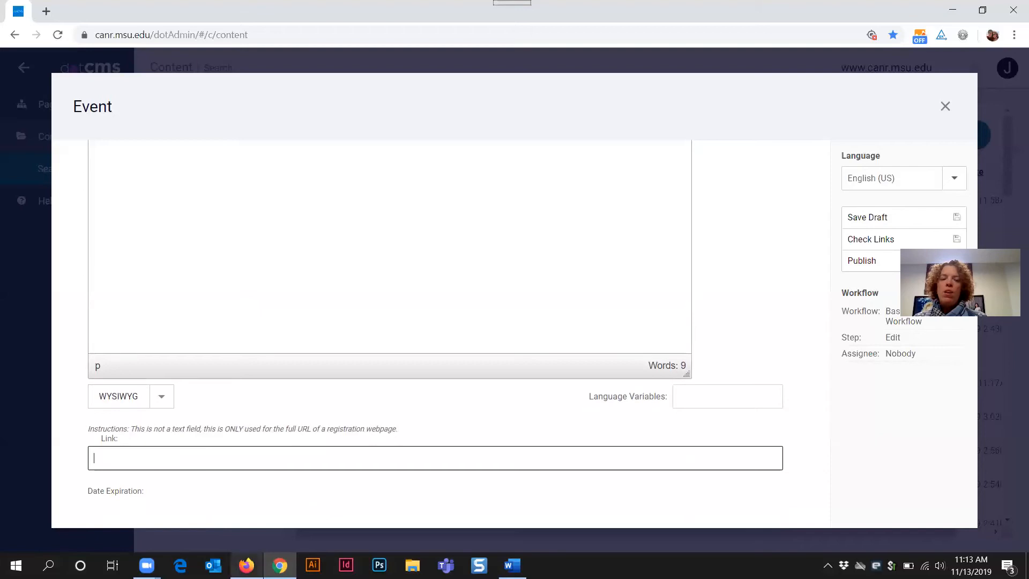
pyautogui.click(247, 566)
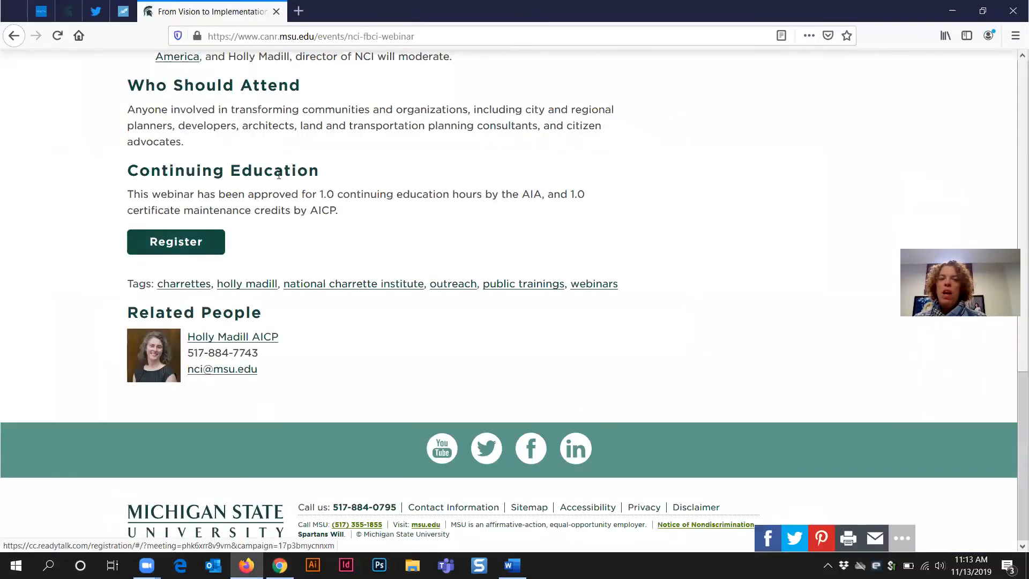
# Step: Look over the webinar's Continuing Education and Register section, then return to the dotCMS Event form
pyautogui.scroll(3, 405, 194)
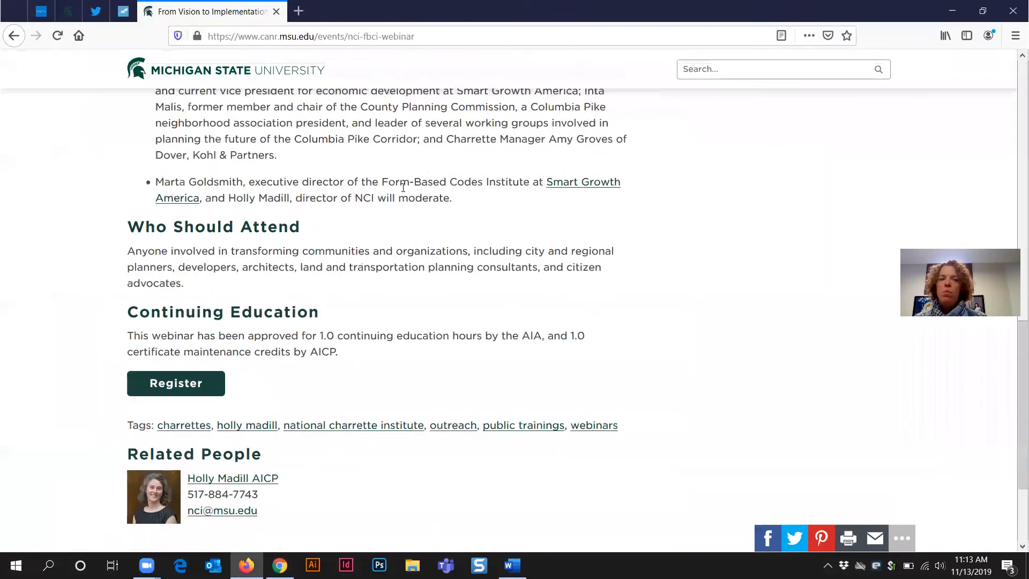
pyautogui.scroll(-1, 406, 194)
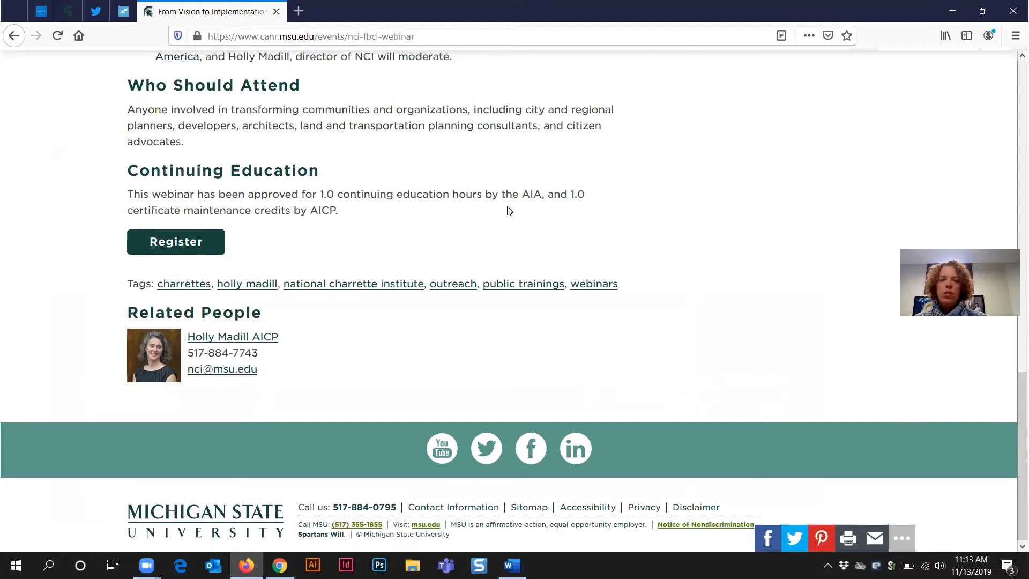
pyautogui.click(952, 10)
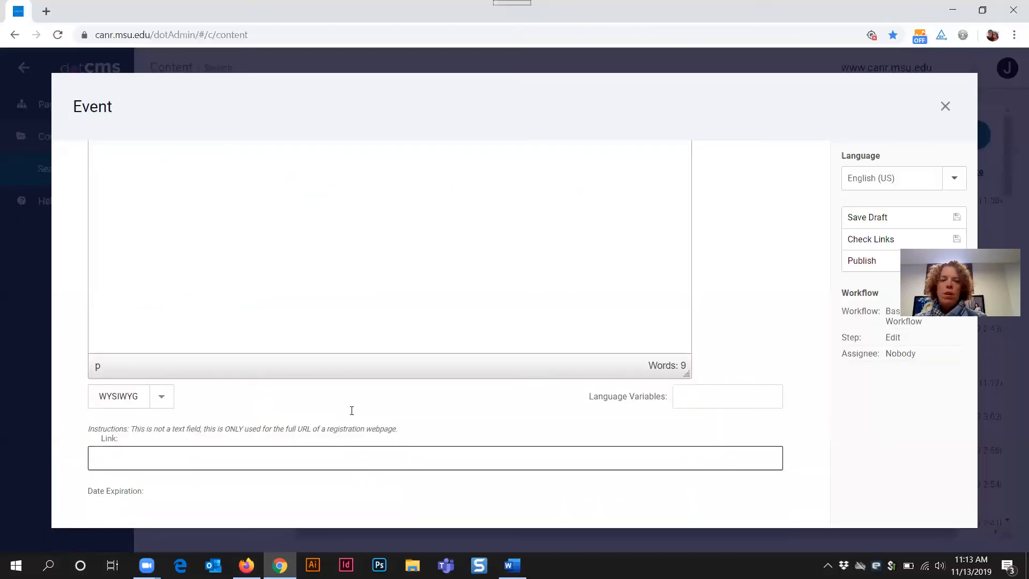
# Step: Open the Event's Relationships tab and inspect the Organization and Dataset sections
pyautogui.scroll(15, 351, 410)
pyautogui.scroll(8, 238, 241)
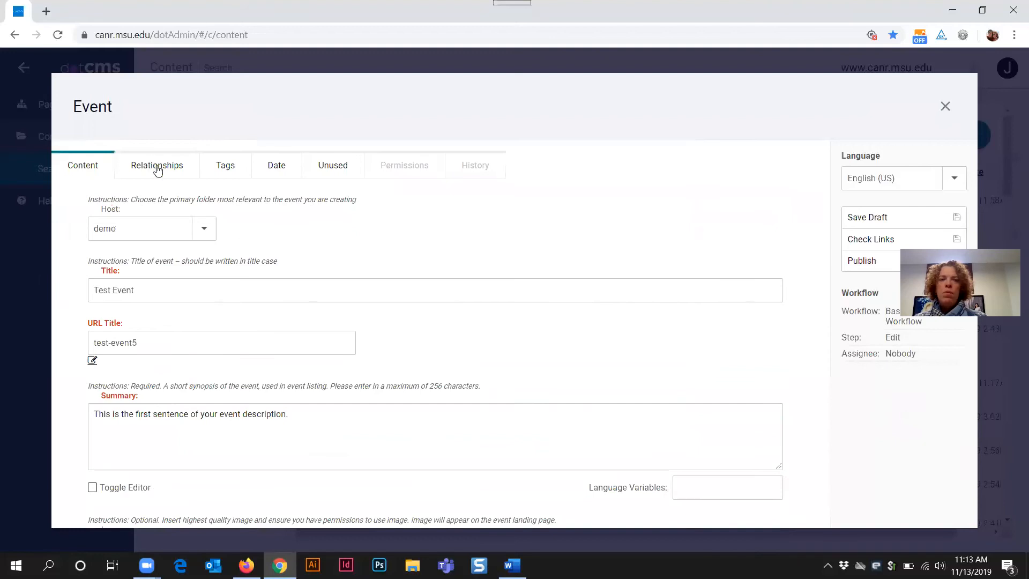
pyautogui.click(157, 168)
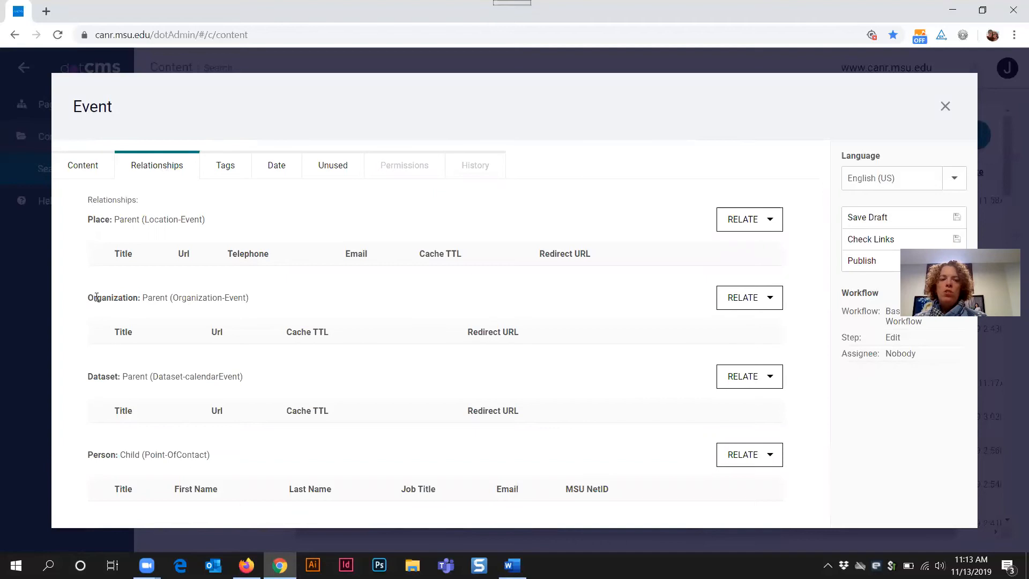
pyautogui.moveTo(90, 298); pyautogui.dragTo(247, 299)
pyautogui.moveTo(88, 376); pyautogui.dragTo(261, 384)
pyautogui.click(268, 367)
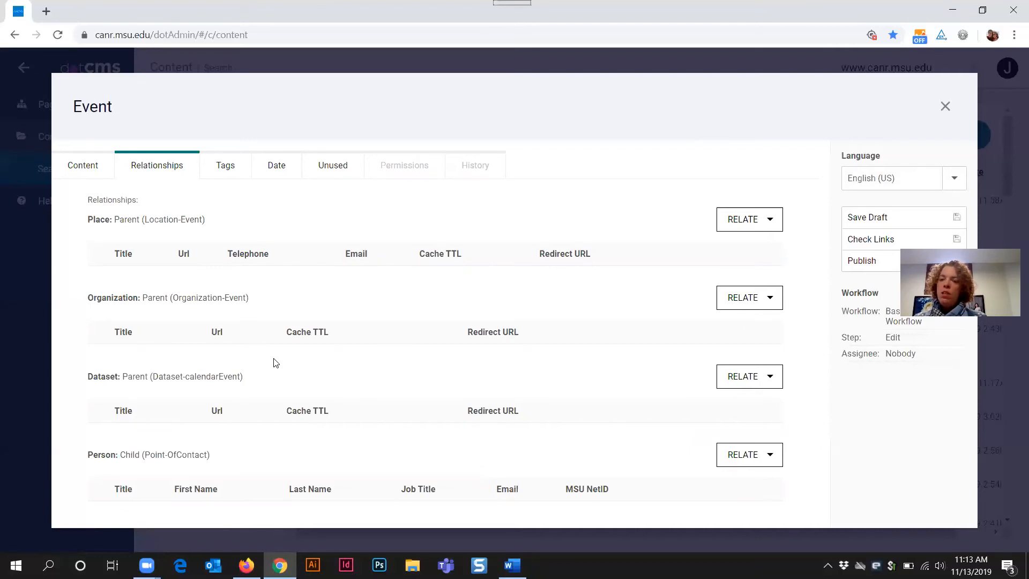
# Step: In Firefox, go back to the School of Planning events list
pyautogui.click(246, 565)
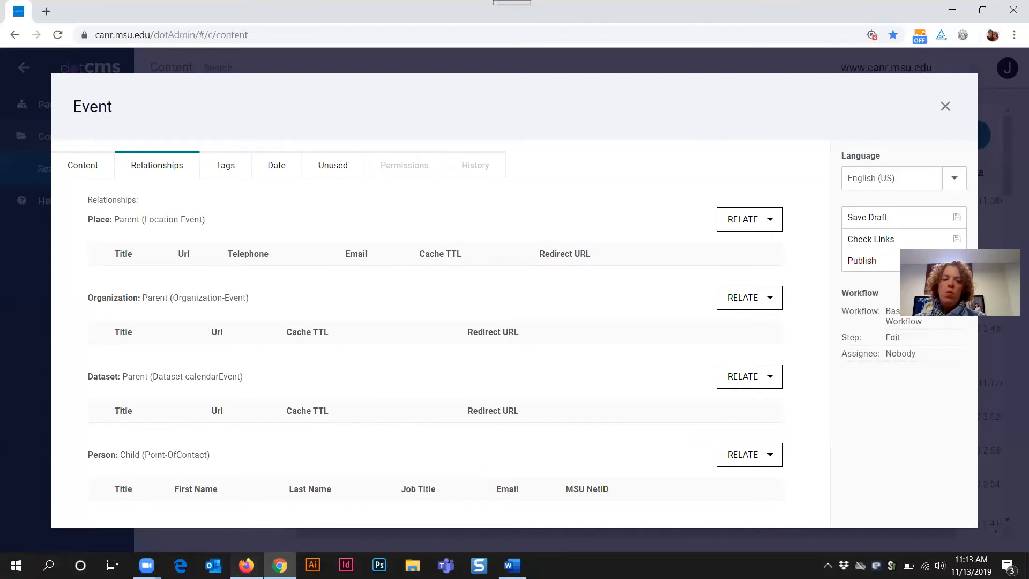
pyautogui.scroll(5, 381, 295)
pyautogui.hotkey('alt', 'Left')
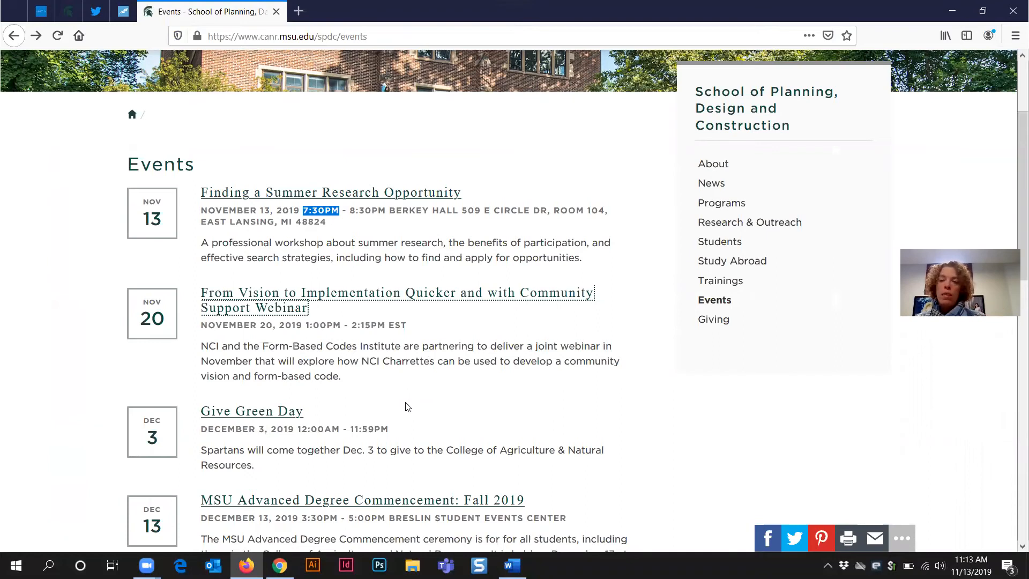
# Step: Return to the dotCMS Event's Relationships tab
pyautogui.click(280, 565)
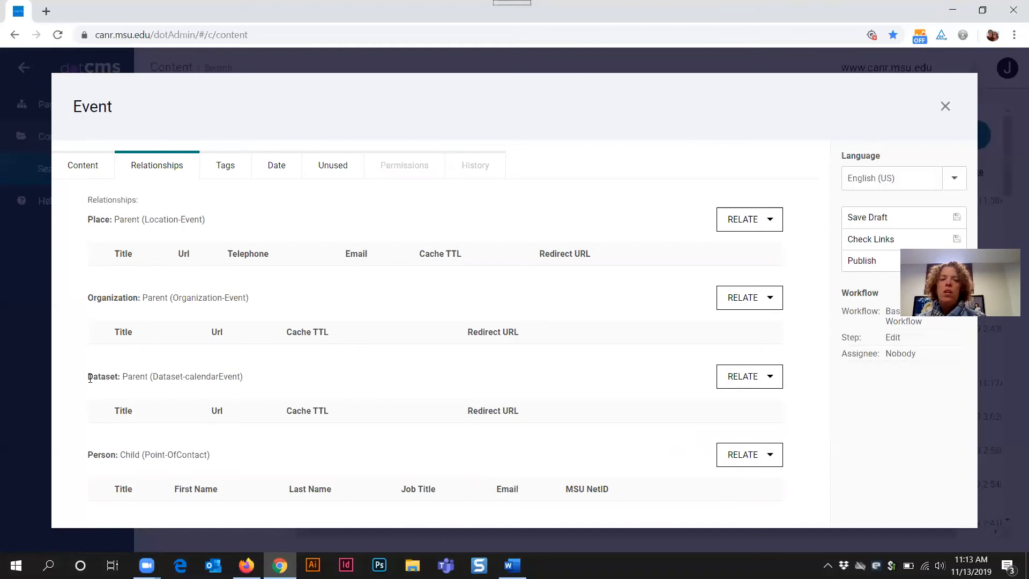
# Step: Relate "Demo Organization Page - All Fields" to the Event as its Organization
pyautogui.moveTo(128, 376); pyautogui.dragTo(123, 377)
pyautogui.click(148, 381)
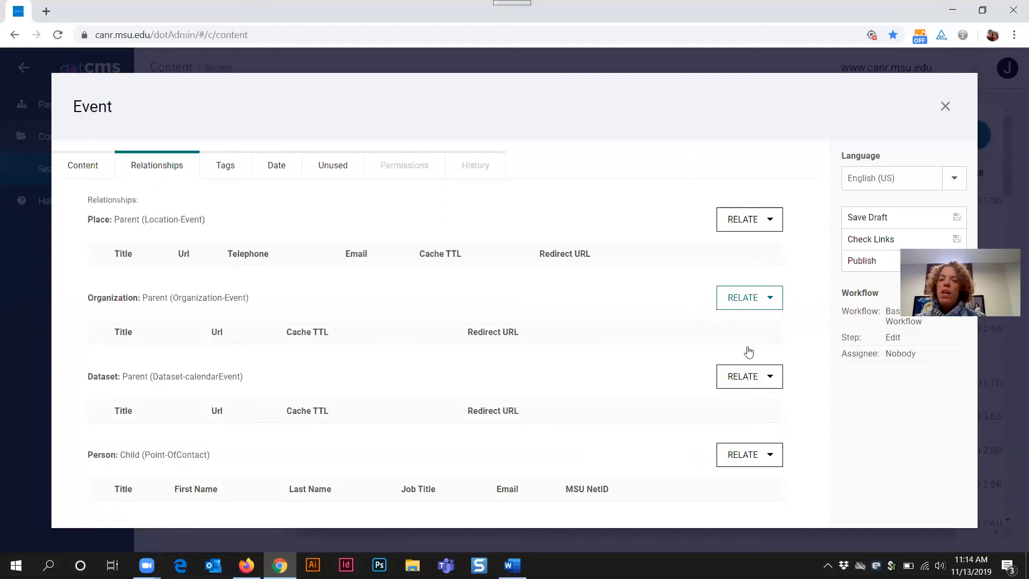
pyautogui.click(747, 298)
pyautogui.click(156, 324)
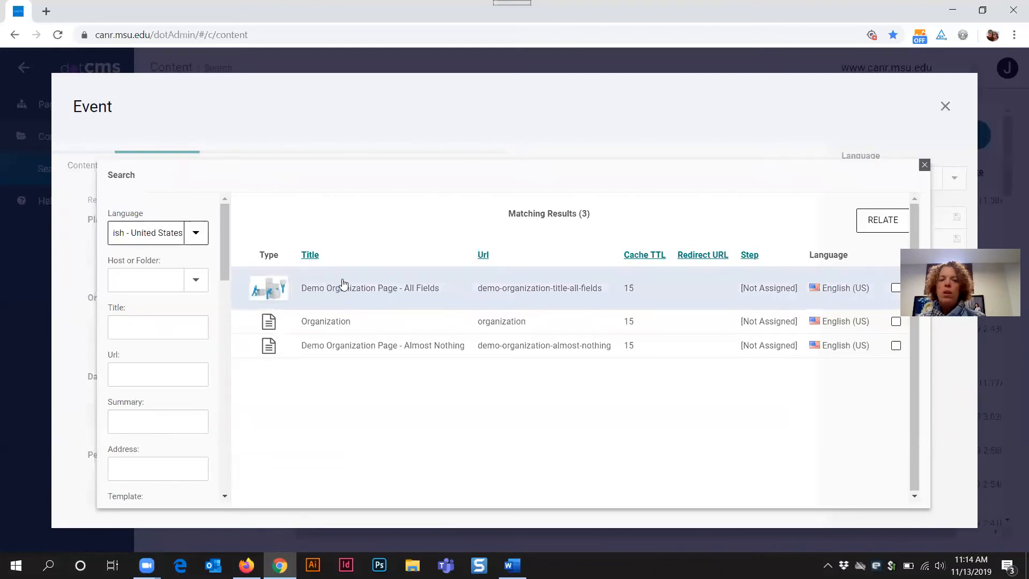
pyautogui.click(387, 294)
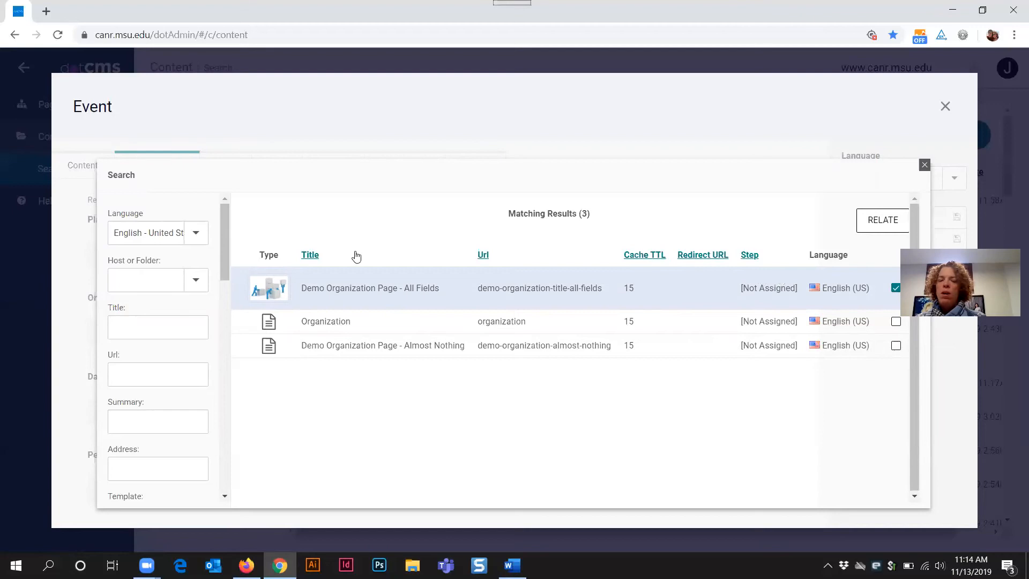
pyautogui.click(883, 221)
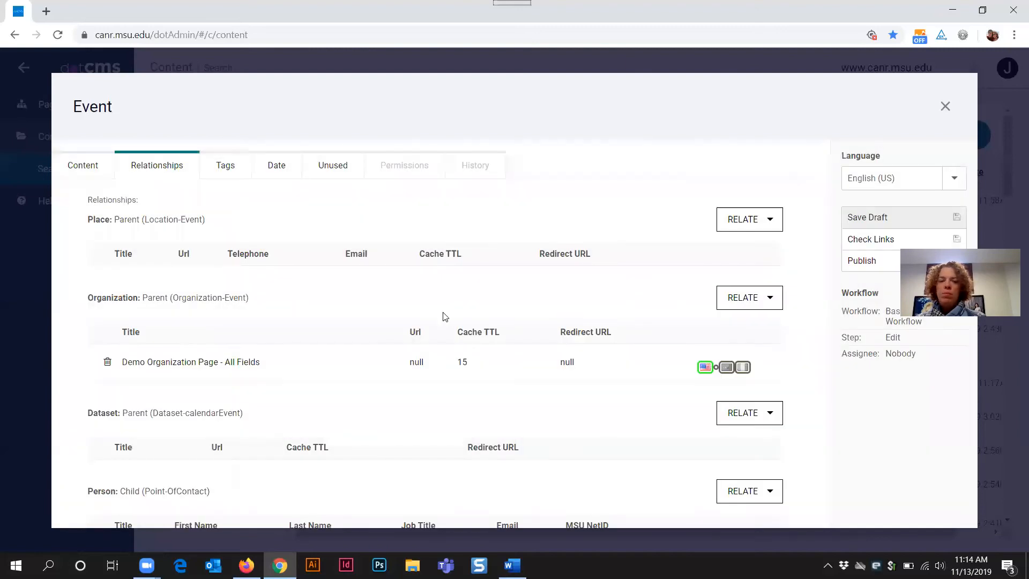
pyautogui.moveTo(87, 299); pyautogui.dragTo(306, 381)
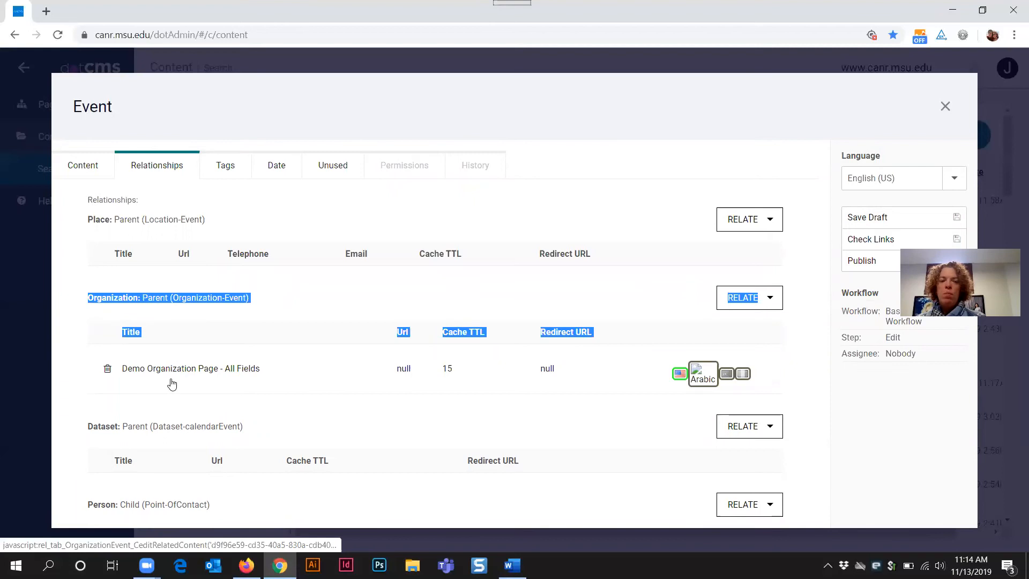
pyautogui.click(276, 408)
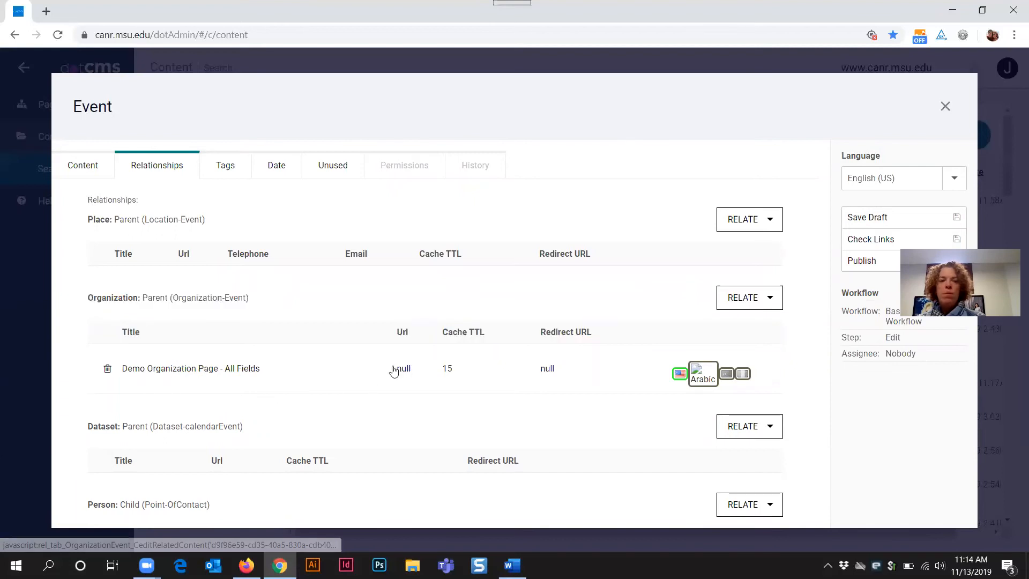
# Step: Check the Person relationship section, then switch to the MSU events listing in Firefox
pyautogui.scroll(-1, 394, 371)
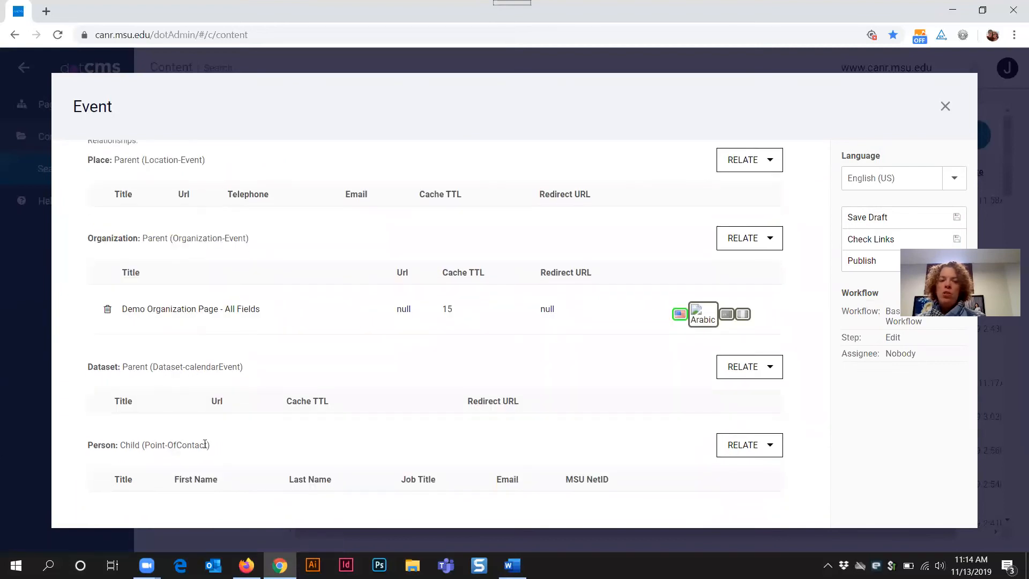
pyautogui.moveTo(219, 450); pyautogui.dragTo(123, 445)
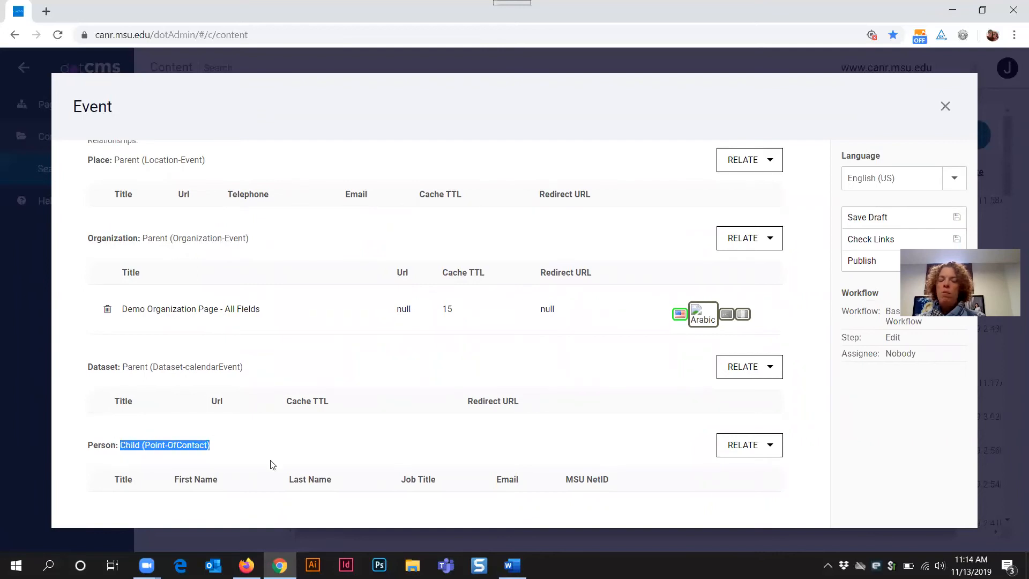
pyautogui.click(239, 445)
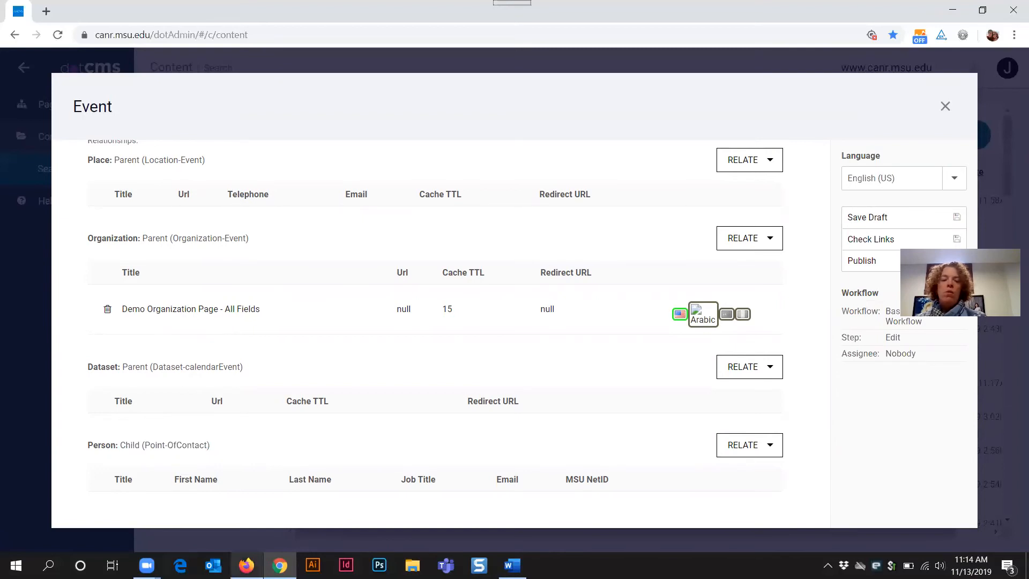
pyautogui.click(246, 565)
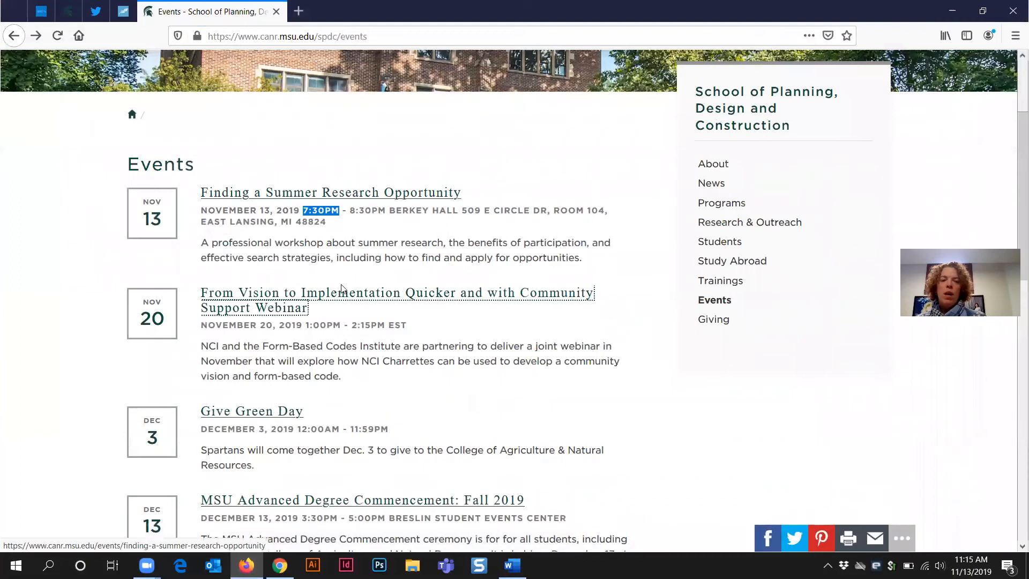
# Step: Check the Related People section of the From Vision to Implementation webinar, then return to dotCMS
pyautogui.click(431, 294)
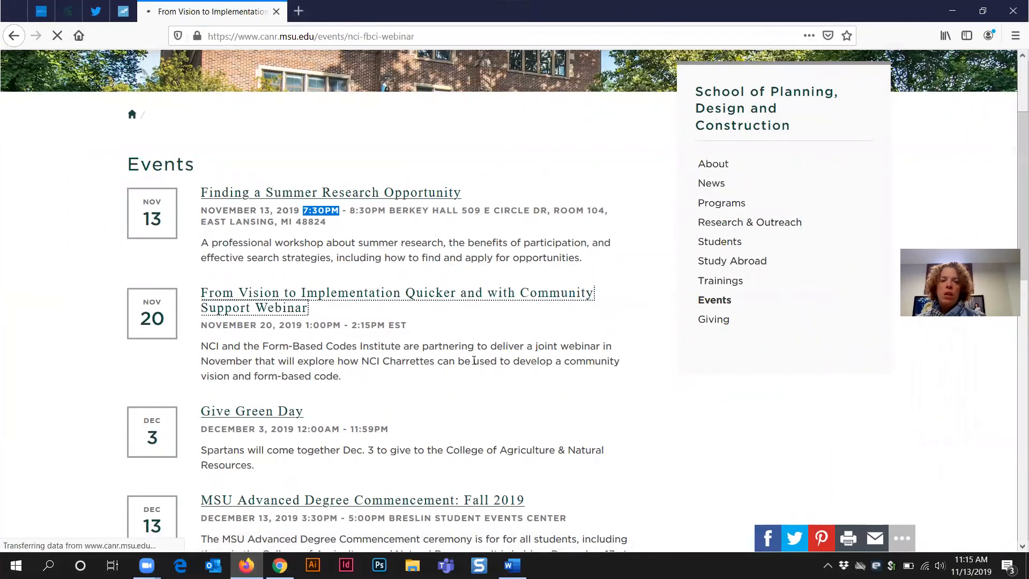
pyautogui.scroll(-15, 475, 363)
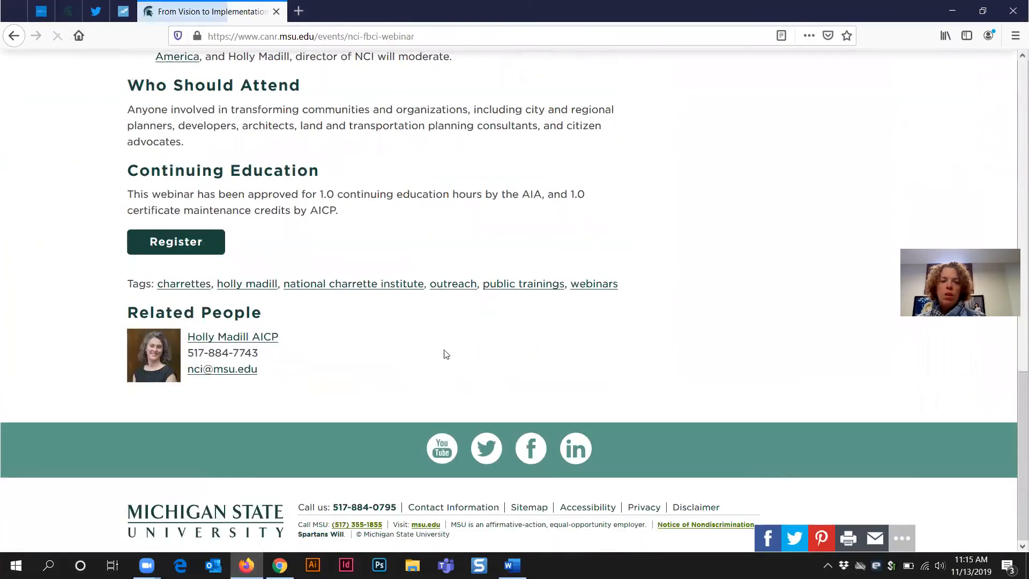
pyautogui.moveTo(120, 311); pyautogui.dragTo(290, 321)
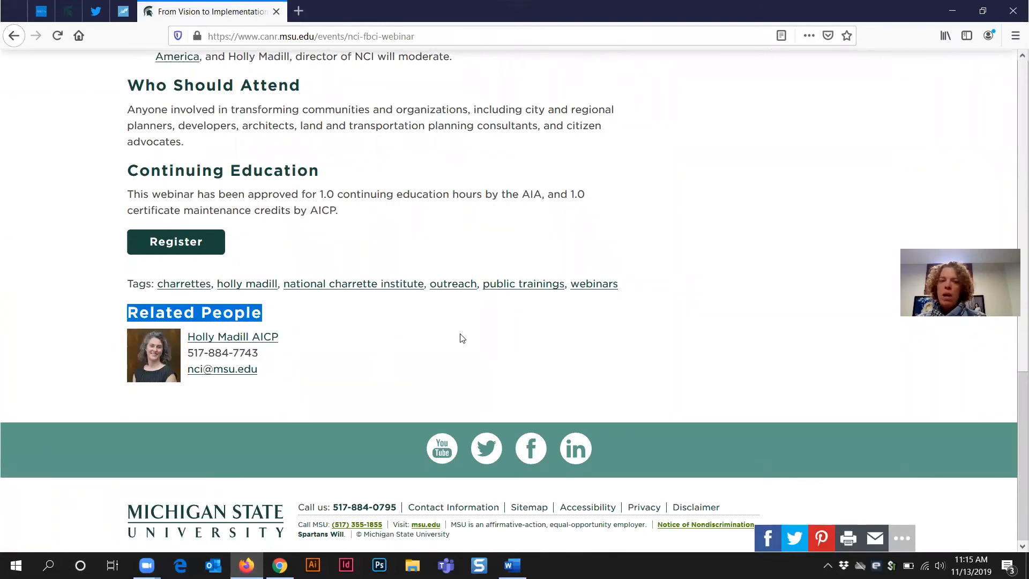
pyautogui.click(952, 11)
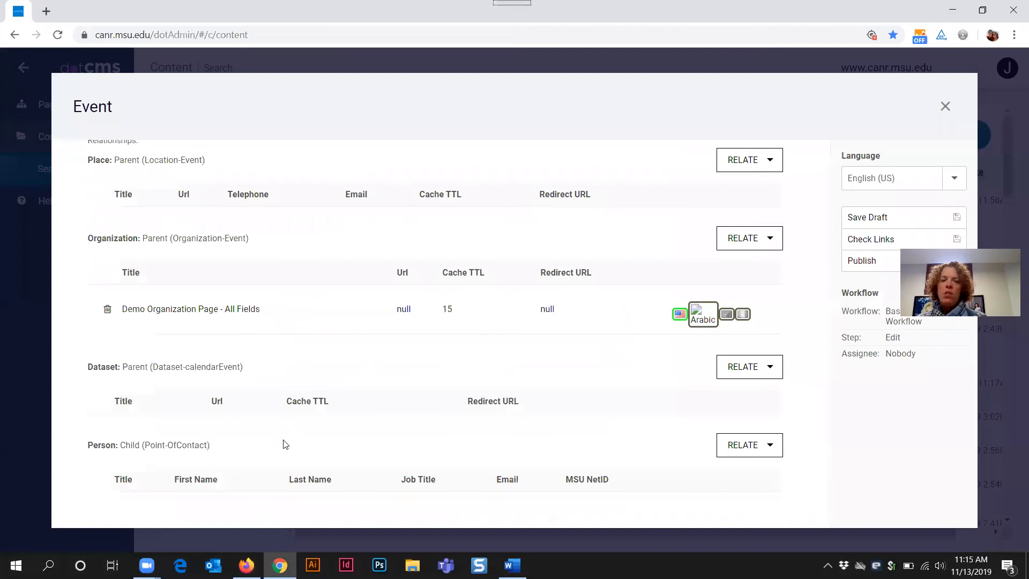
# Step: Relate the dotCMS Website Trainer person record as the Event's Point-Of-Contact
pyautogui.moveTo(146, 446); pyautogui.dragTo(208, 448)
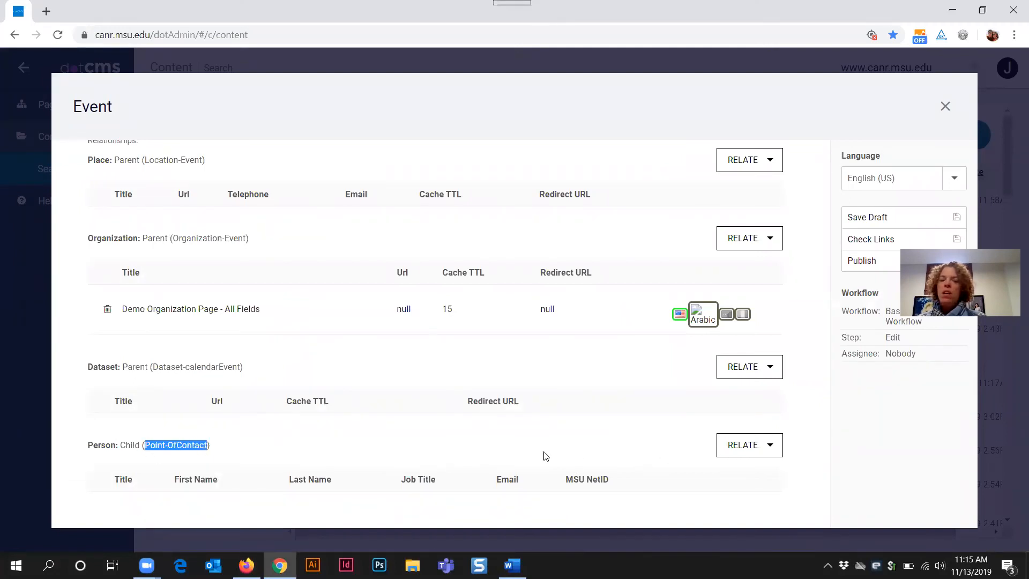
pyautogui.click(742, 448)
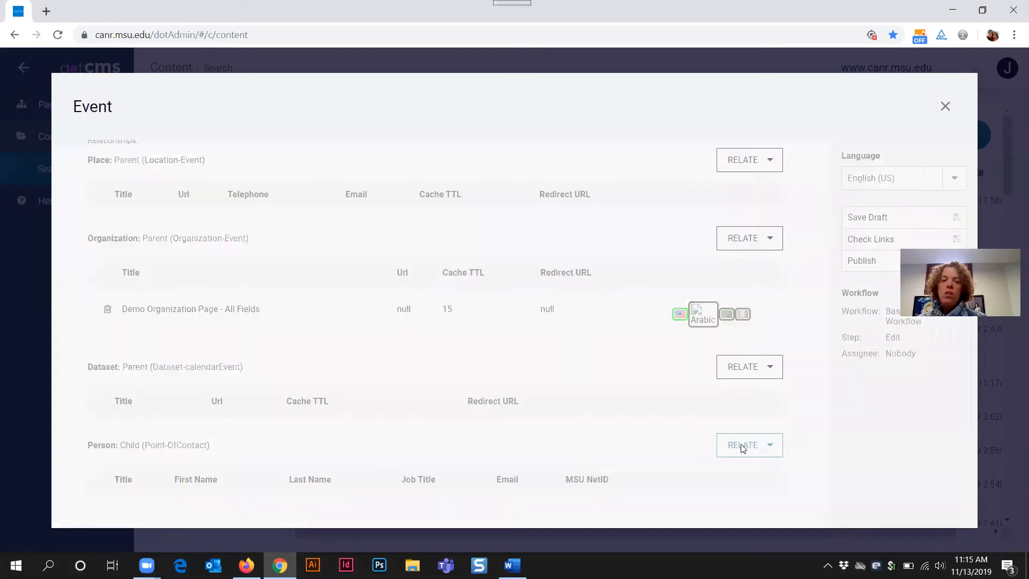
pyautogui.click(127, 322)
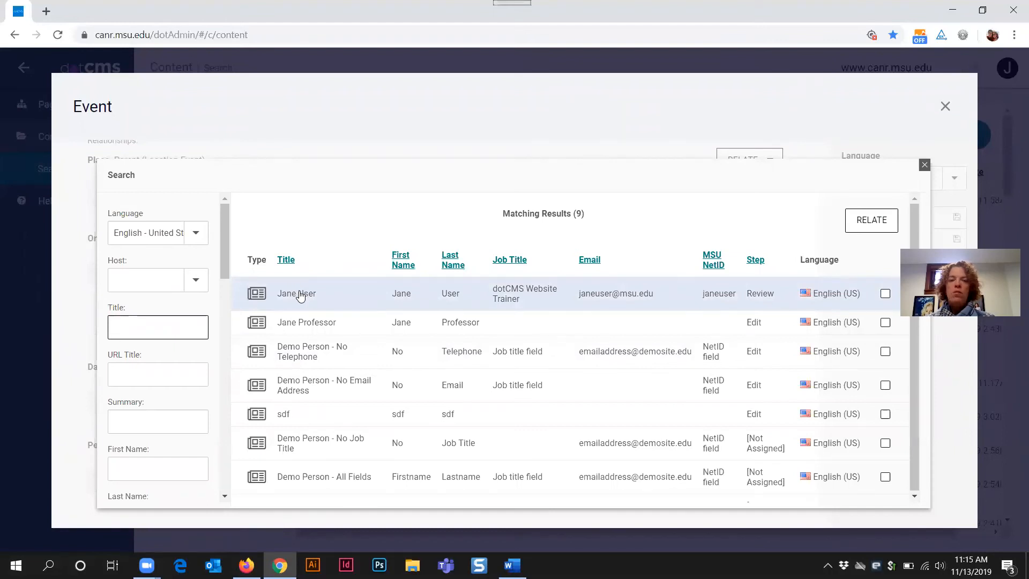
pyautogui.click(303, 296)
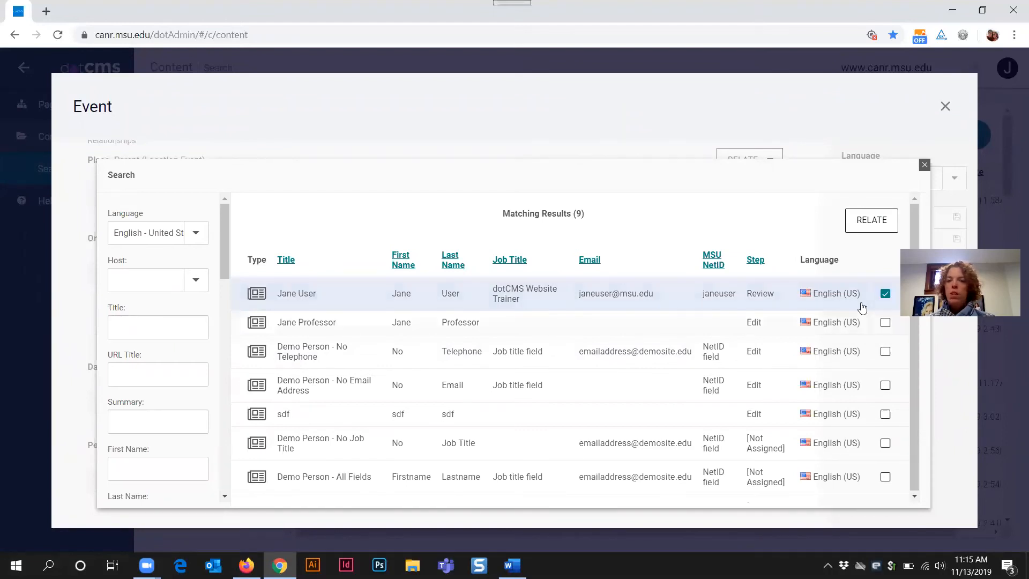
pyautogui.click(871, 220)
pyautogui.scroll(-1, 253, 426)
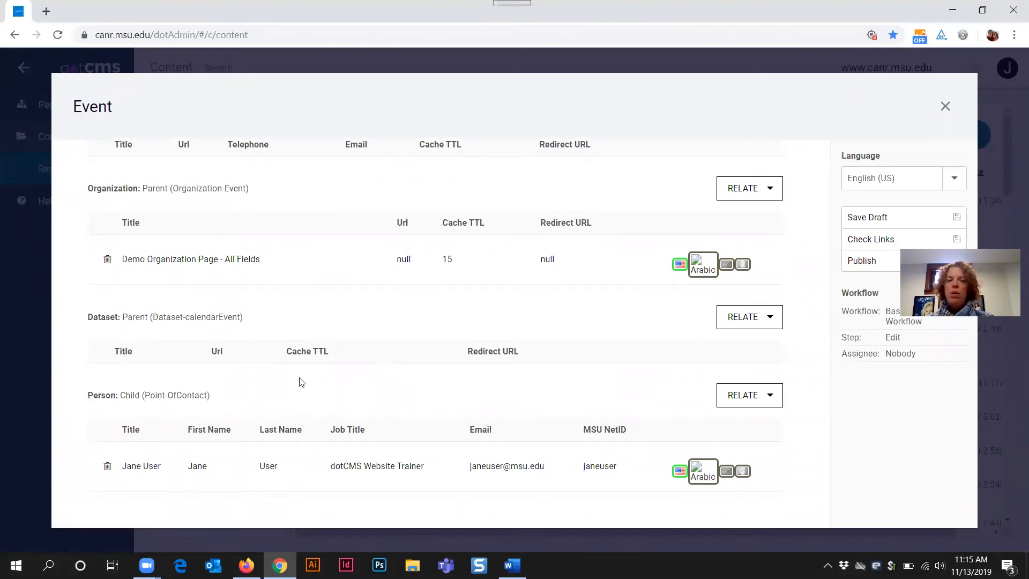
pyautogui.scroll(2, 298, 378)
# Step: Replace the Contact Information with the related person's name, then reopen Relationships
pyautogui.click(86, 165)
pyautogui.scroll(-10, 321, 371)
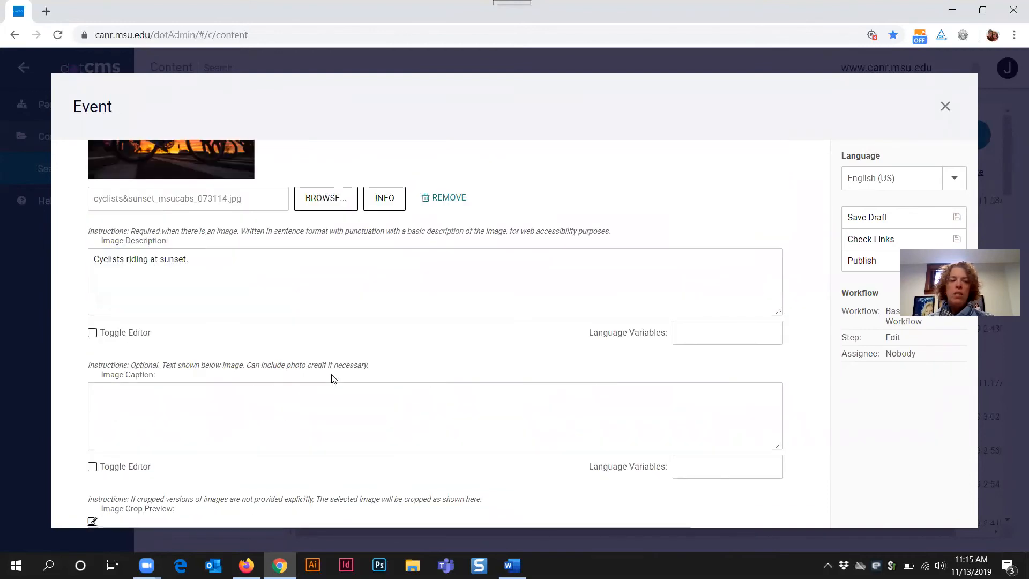
pyautogui.scroll(-6, 273, 364)
pyautogui.scroll(-5, 192, 289)
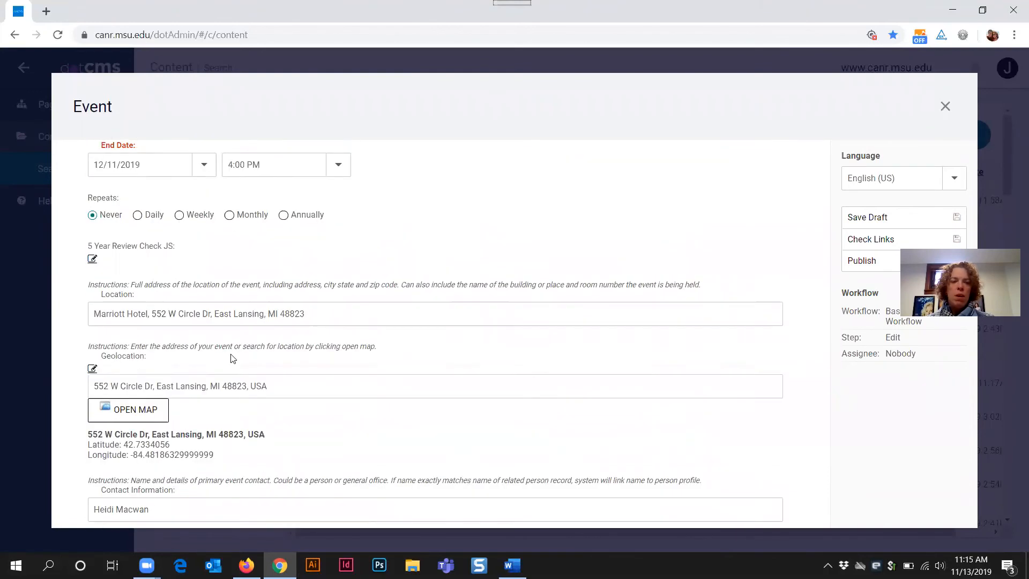
pyautogui.moveTo(154, 400); pyautogui.dragTo(69, 405)
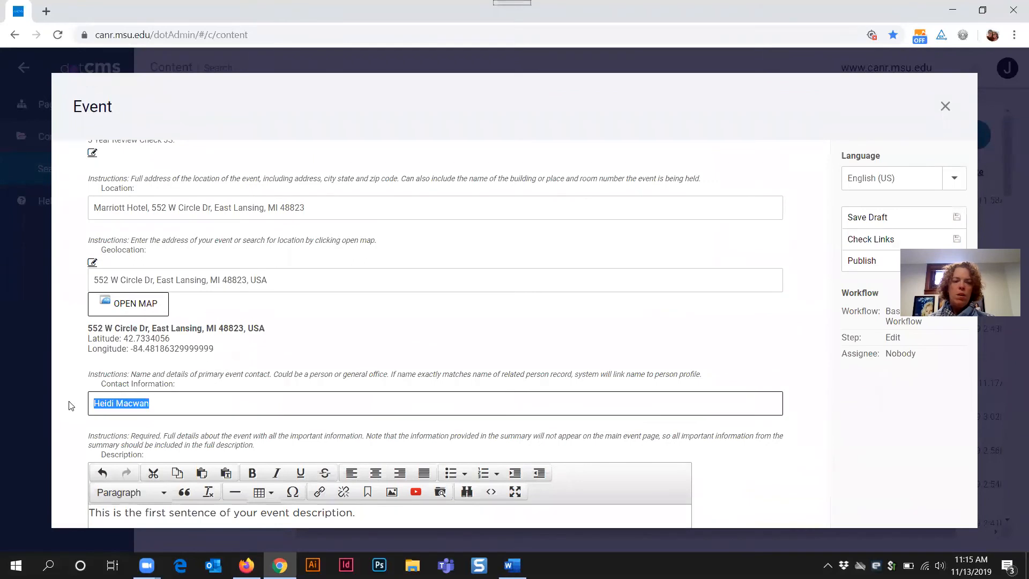
pyautogui.write('Jane User')
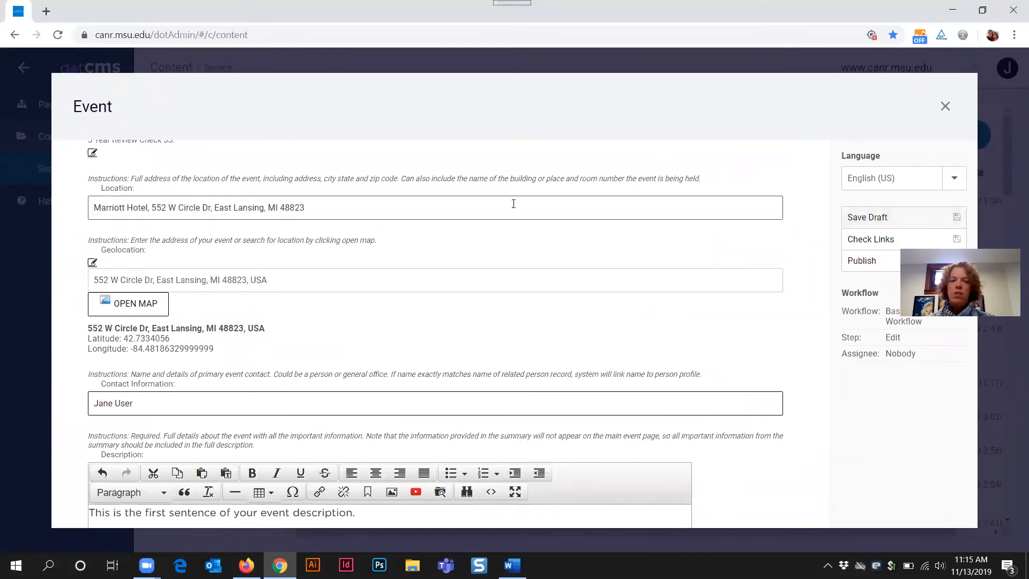
pyautogui.scroll(5, 287, 205)
pyautogui.scroll(7, 202, 176)
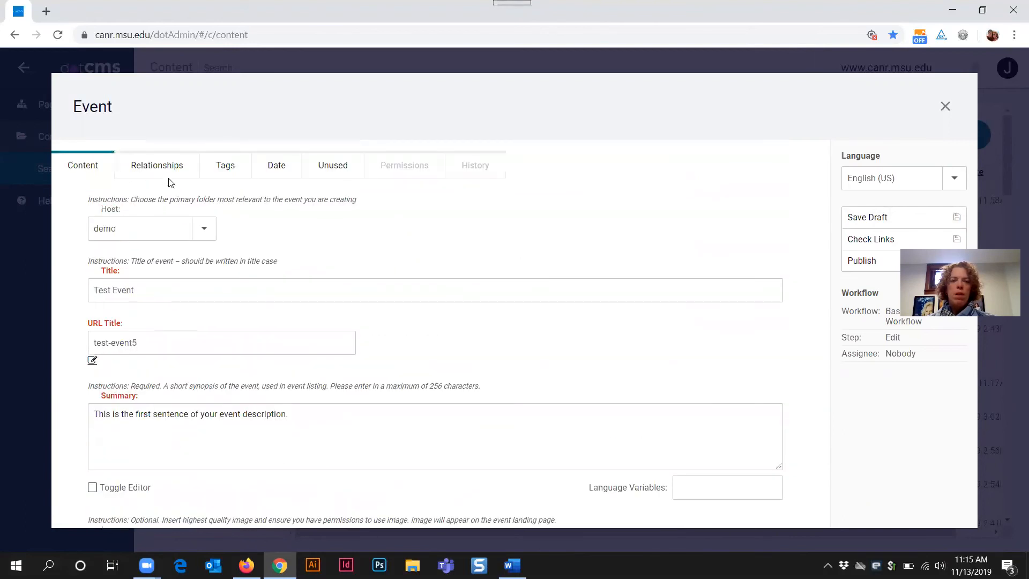
pyautogui.click(168, 168)
pyautogui.scroll(-2, 434, 333)
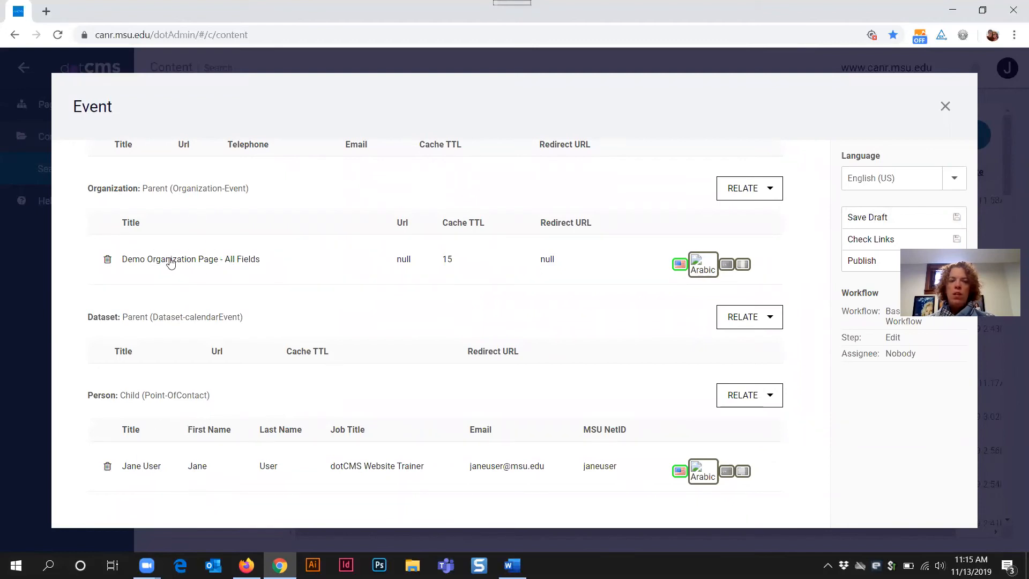
pyautogui.scroll(2, 194, 269)
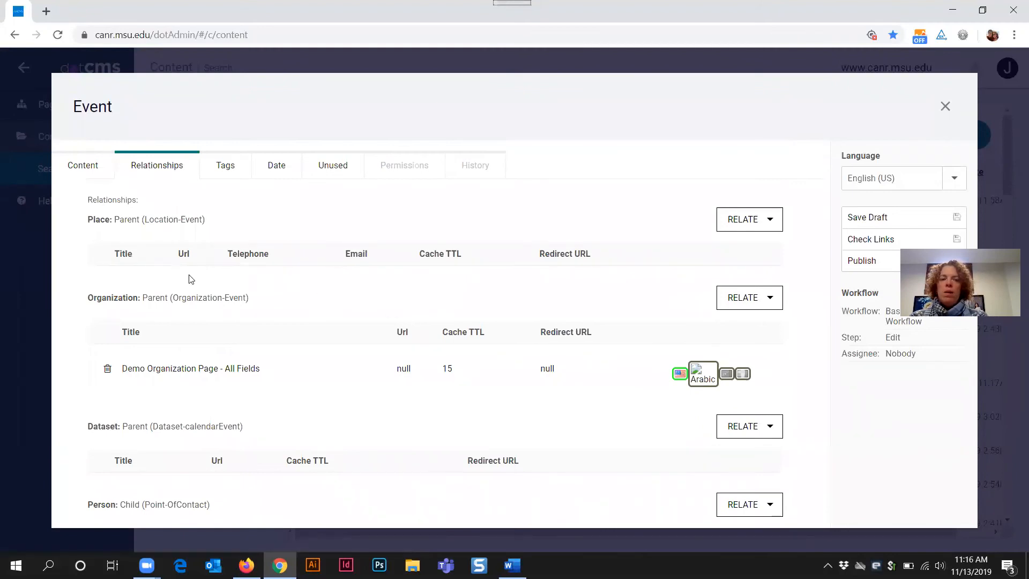
# Step: Browse the places available to relate to the Event, then close the search without relating one
pyautogui.moveTo(206, 220)
pyautogui.mouseDown()
pyautogui.moveTo(92, 220)
pyautogui.moveTo(205, 220)
pyautogui.mouseUp()
pyautogui.click(87, 220)
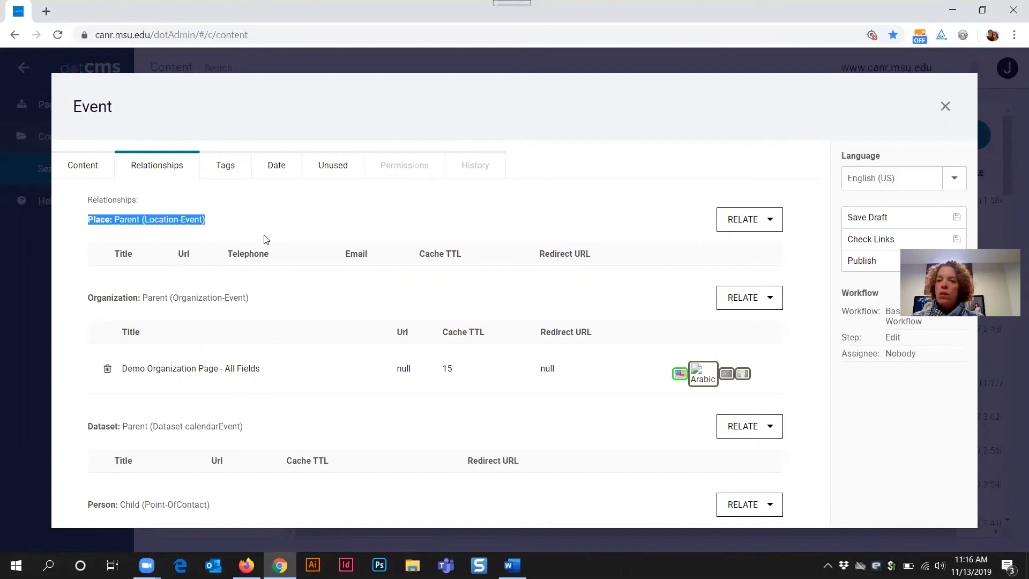
pyautogui.click(317, 212)
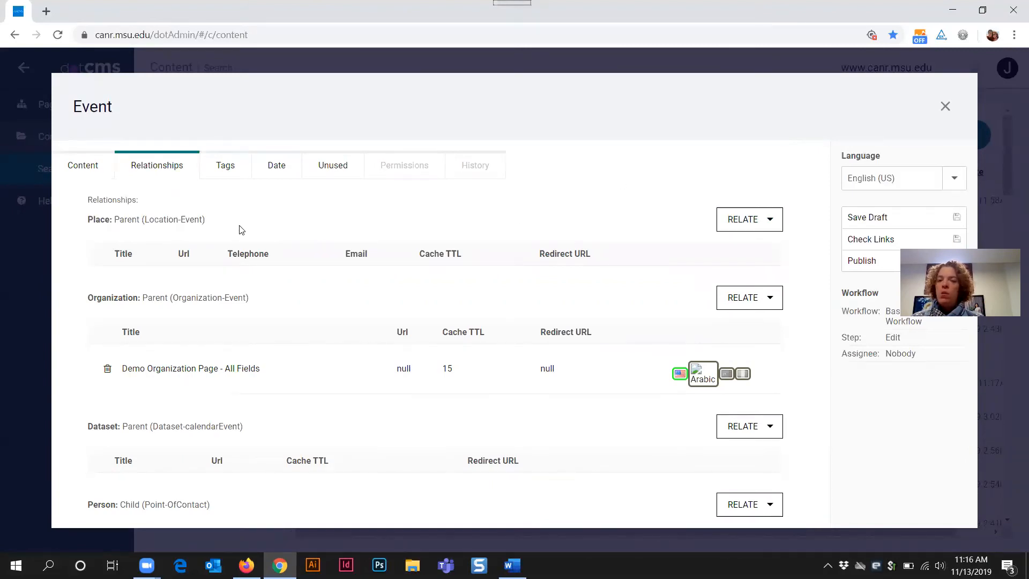
pyautogui.click(742, 221)
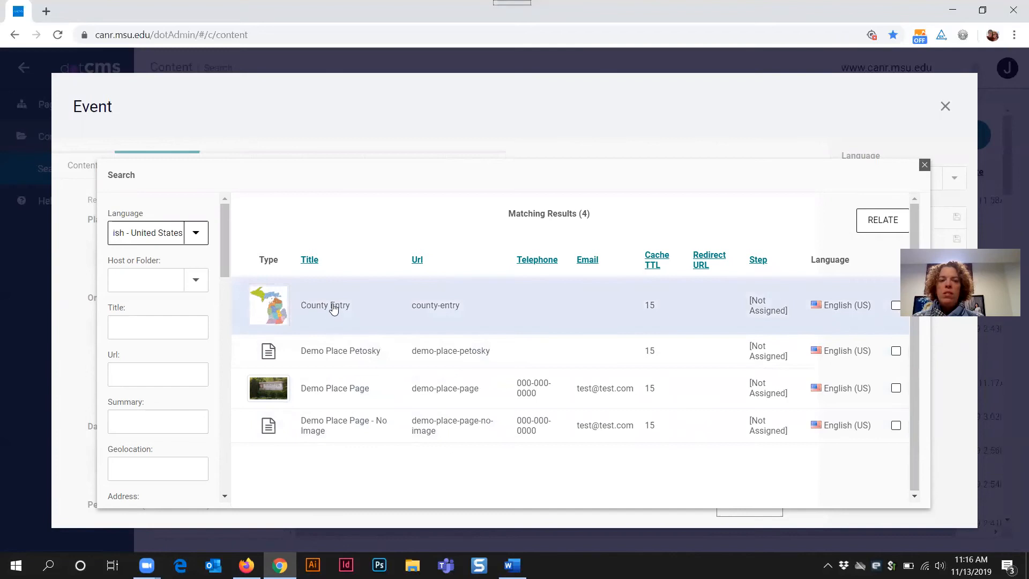
pyautogui.click(925, 167)
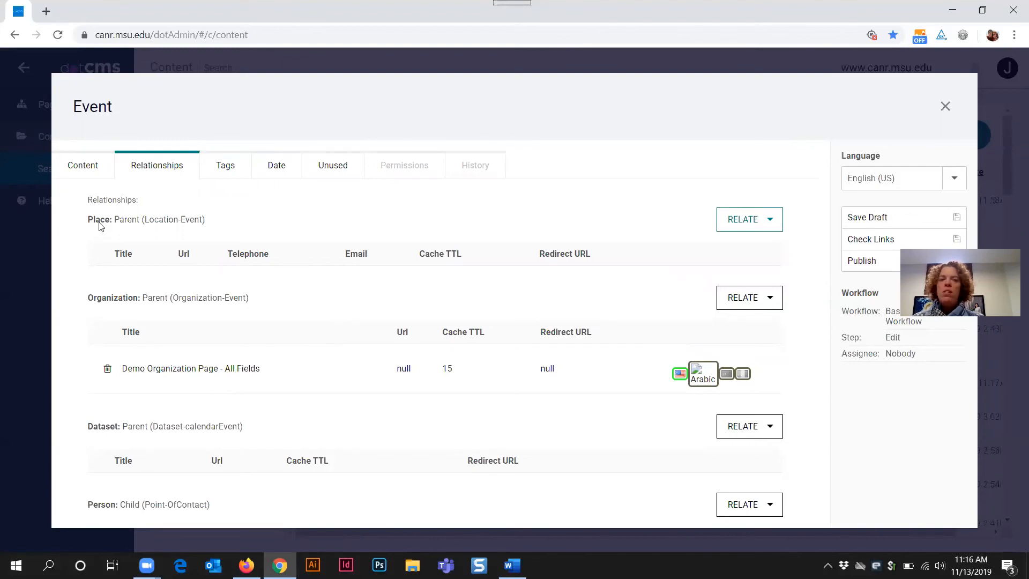
# Step: Open the Event's Tags section and switch to the webinar page in Firefox to view its tags
pyautogui.moveTo(90, 219); pyautogui.dragTo(232, 227)
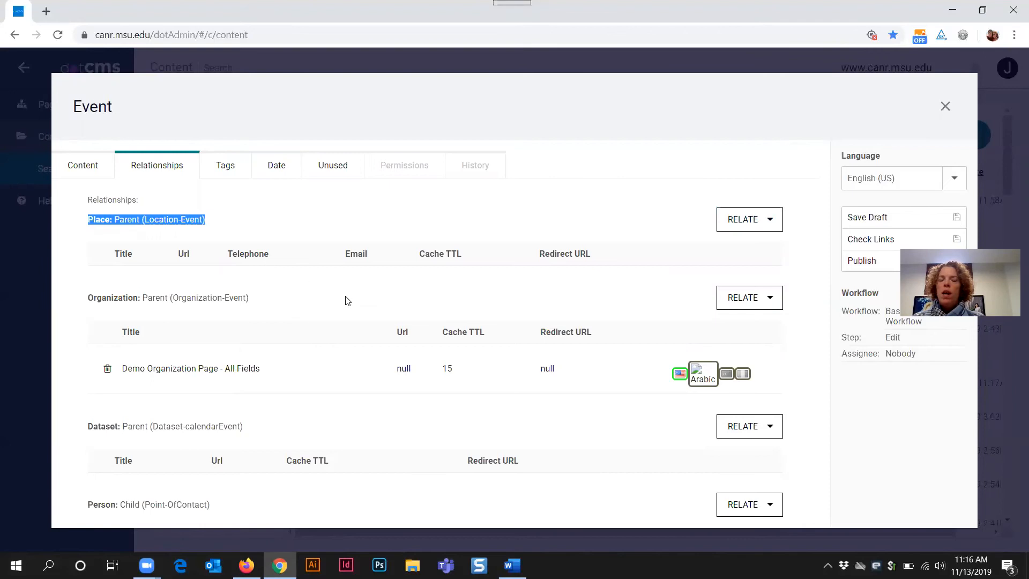
pyautogui.click(309, 285)
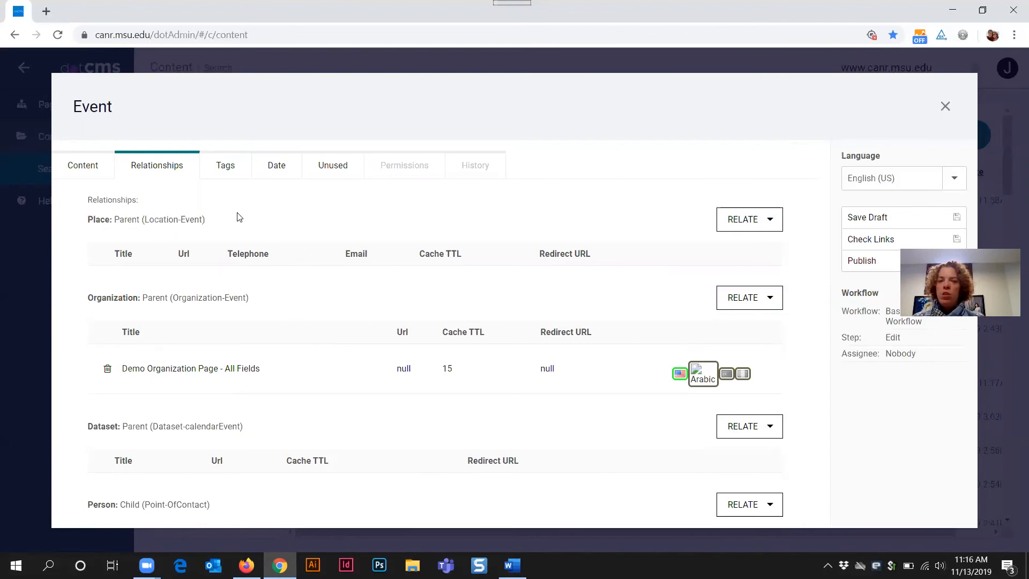
pyautogui.click(225, 170)
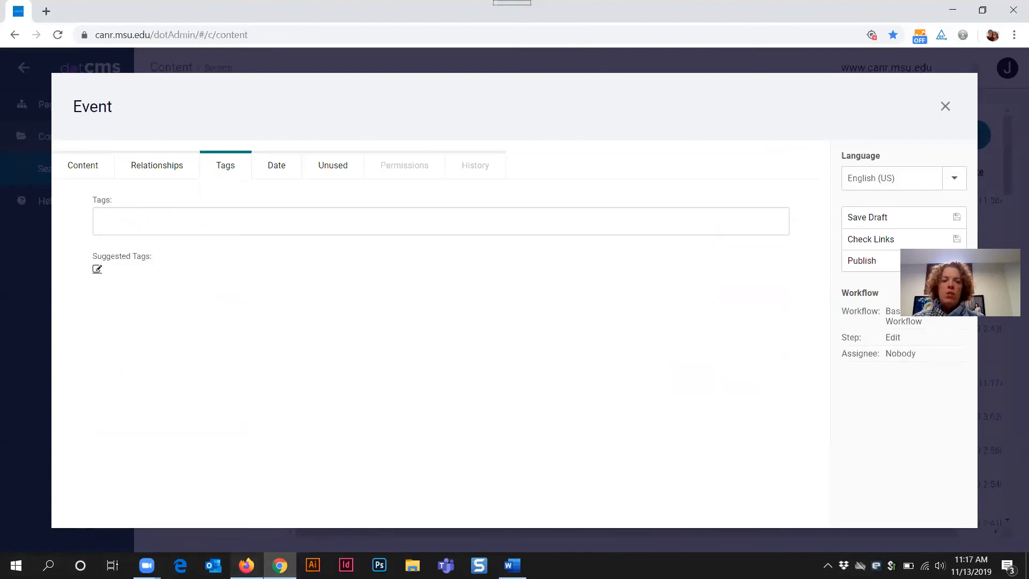
pyautogui.hotkey('alt', 'Tab')
pyautogui.moveTo(123, 285); pyautogui.dragTo(632, 301)
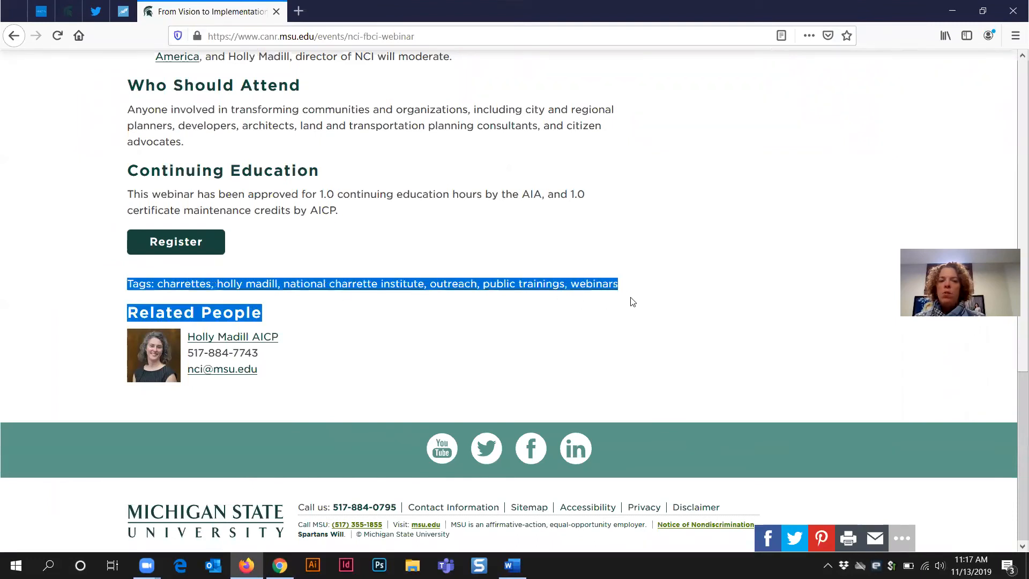
# Step: Look over content tagged webinars, return to the webinar event page, and minimize Firefox
pyautogui.click(554, 313)
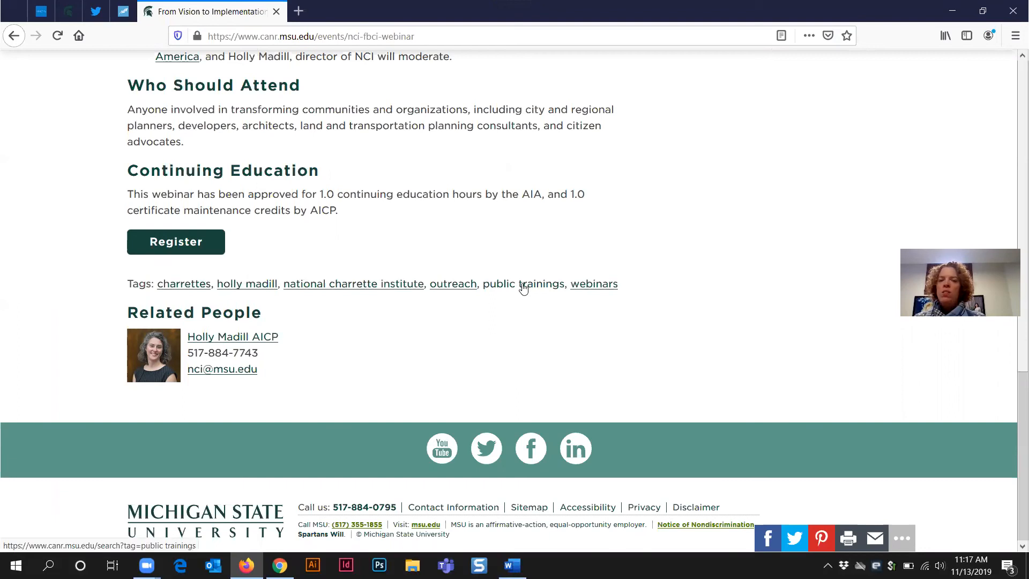
pyautogui.click(594, 288)
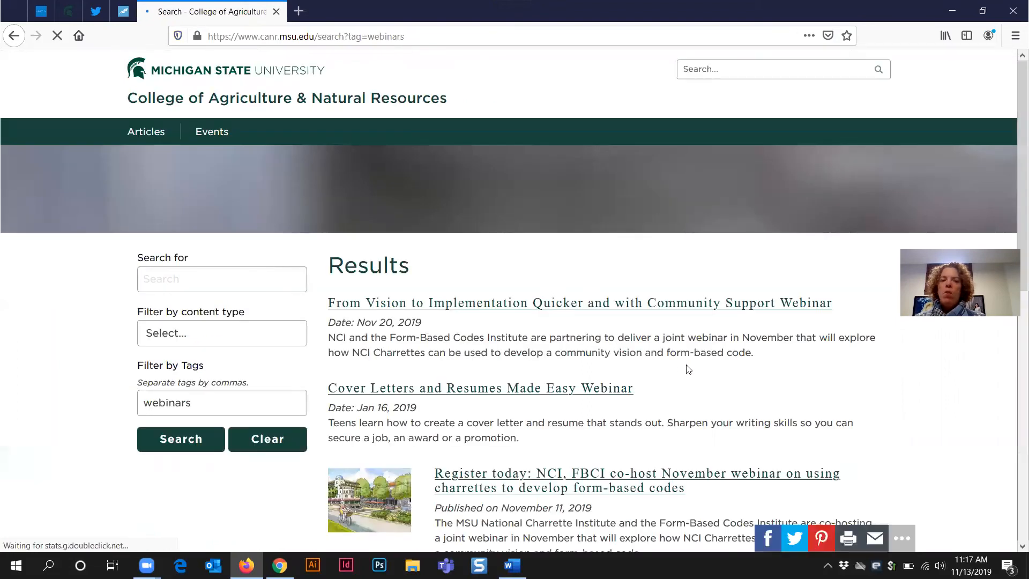
pyautogui.scroll(-7, 831, 362)
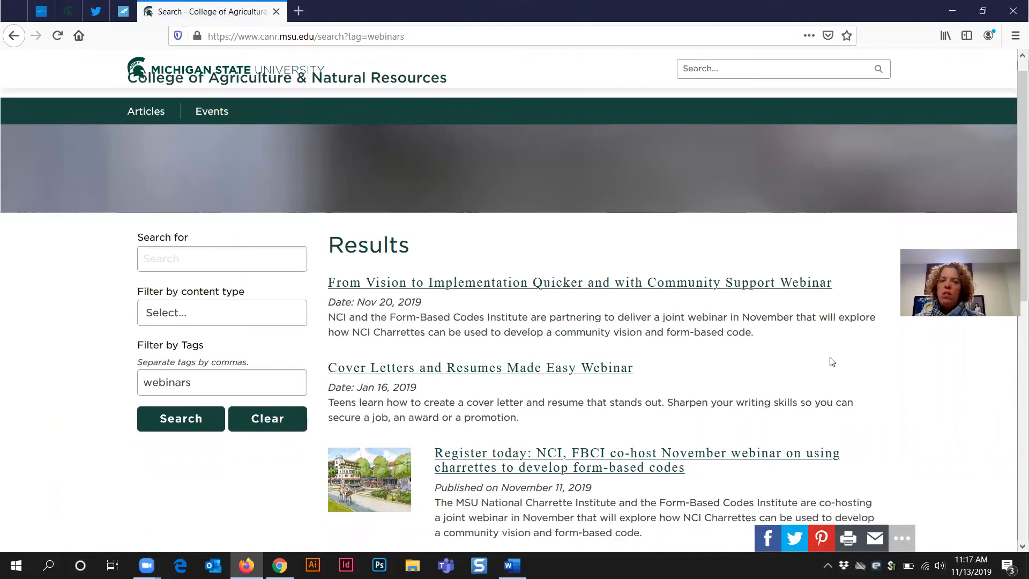
pyautogui.scroll(5, 831, 362)
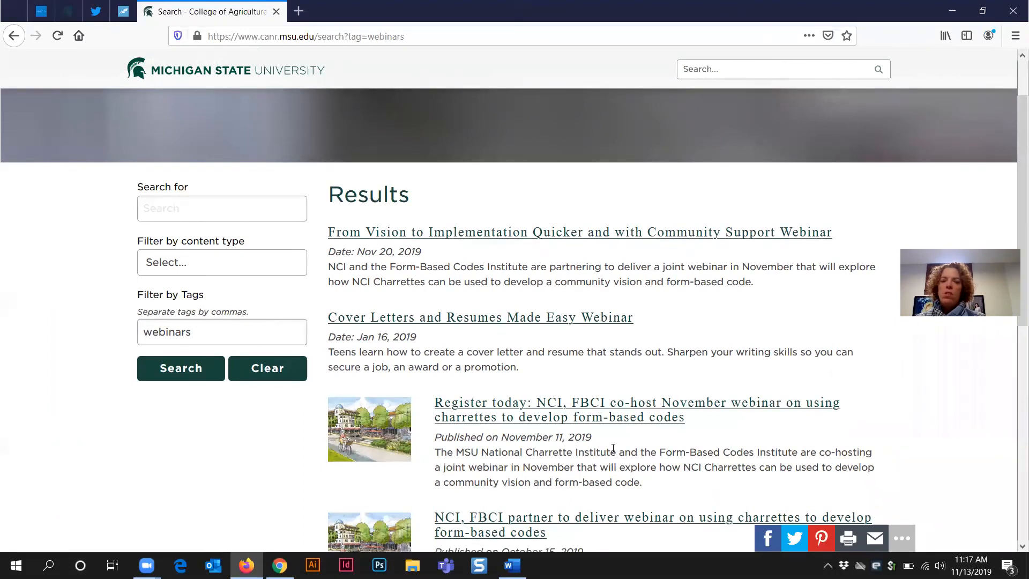
pyautogui.scroll(-2, 613, 447)
pyautogui.scroll(2, 494, 259)
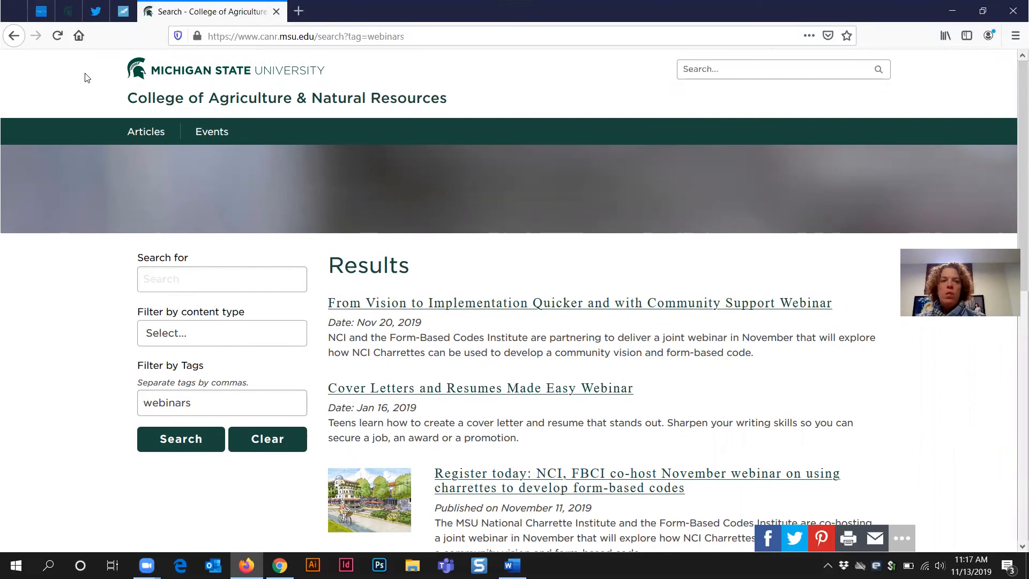
pyautogui.click(16, 41)
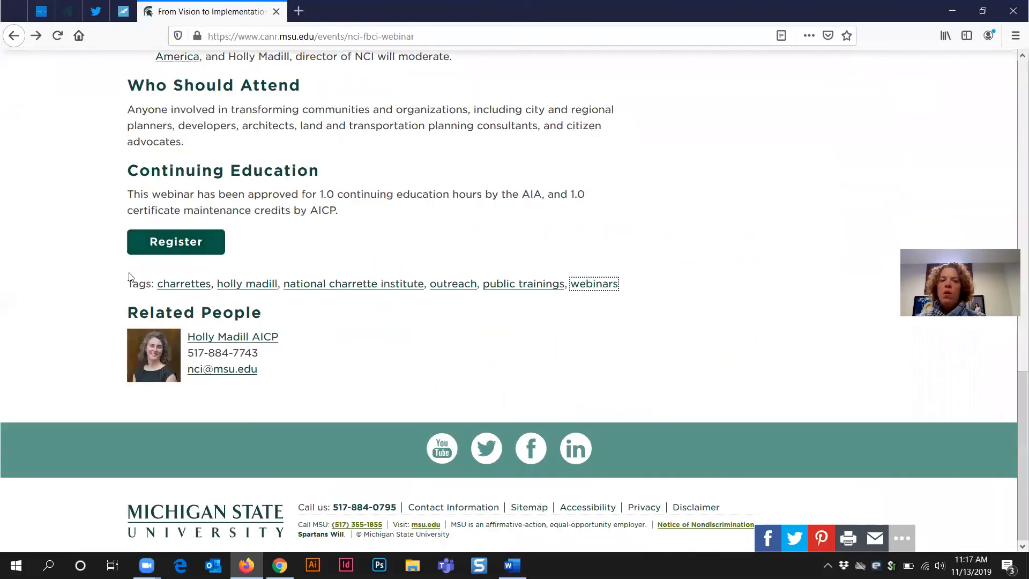
pyautogui.click(951, 14)
# Step: Tag the event with the existing dotcms and webinars tags
pyautogui.click(140, 221)
pyautogui.write('dot')
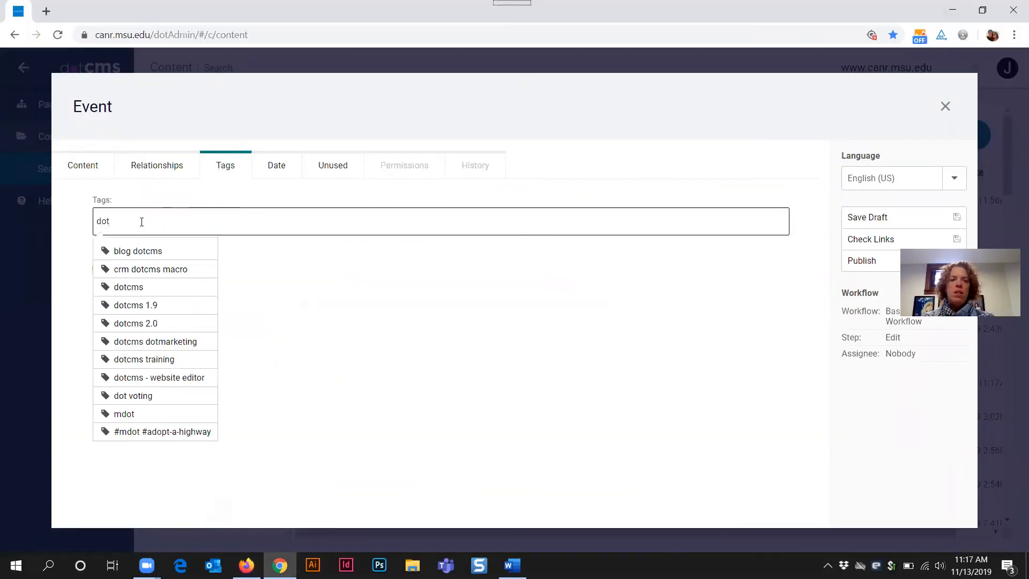
pyautogui.write('cms')
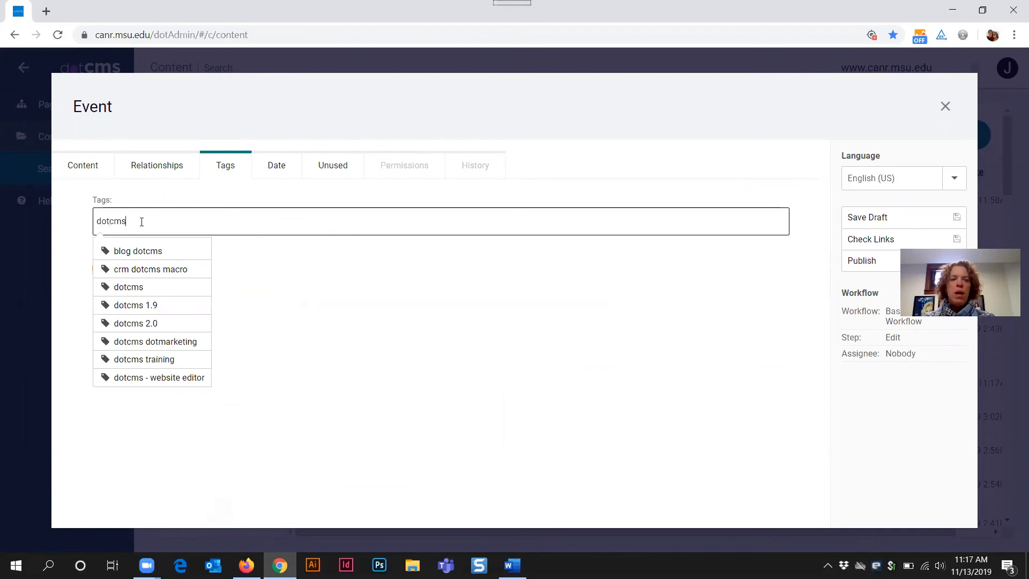
pyautogui.click(140, 289)
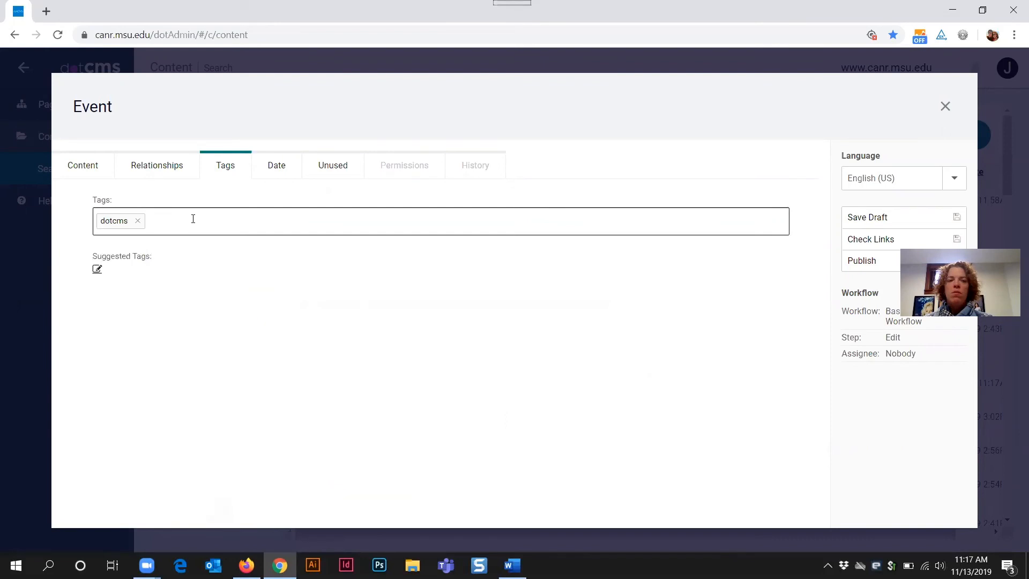
pyautogui.write('webinars')
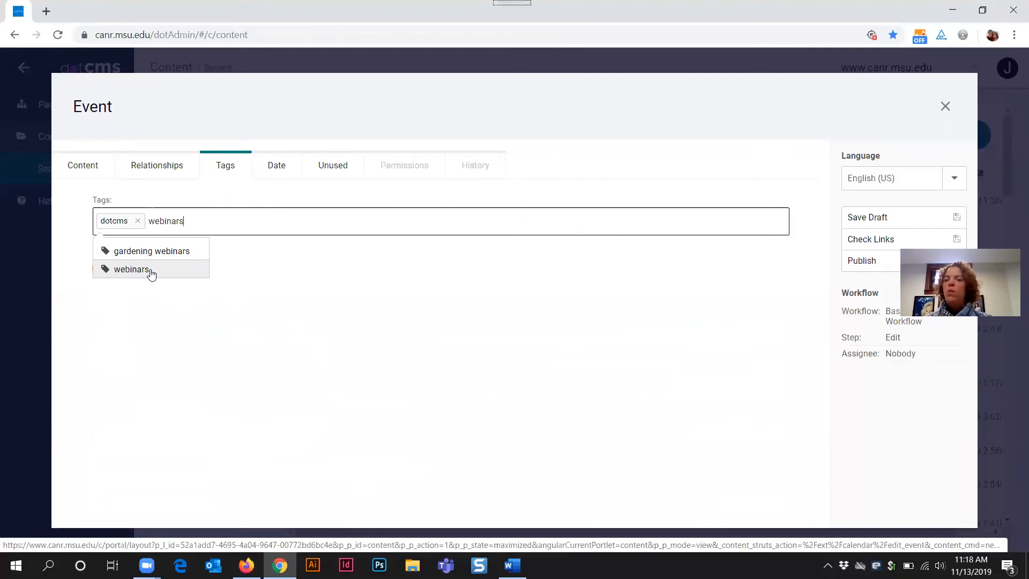
pyautogui.click(151, 273)
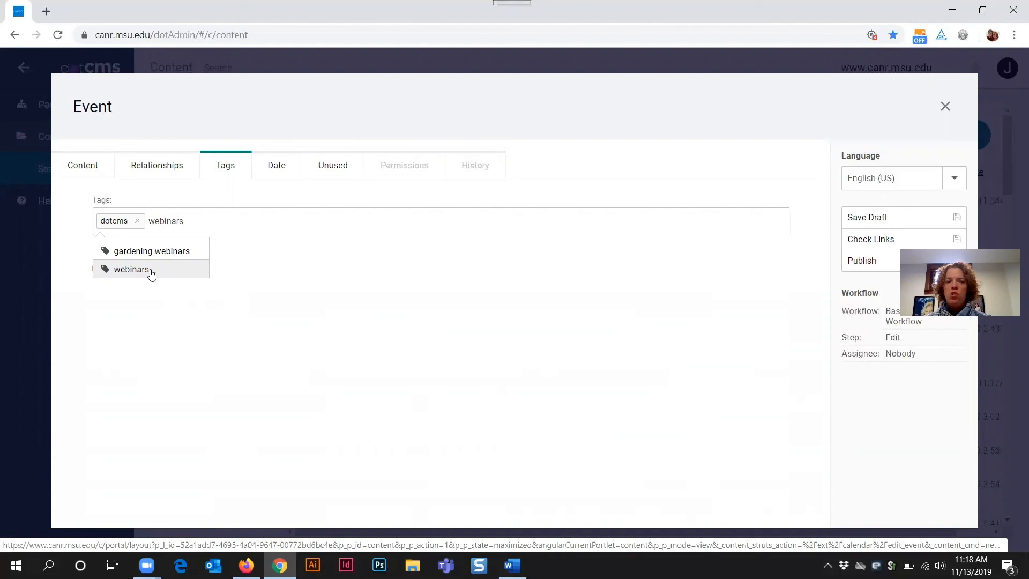
pyautogui.click(152, 274)
# Step: Add a trial 'test tag' to the event, then remove it with its ×
pyautogui.write('test')
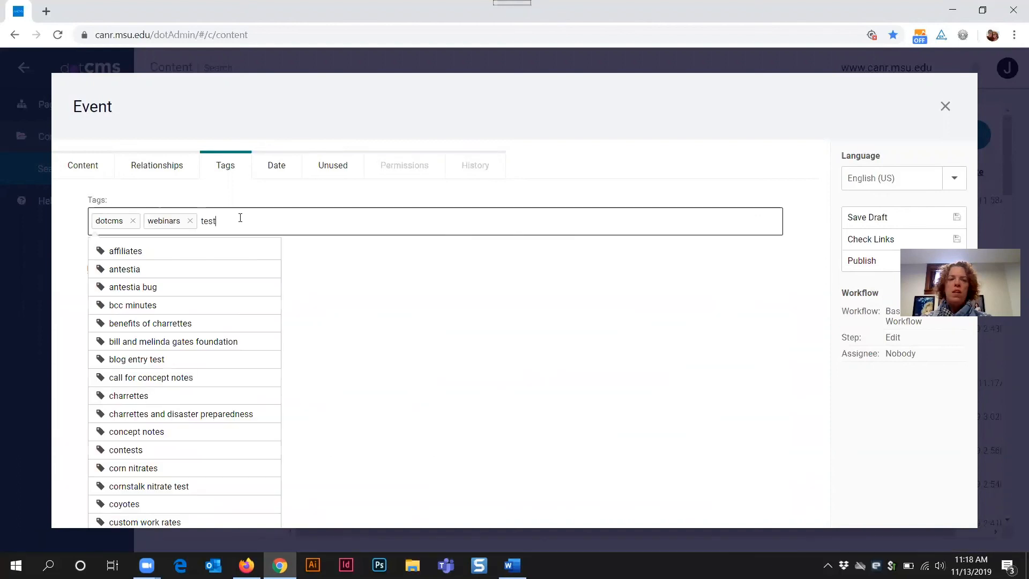
pyautogui.write(' tag')
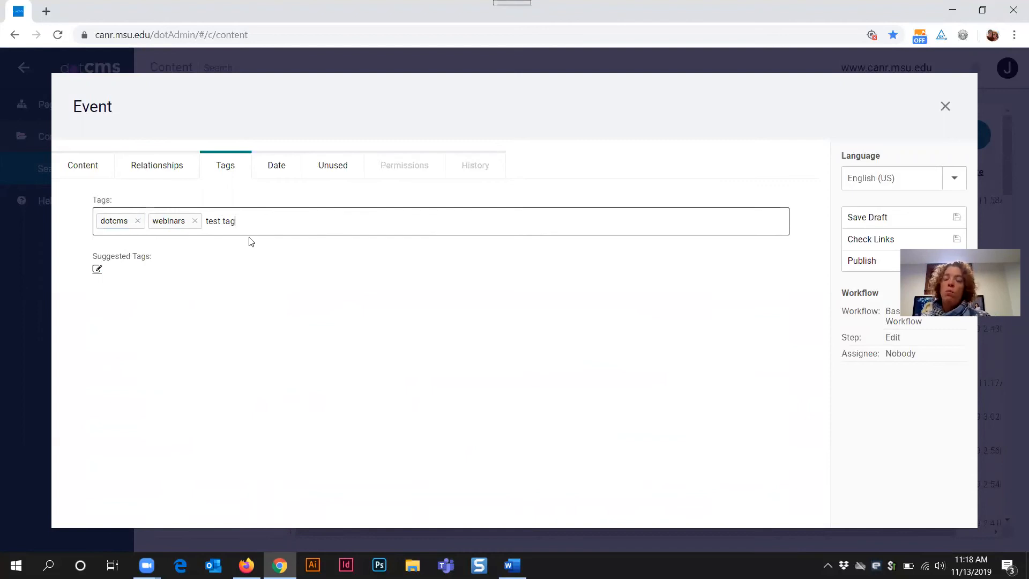
pyautogui.press('Return')
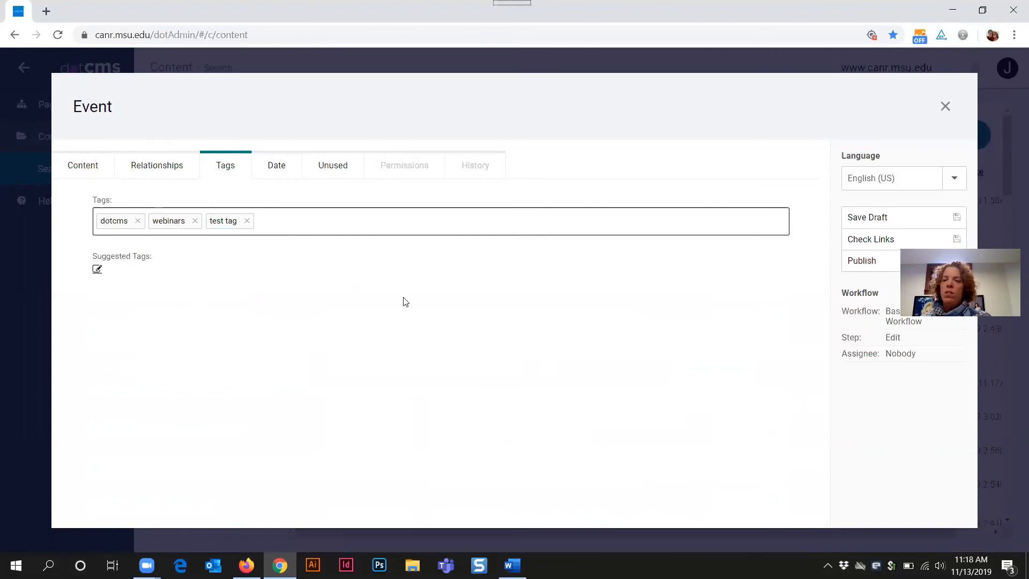
pyautogui.click(248, 220)
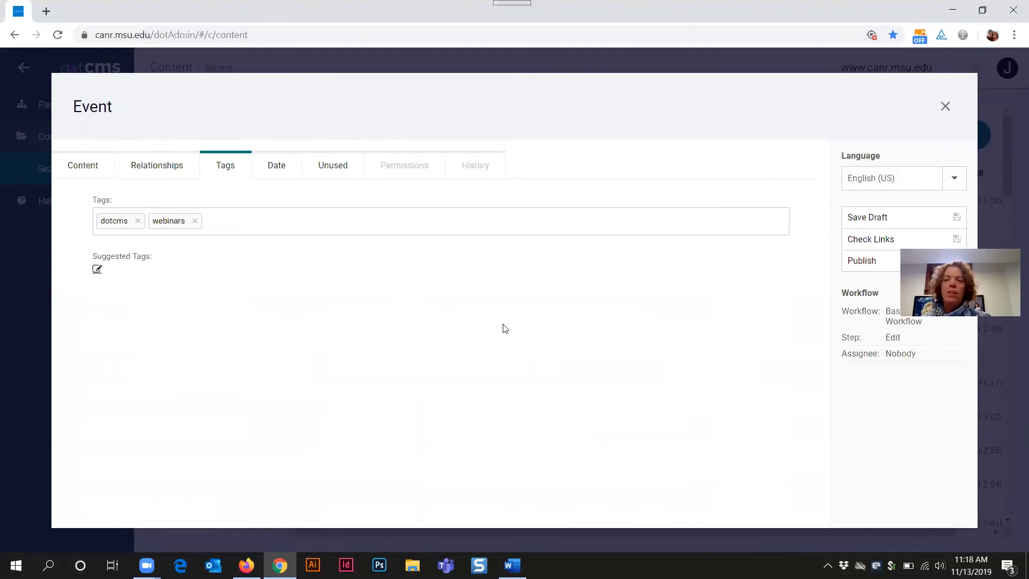
# Step: Set the event's System Expiration Date to Never, then bring Firefox back up
pyautogui.click(273, 171)
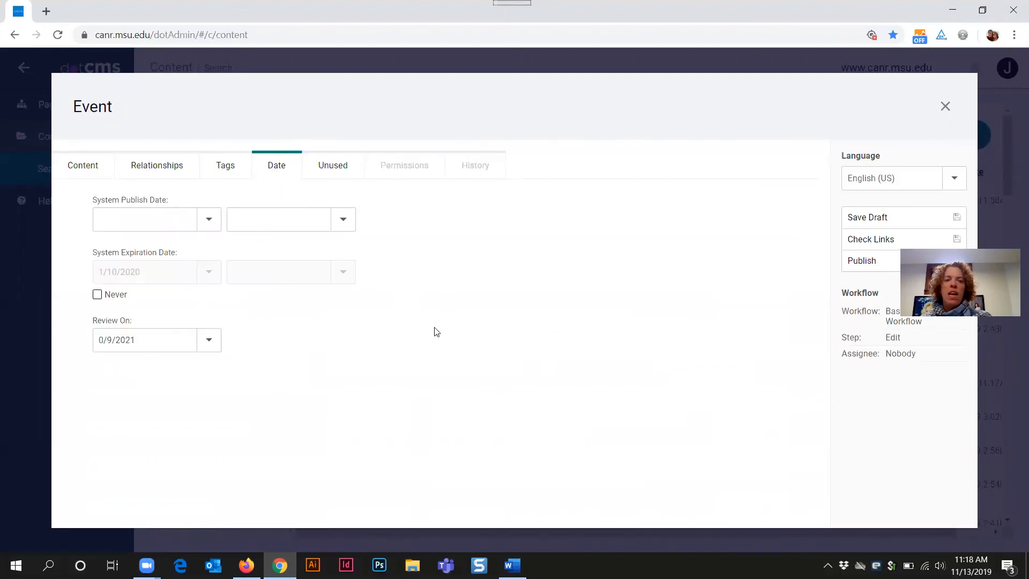
pyautogui.click(97, 294)
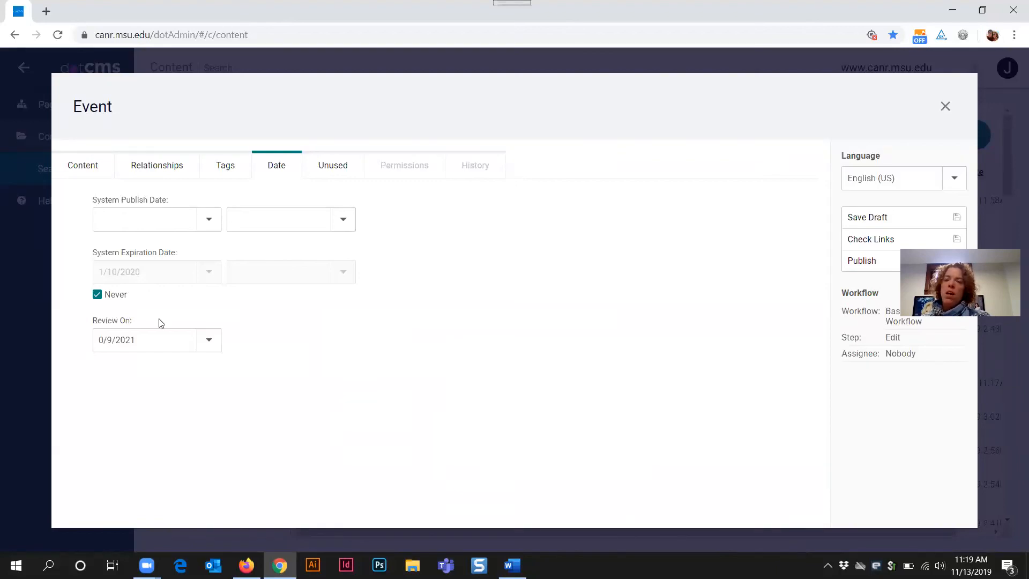
pyautogui.click(246, 565)
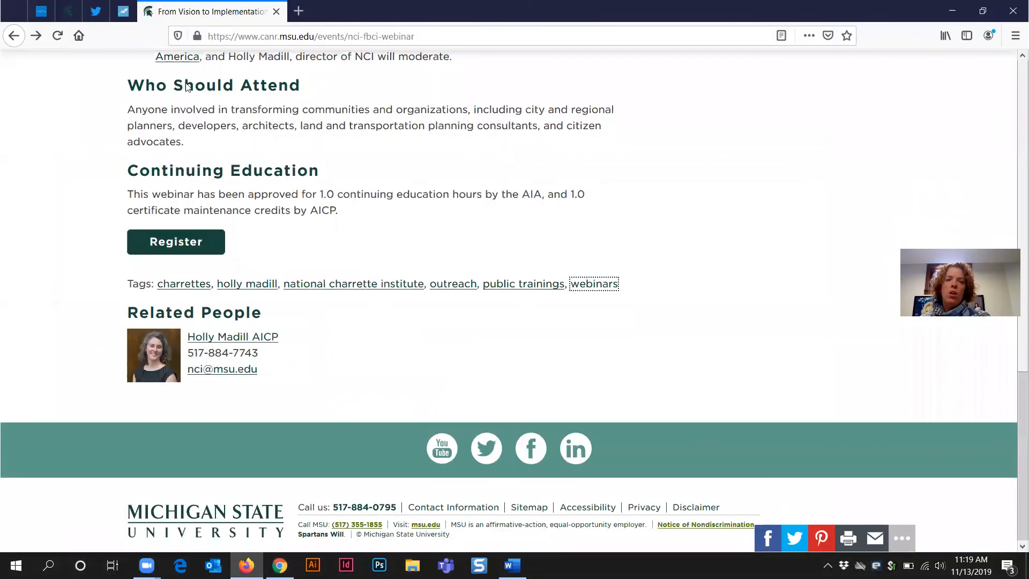
# Step: Go back to the School of Planning, Design and Construction events listing, then return to dotCMS
pyautogui.click(13, 36)
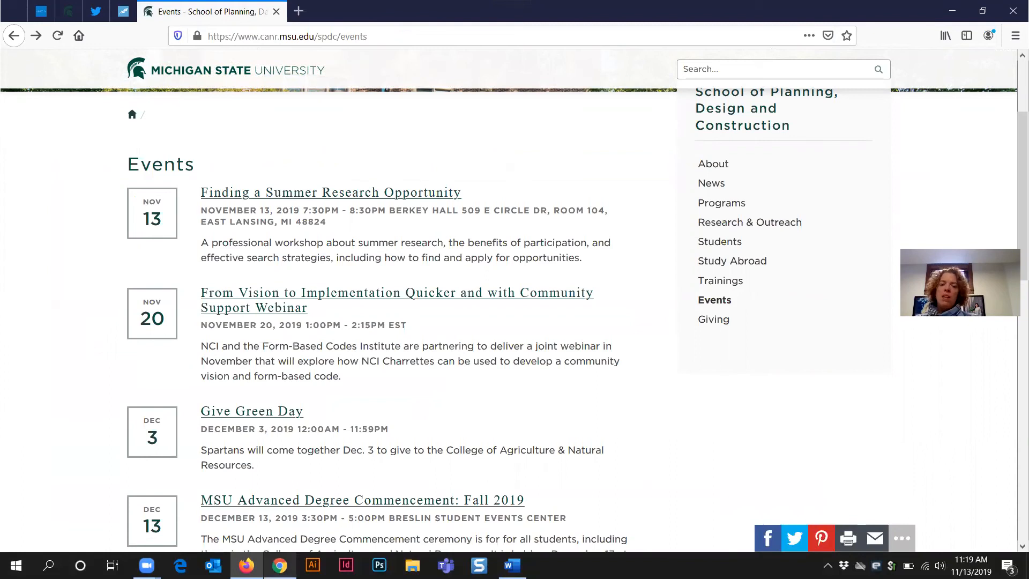
pyautogui.moveTo(247, 565)
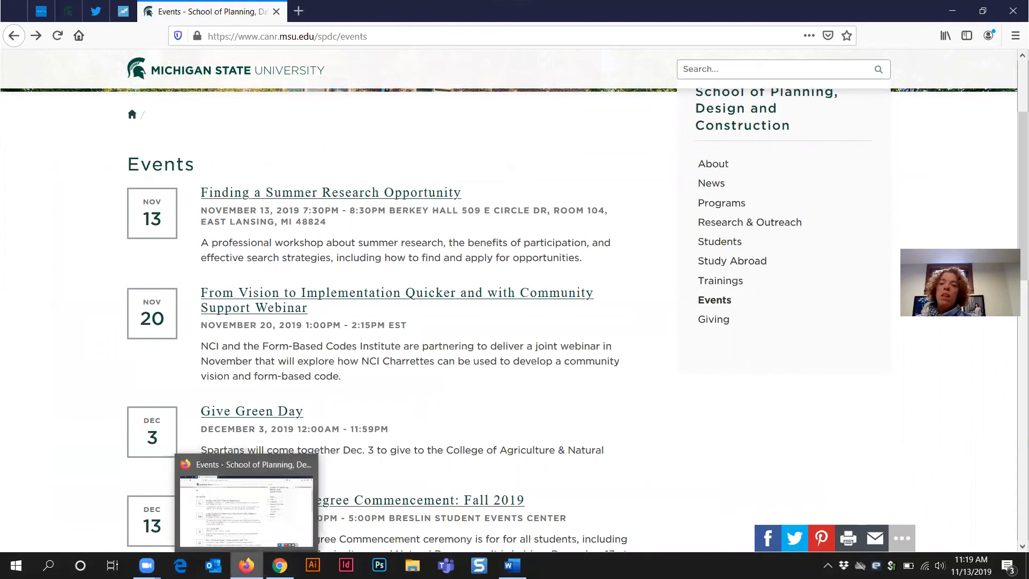
pyautogui.click(279, 566)
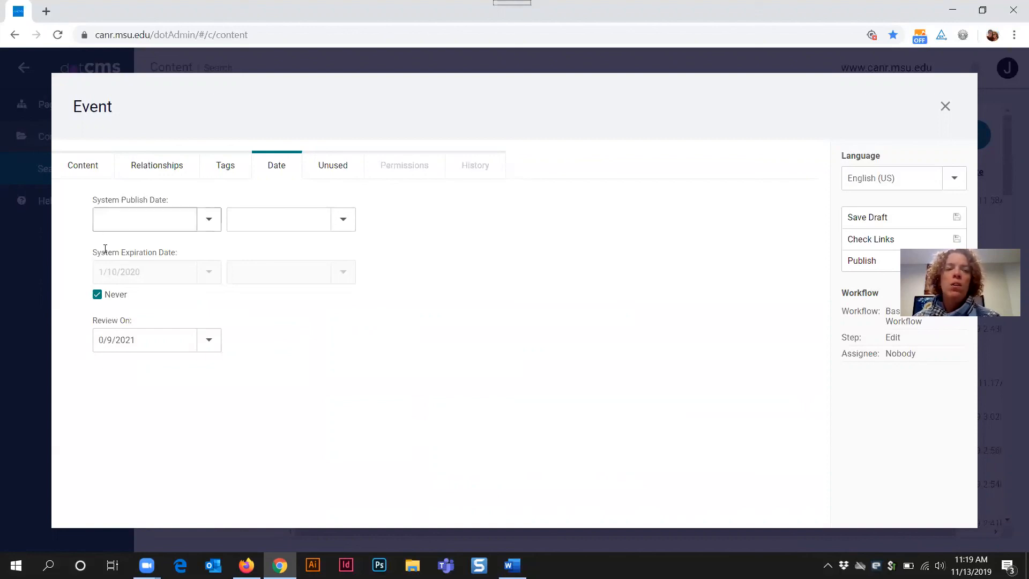
pyautogui.moveTo(97, 252); pyautogui.dragTo(257, 331)
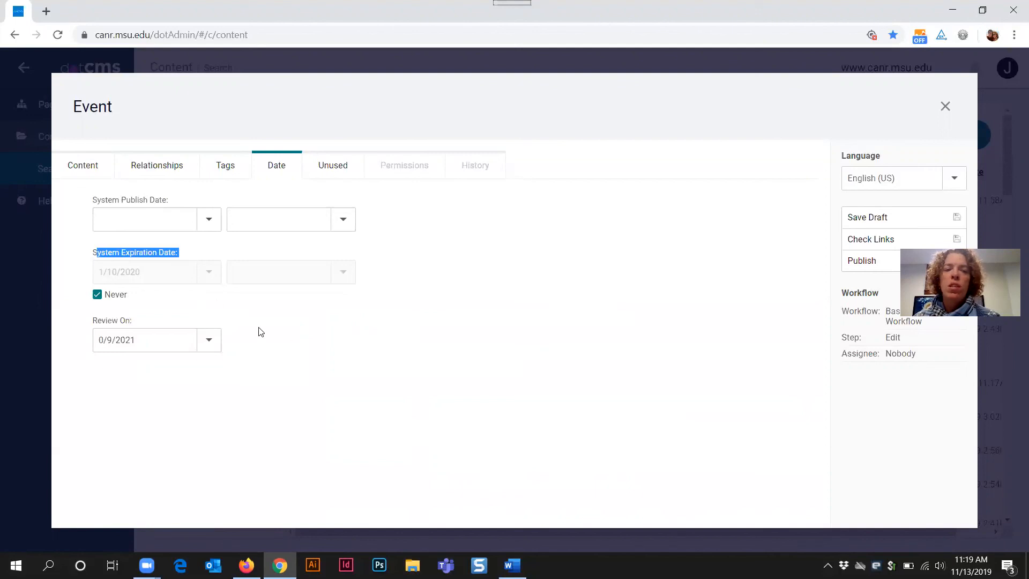
pyautogui.click(289, 333)
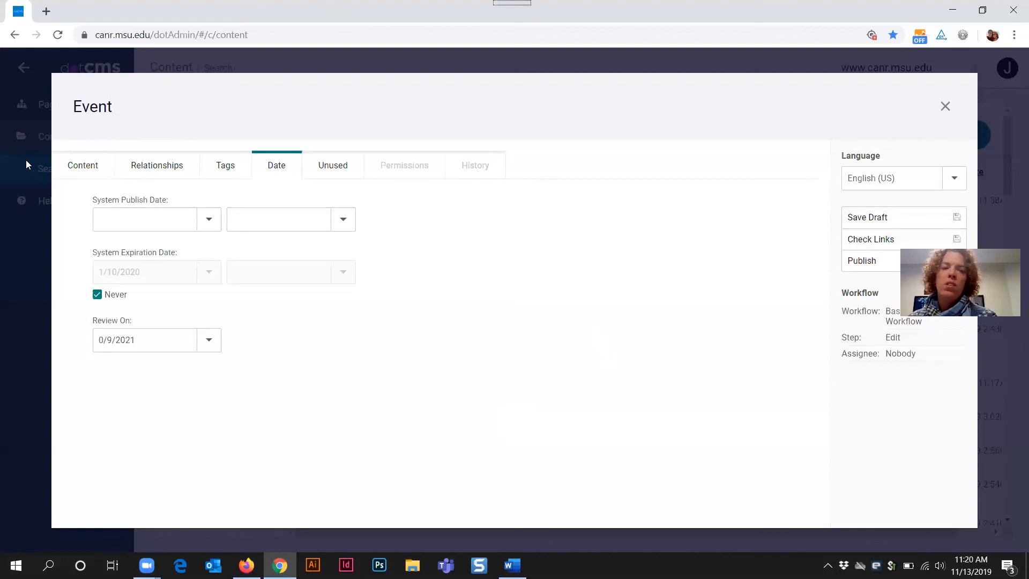
# Step: Review the Content tab's Marriott Hotel location, geolocation, contact information and description fields
pyautogui.click(71, 167)
pyautogui.scroll(-5, 515, 354)
pyautogui.scroll(-5, 506, 348)
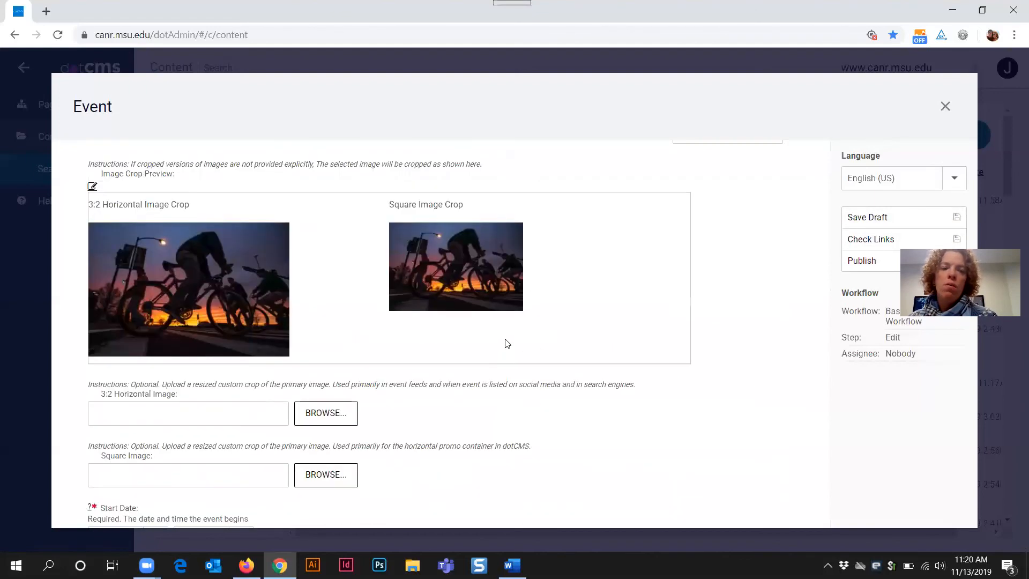
pyautogui.scroll(-5, 498, 348)
pyautogui.scroll(10, 476, 344)
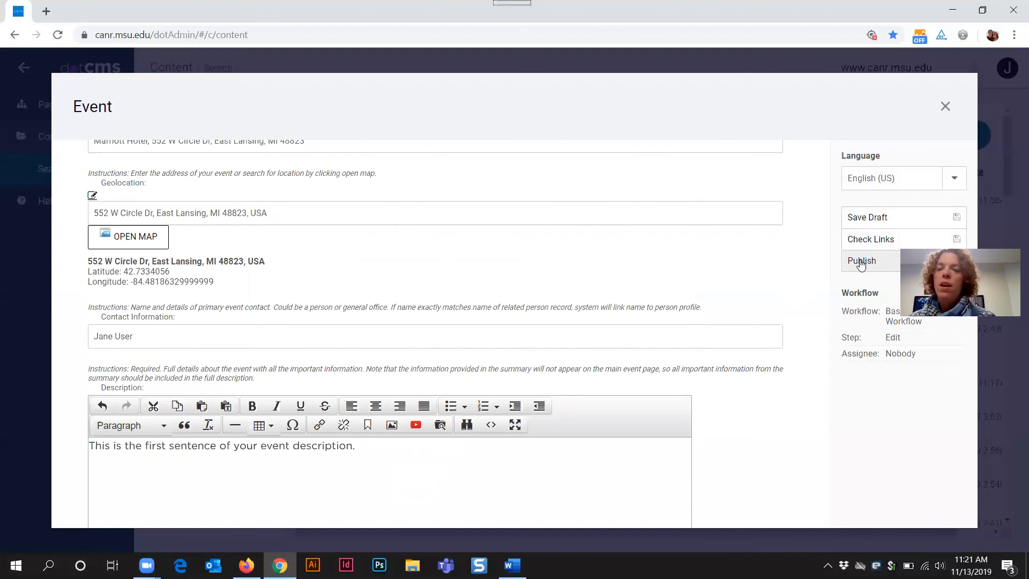
# Step: Publish the event into the Review step, lock it for editing, and close the editor
pyautogui.click(860, 262)
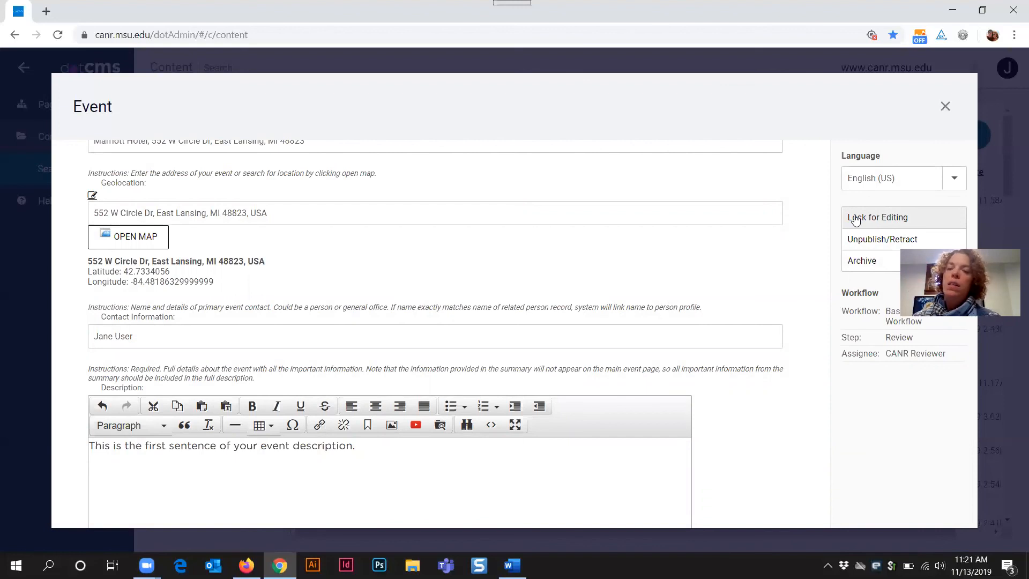
pyautogui.click(899, 221)
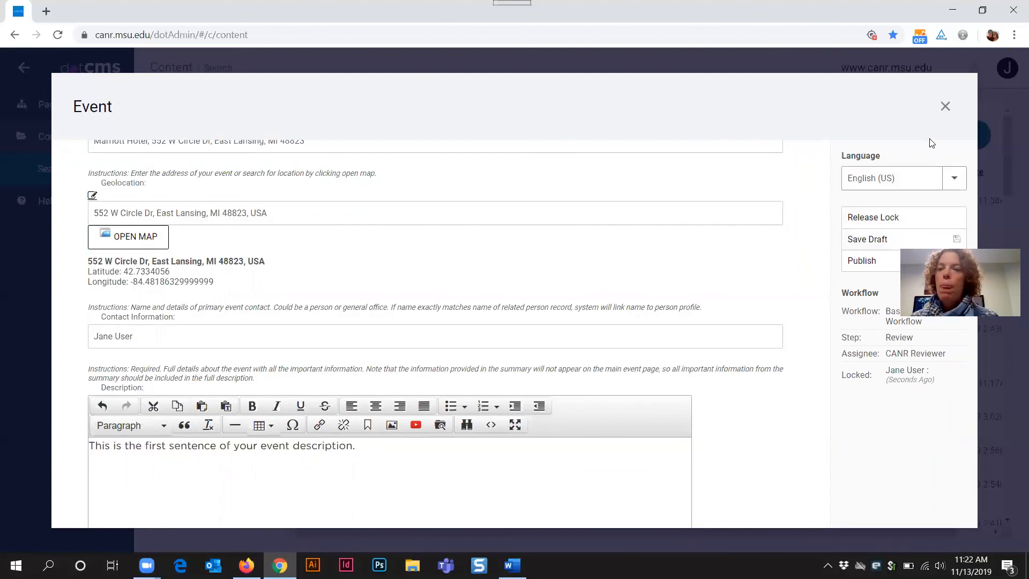
pyautogui.click(945, 106)
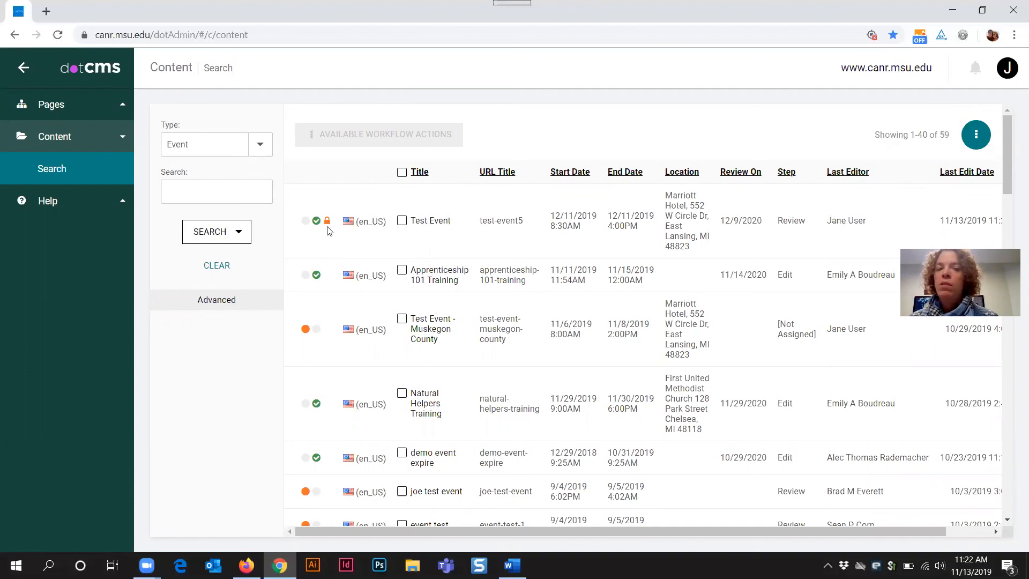
# Step: Reopen Test Event, release its lock, and return to the events list
pyautogui.click(424, 227)
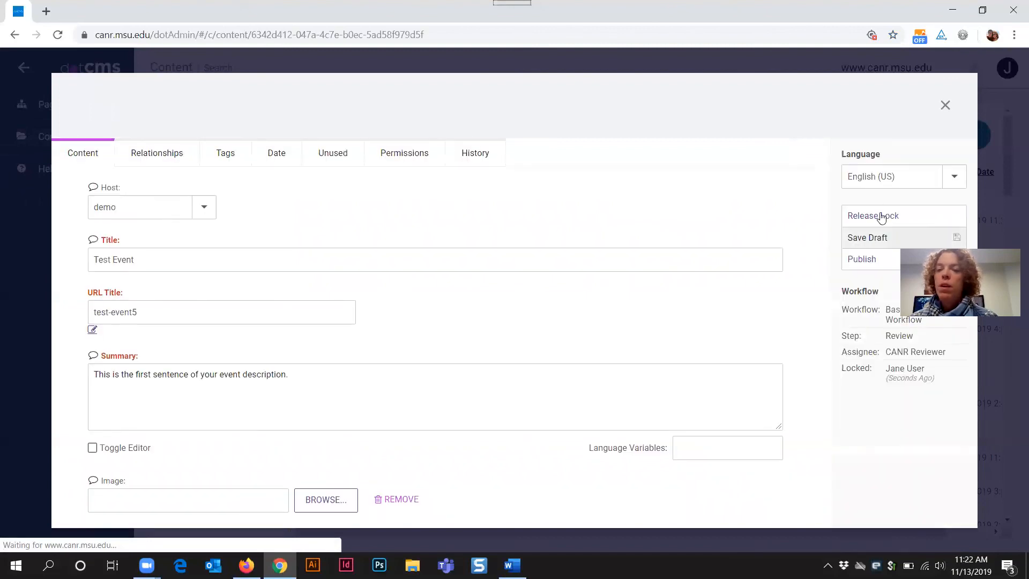
pyautogui.click(882, 215)
pyautogui.click(945, 106)
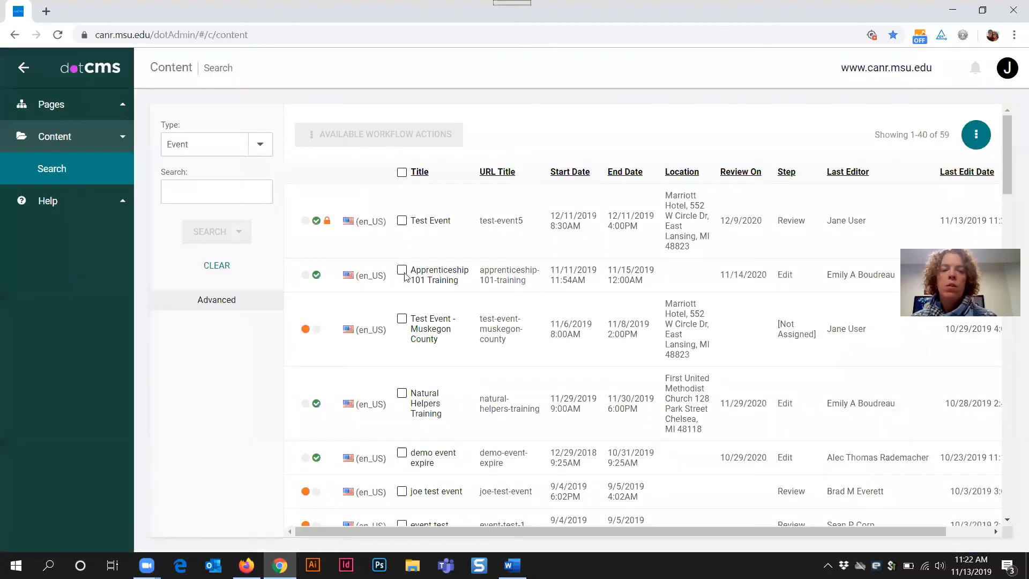